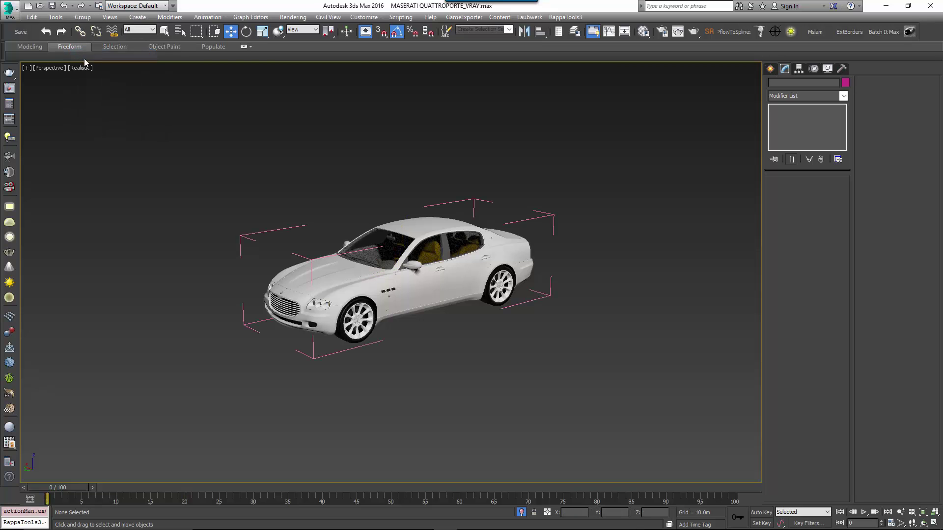
- Scrub the animation to frame 24 and back to frame 0 to examine the separate parts that make up the car
drag(52, 486, 213, 470)
key(w)
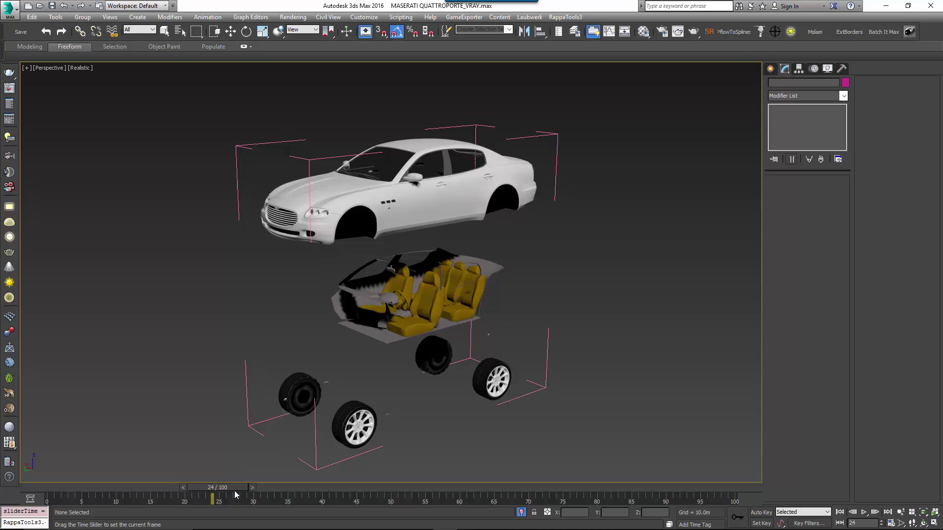
drag(233, 496, 47, 497)
- Close the opened car group, starting from its body mesh
click(413, 255)
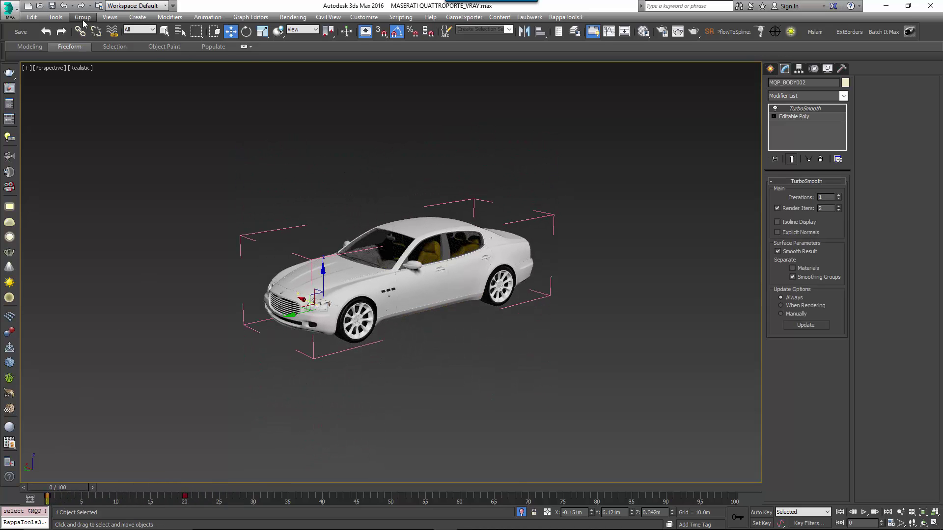
click(83, 20)
click(93, 75)
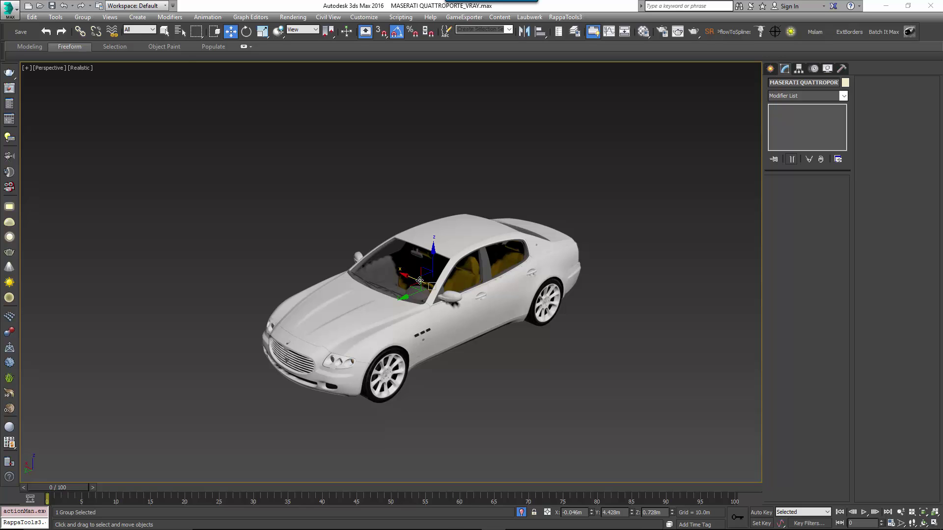
- Copy the car group about 3.2 m along the X axis and move the original about 0.5 m the other way
shift+drag(411, 279, 258, 192)
click(469, 311)
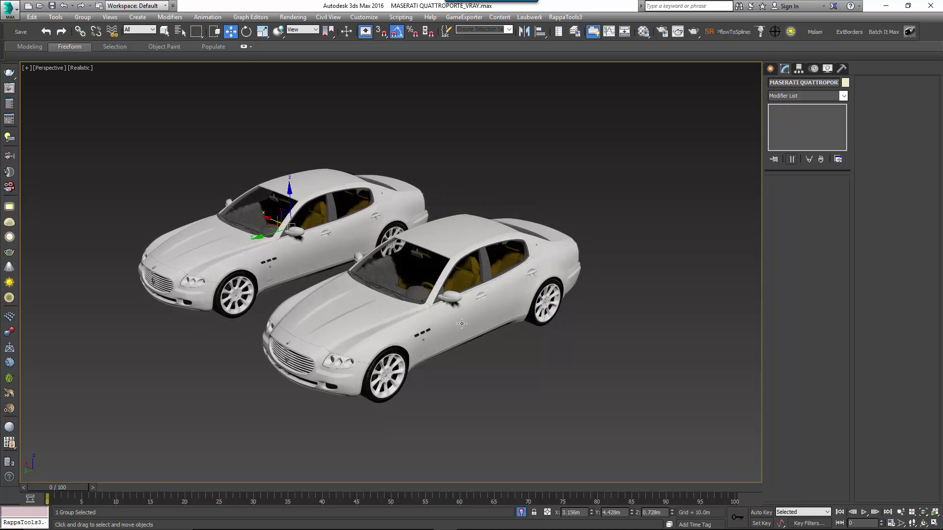
drag(463, 324, 491, 295)
- Set up a V-Ray mesh export of the original car as a single file, with automatic proxy creation and a Multi/Sub-Object material
right_click(491, 295)
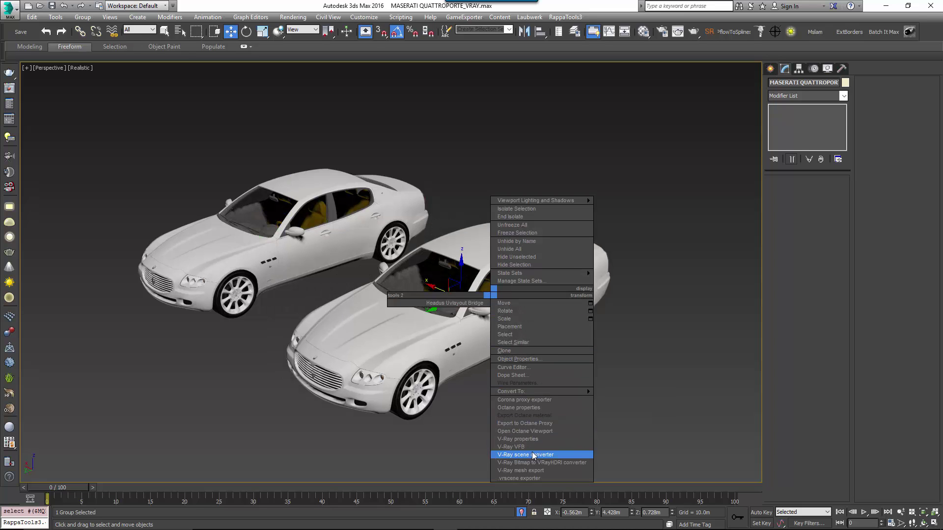
click(532, 470)
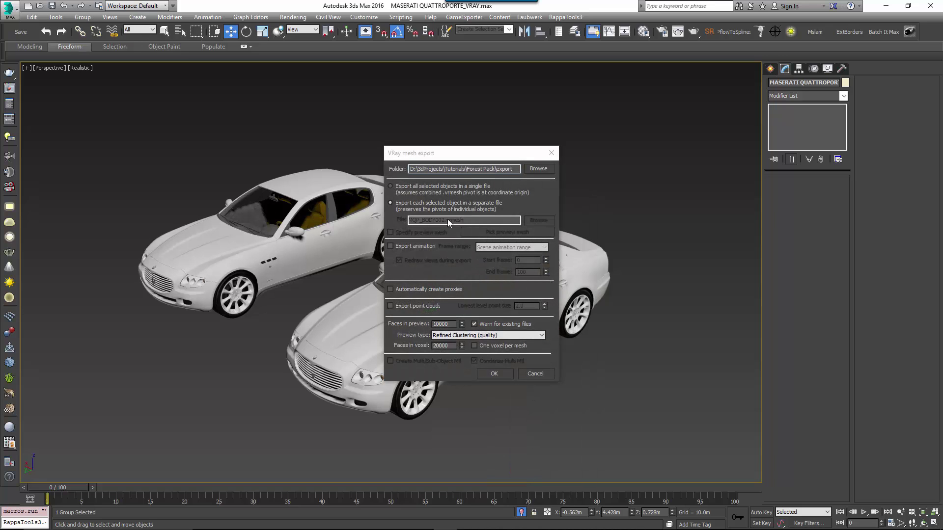
click(422, 187)
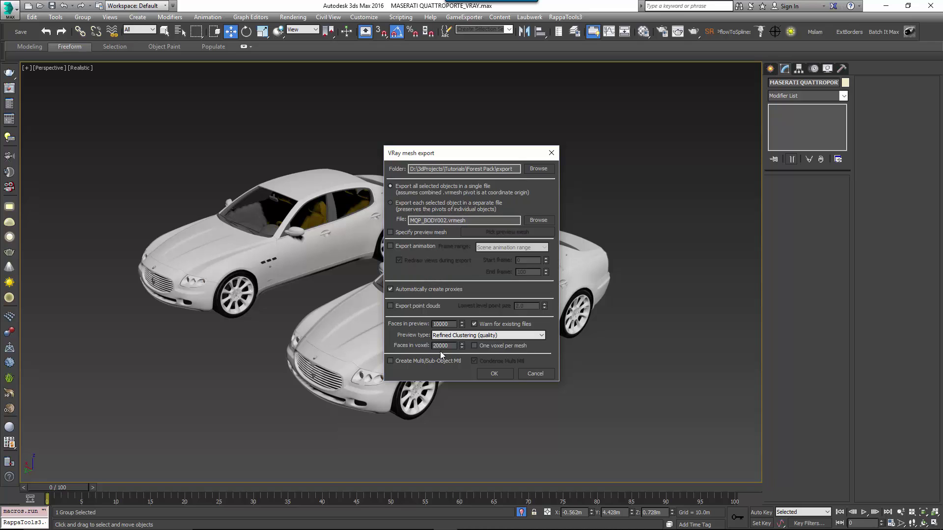
click(425, 361)
- Choose a folder under Forest Pack\scenes, rename the vrmesh file after the car, and export the proxy
click(538, 168)
scroll(491, 344, down, 5)
double_click(482, 350)
key(Return)
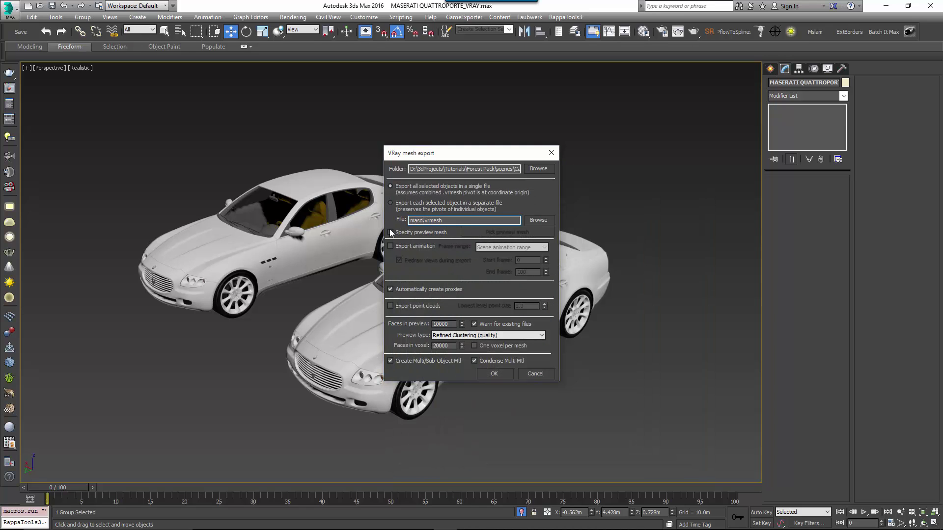
text(ati)
click(491, 373)
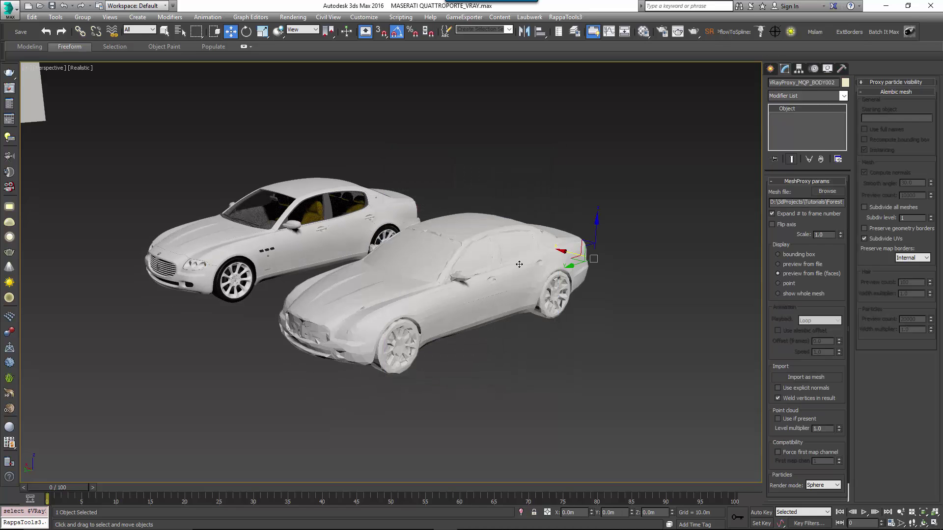
- Set the proxy car's display to show whole mesh and move it about 0.1 m in X and -0.1 m in Y
click(802, 295)
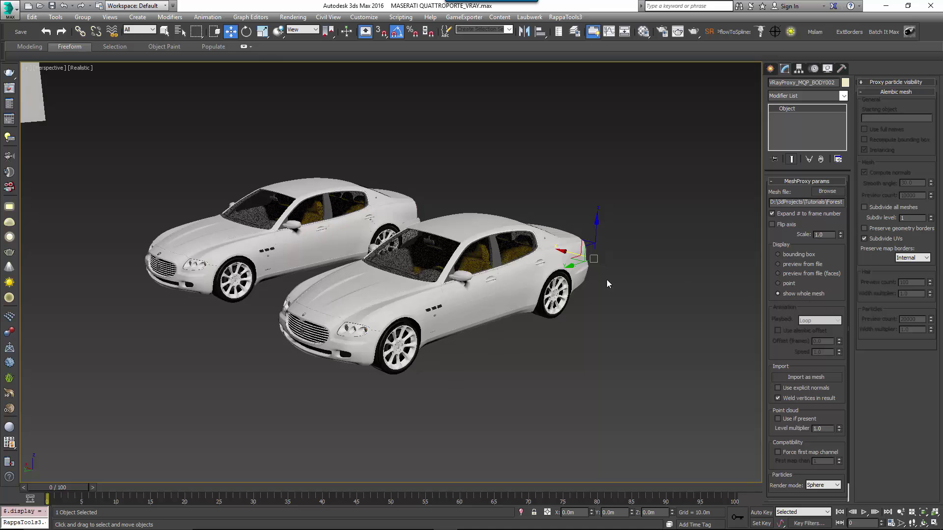
alt+middle_drag(540, 294, 553, 295)
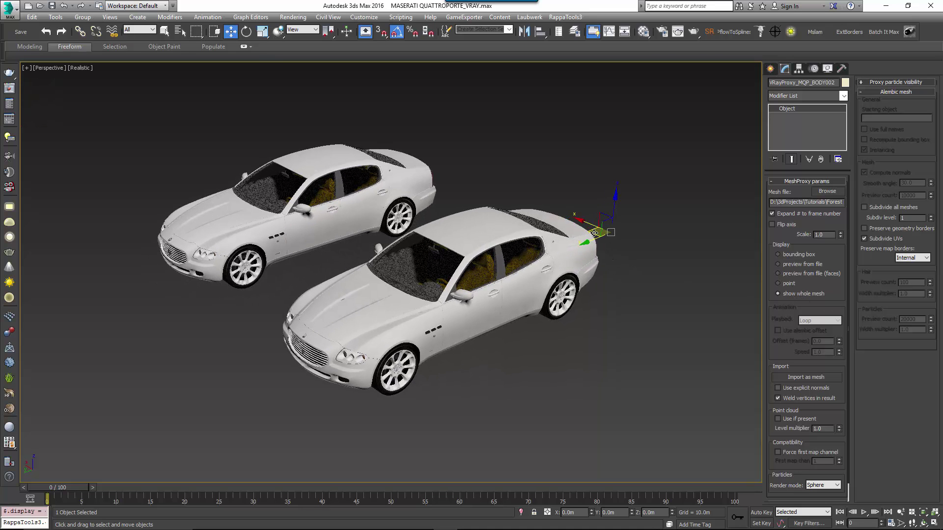
drag(594, 233, 598, 229)
alt+middle_drag(600, 260, 570, 279)
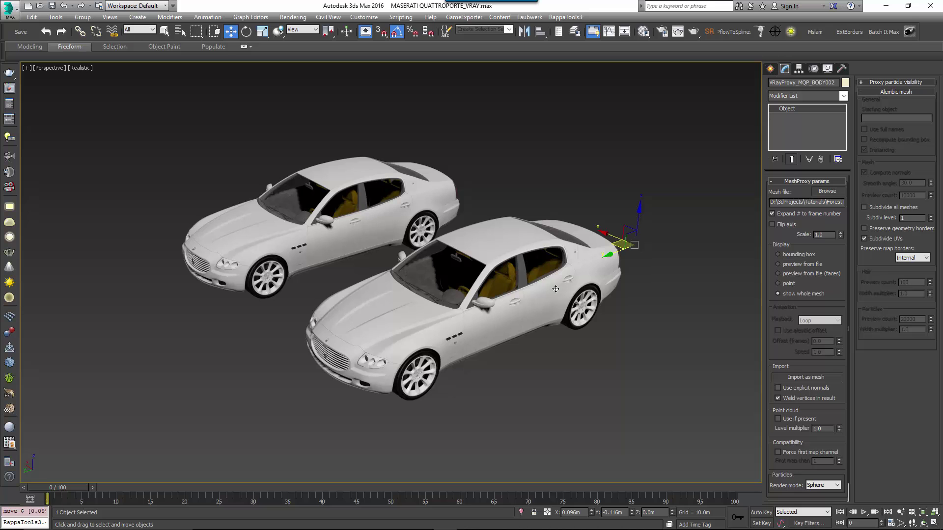
- Ungroup the copied car
click(351, 221)
alt+middle_drag(347, 261, 365, 271)
key(z)
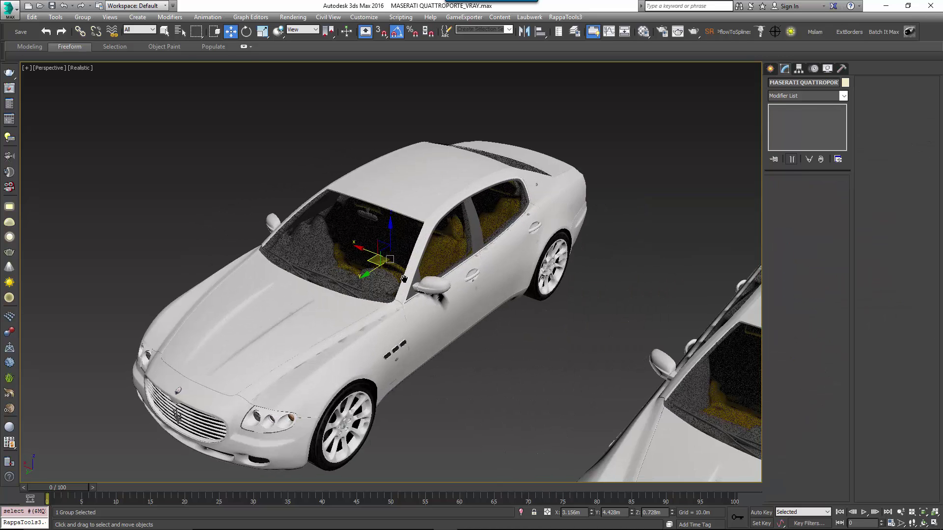
click(82, 17)
click(98, 40)
- Convert the copied car's body to an Editable Mesh
right_click(541, 239)
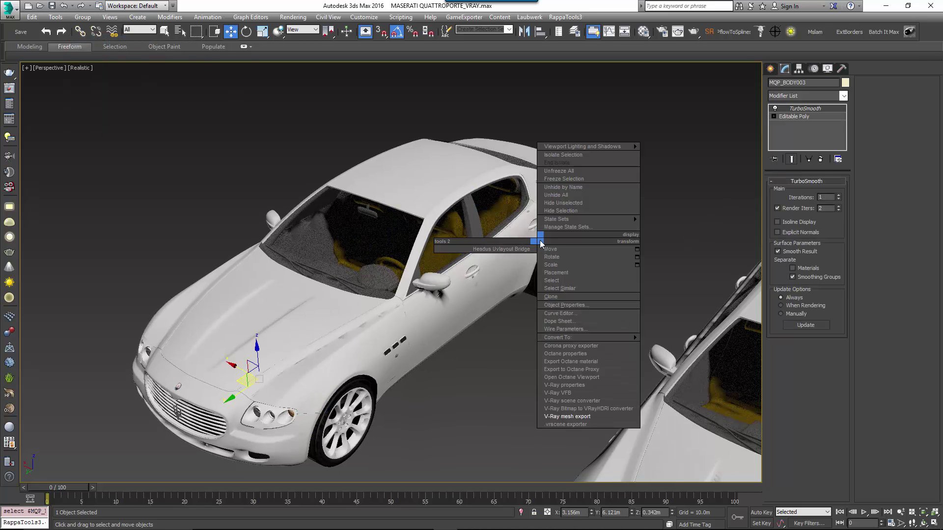
mouse_move(595, 338)
click(676, 338)
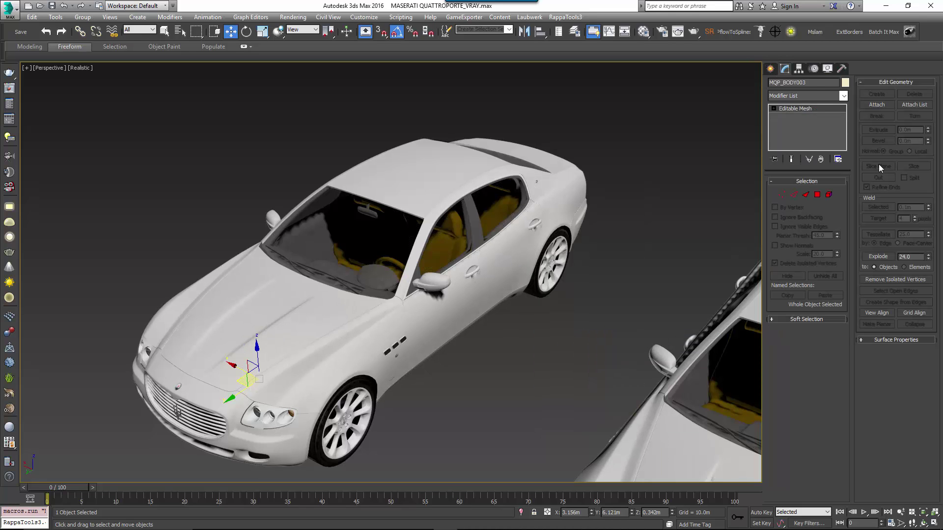
- Attach the copied car's other parts to its body, matching material IDs to material and condensing material and IDs
click(910, 104)
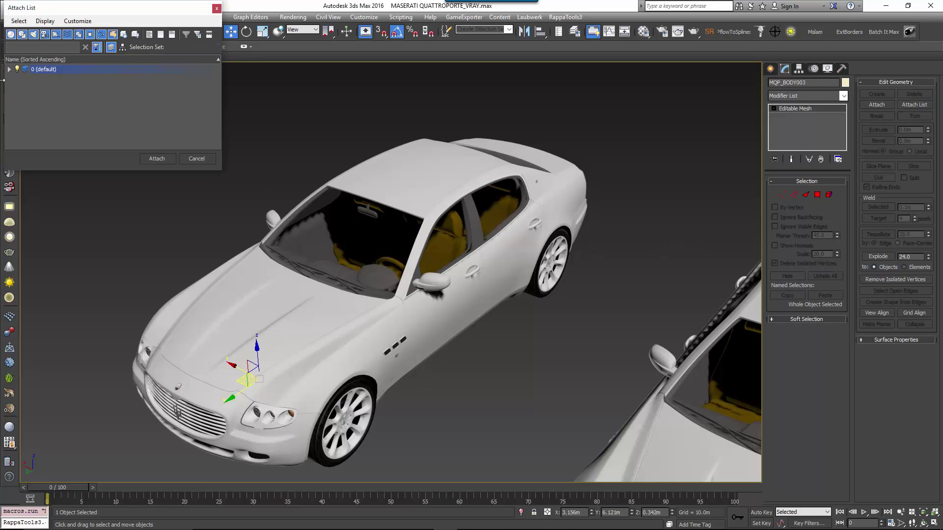
drag(73, 104, 100, 156)
click(200, 266)
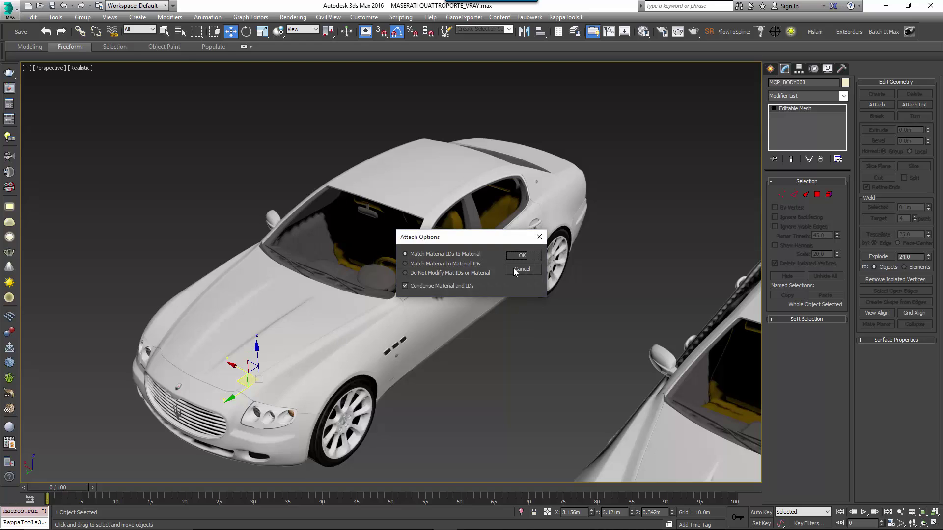
drag(474, 243, 475, 233)
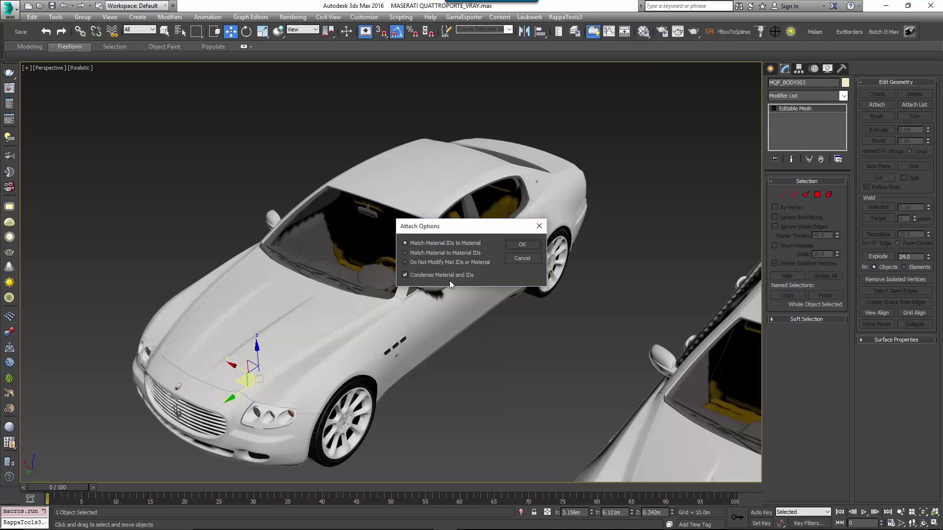
click(536, 246)
- Sample the attached car's Multi/Sub-Object material in the Material Editor and examine its list of sub-materials
alt+middle_drag(536, 246, 320, 312)
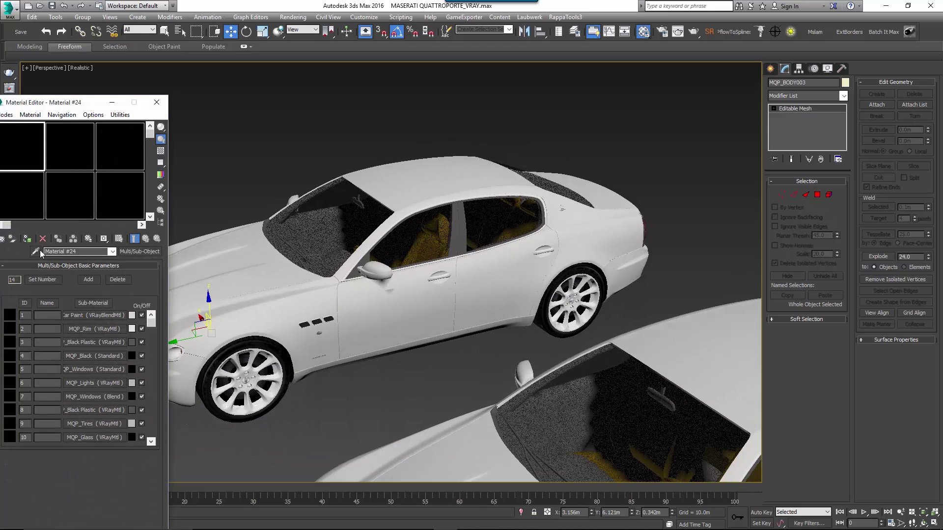
click(35, 251)
click(210, 261)
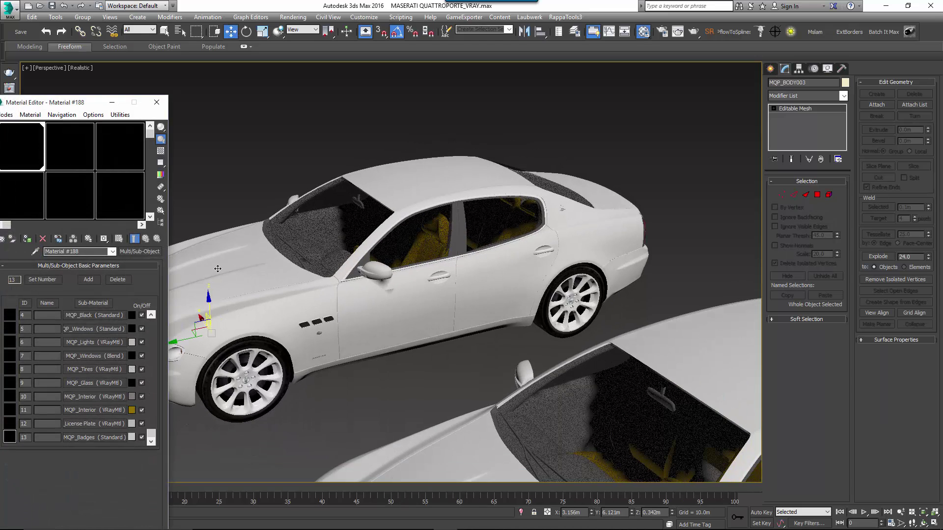
drag(74, 107, 102, 68)
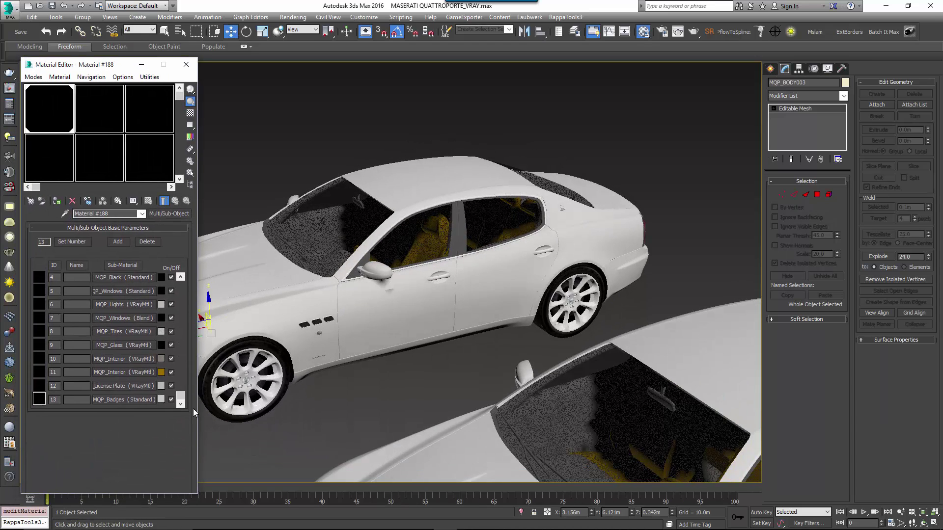
scroll(182, 333, up, 2)
scroll(183, 334, down, 1)
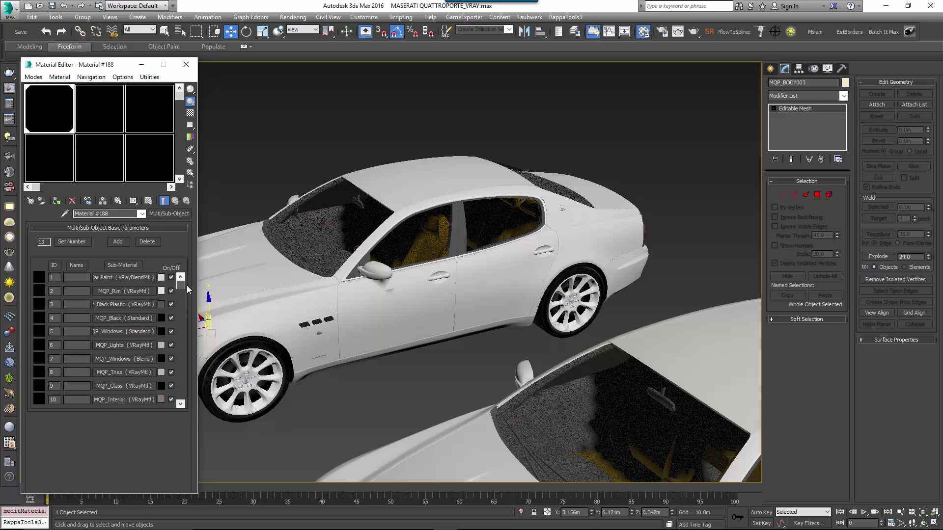
drag(180, 354, 178, 294)
click(186, 64)
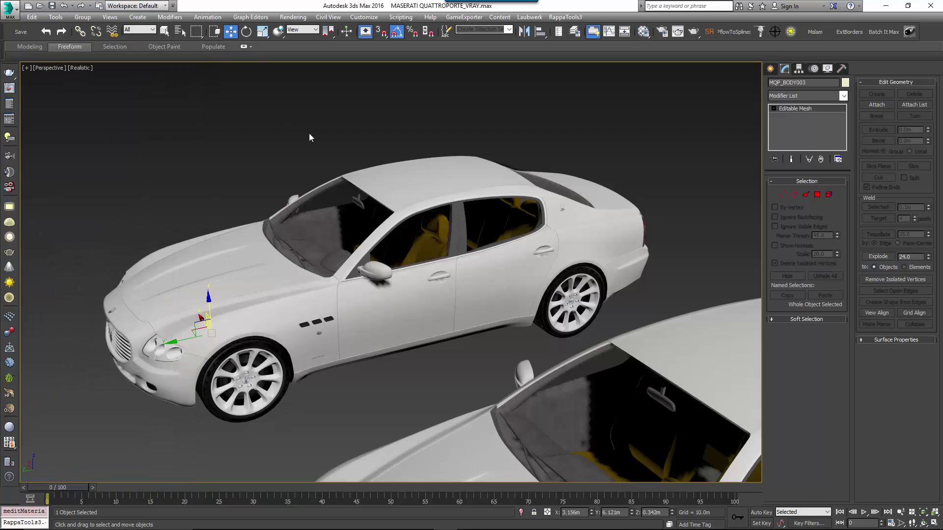
- Switch to the top view with both cars framed side by side and nothing selected
alt+middle_drag(425, 281, 379, 299)
scroll(379, 299, down, 4)
click(638, 334)
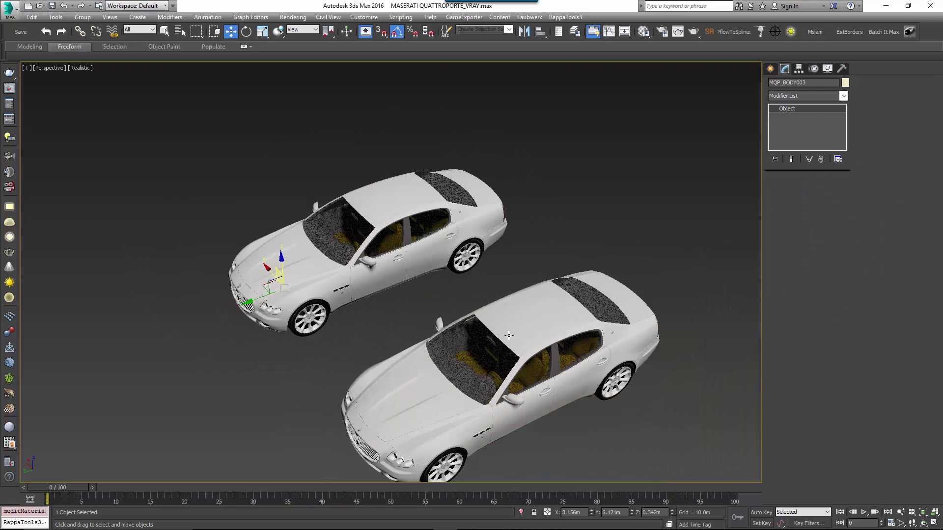
click(383, 241)
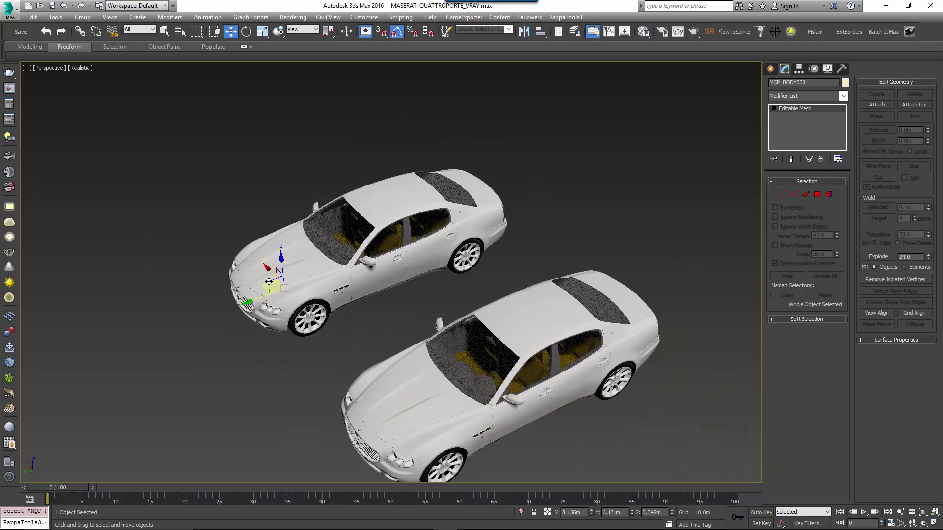
key(t)
scroll(476, 326, down, 6)
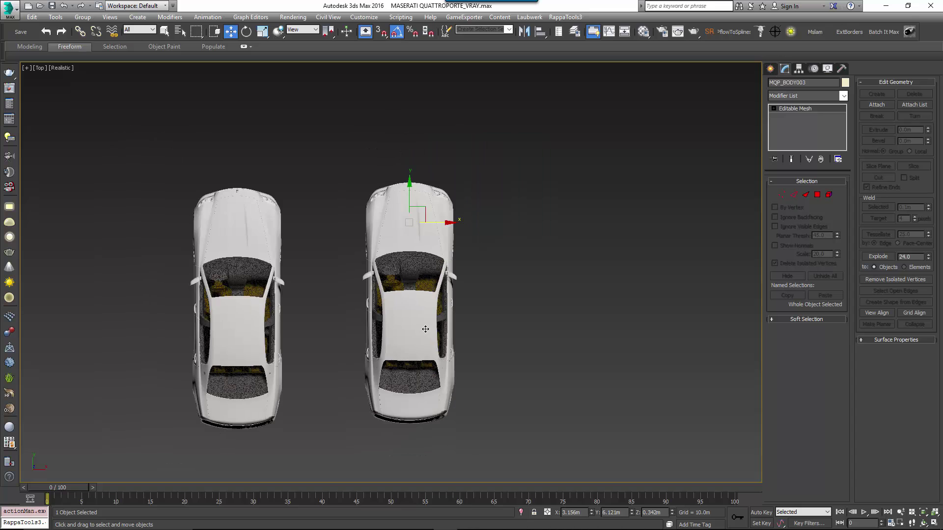
middle_drag(421, 326, 354, 309)
scroll(433, 290, down, 4)
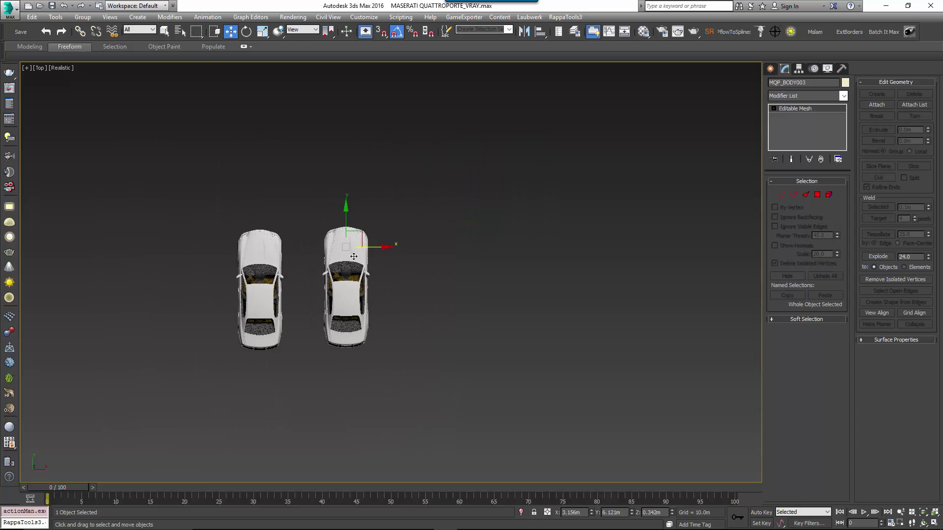
click(407, 320)
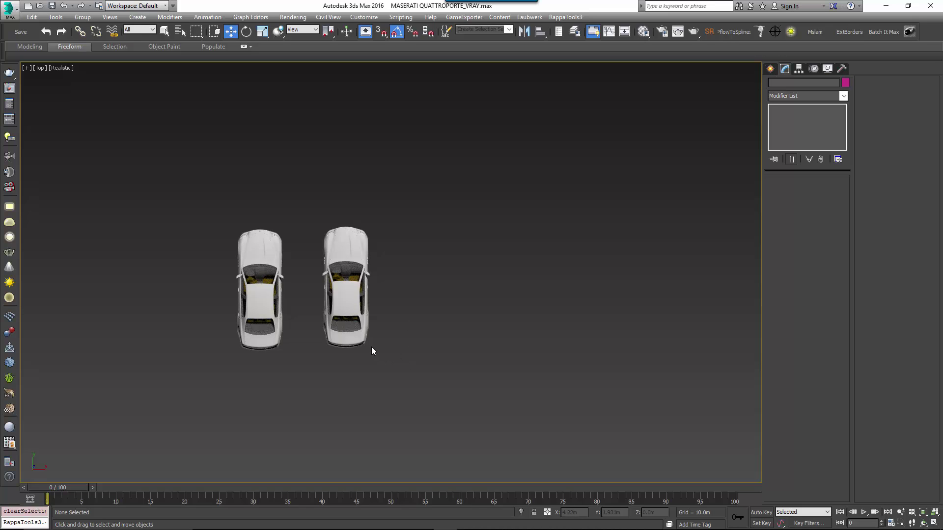
scroll(373, 350, up, 3)
middle_drag(371, 347, 358, 361)
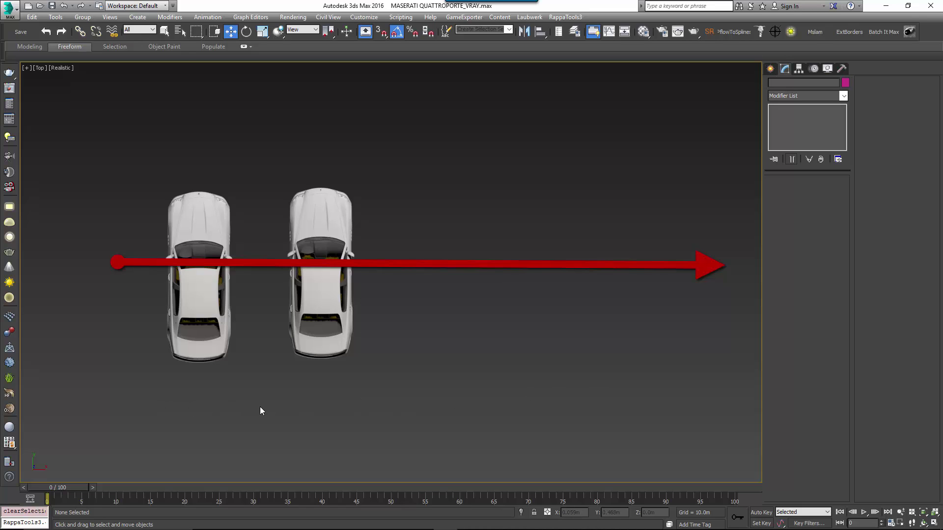
- Rotate both cars 90 degrees clockwise in the top view so their fronts point along the positive X axis
drag(485, 426, 128, 187)
click(246, 33)
drag(285, 246, 319, 268)
middle_drag(381, 297, 338, 280)
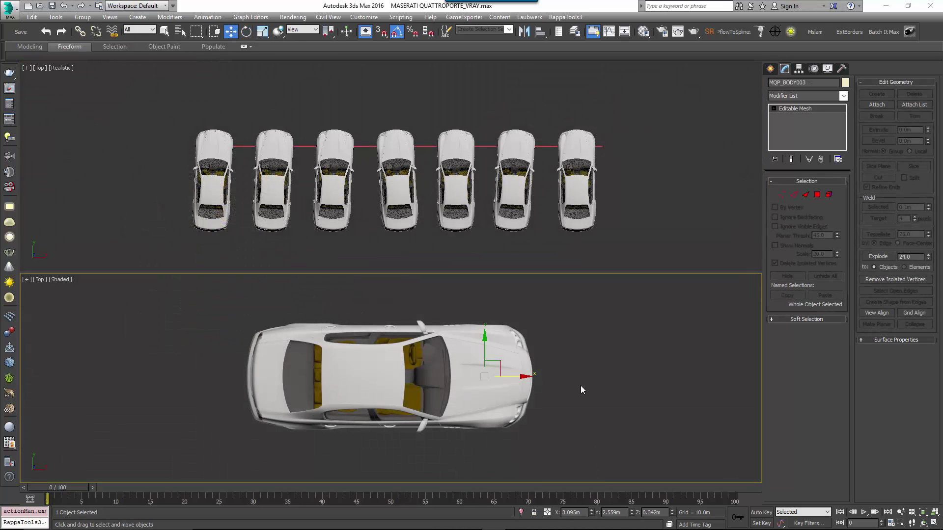
- Adjust only the pivot of the attached mesh car, moving it back along X from the hood to beneath the roof
click(798, 69)
click(808, 132)
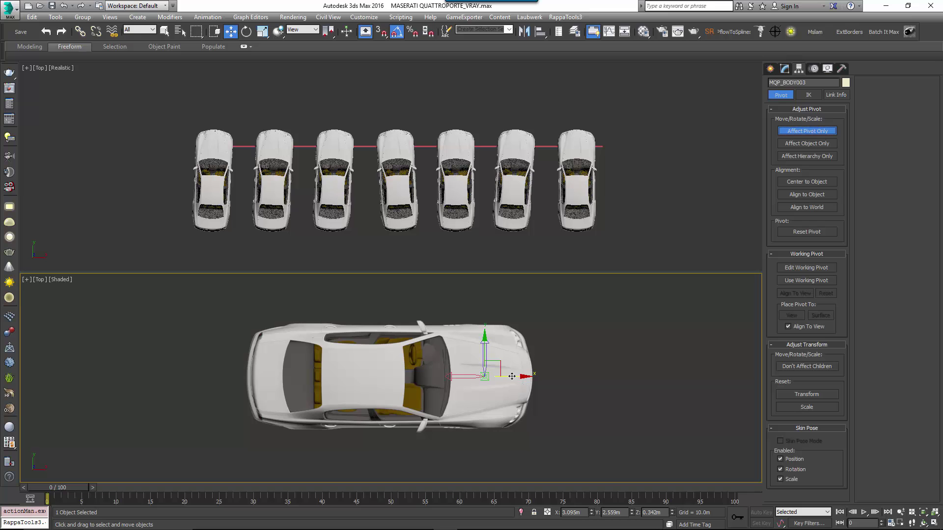
drag(512, 376, 397, 381)
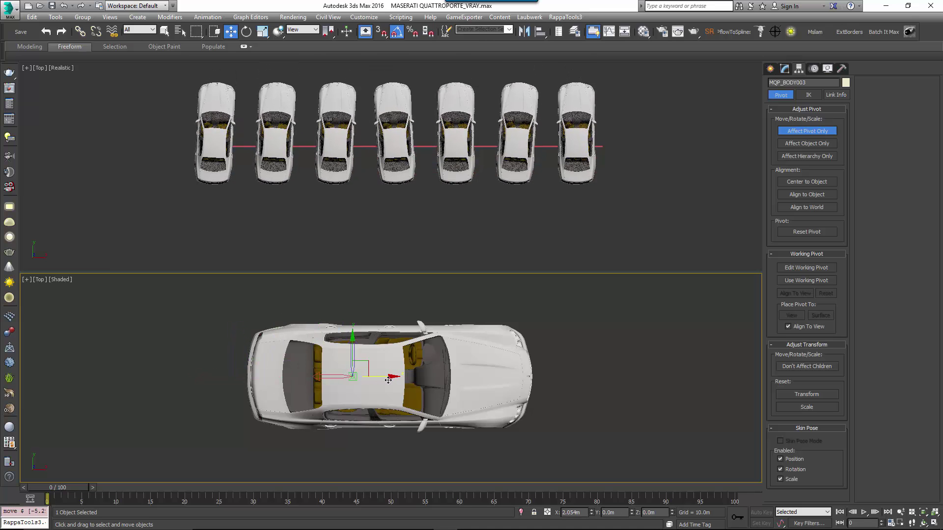
- Center the attached car's pivot on the object and set the pivot's Z position to 0 m
click(804, 231)
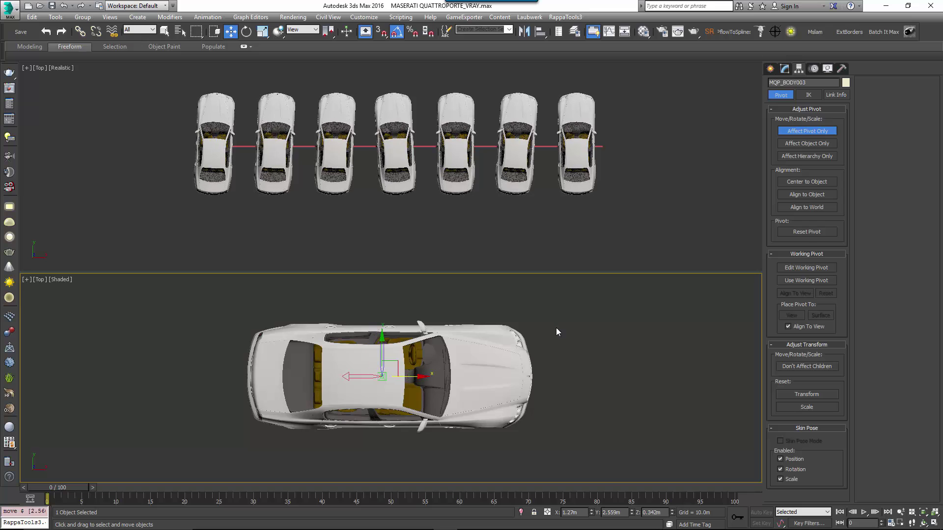
click(801, 185)
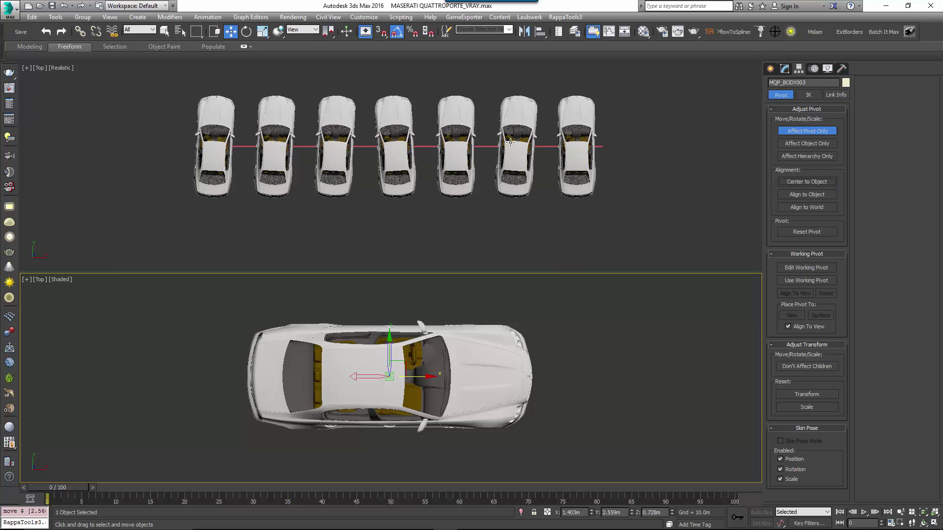
right_click(672, 513)
click(785, 69)
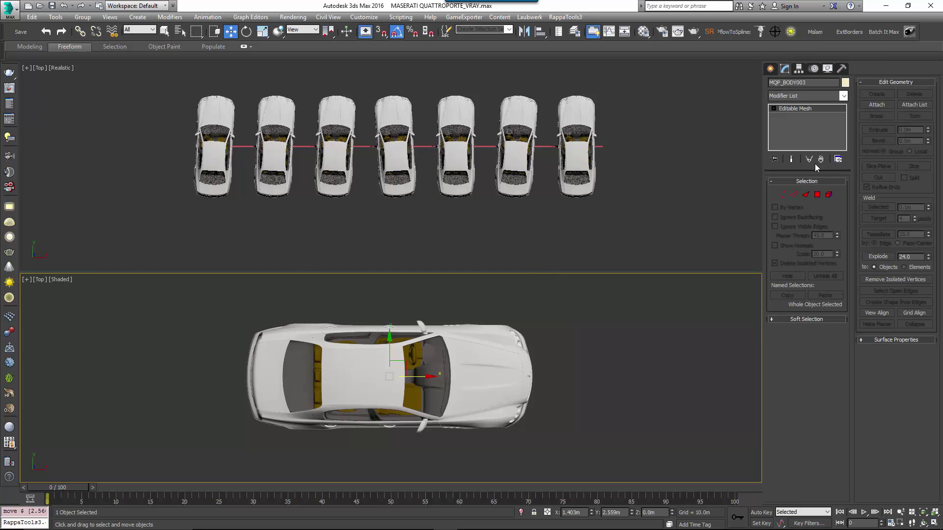
- Select the Forest row of scattered cars and set its custom object's Center Displacement to 50%
click(519, 166)
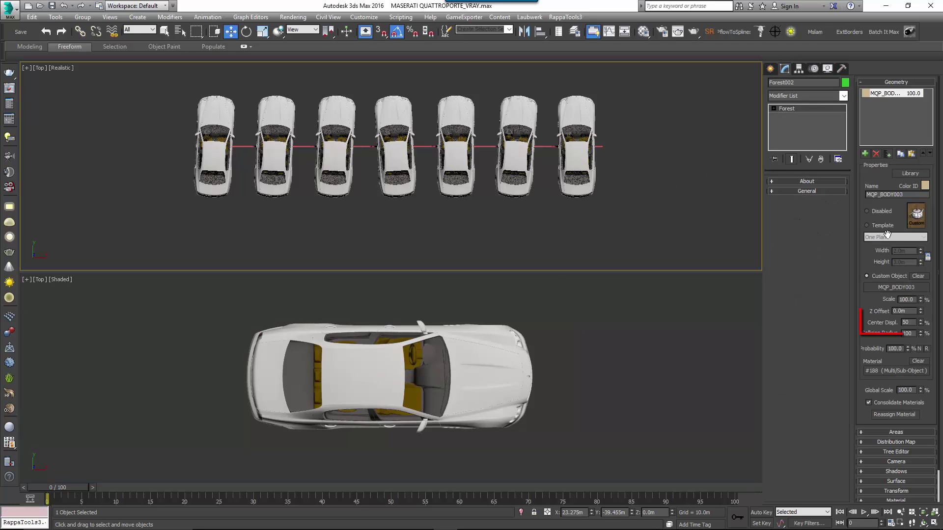
drag(920, 323, 926, 363)
drag(12, 346, 12, 325)
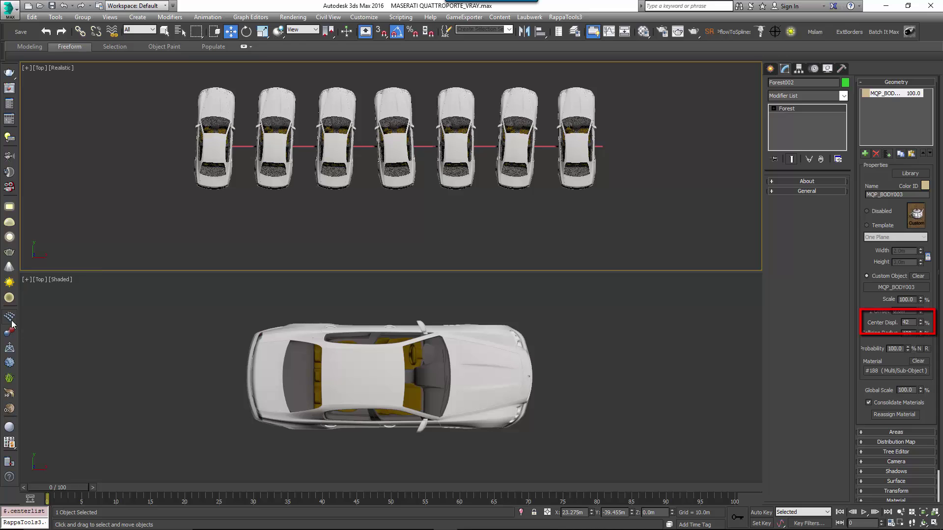
double_click(907, 323)
text(50)
key(Return)
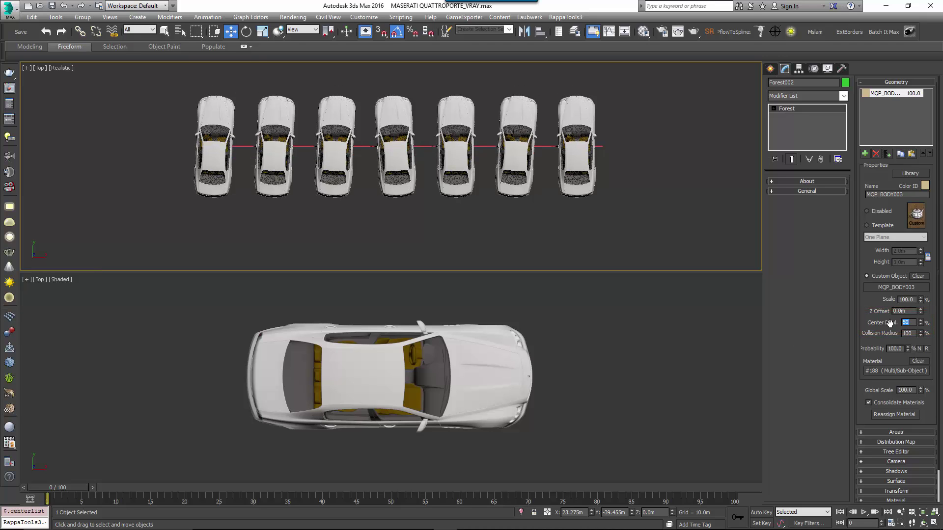
- Enable Horizontal Mirror in the Transform settings of the Forest car row
scroll(888, 324, down, 2)
click(909, 456)
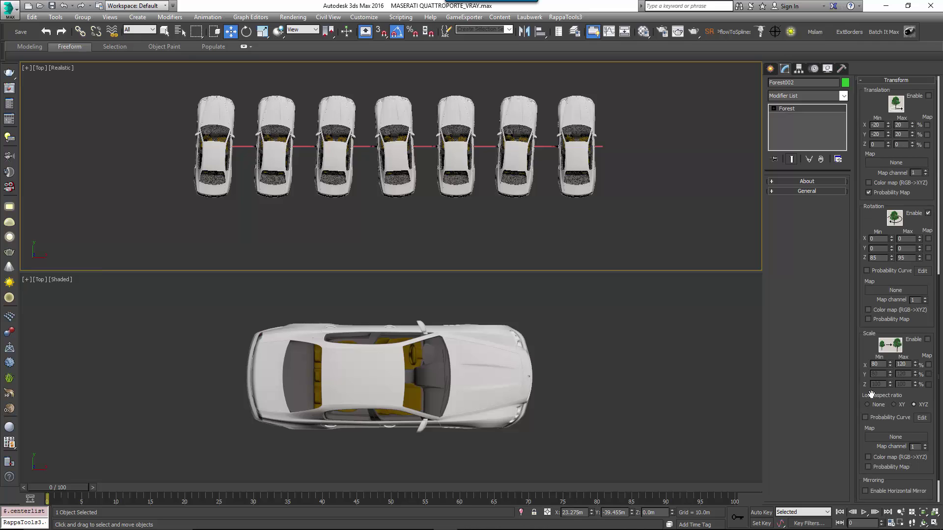
scroll(871, 390, down, 1)
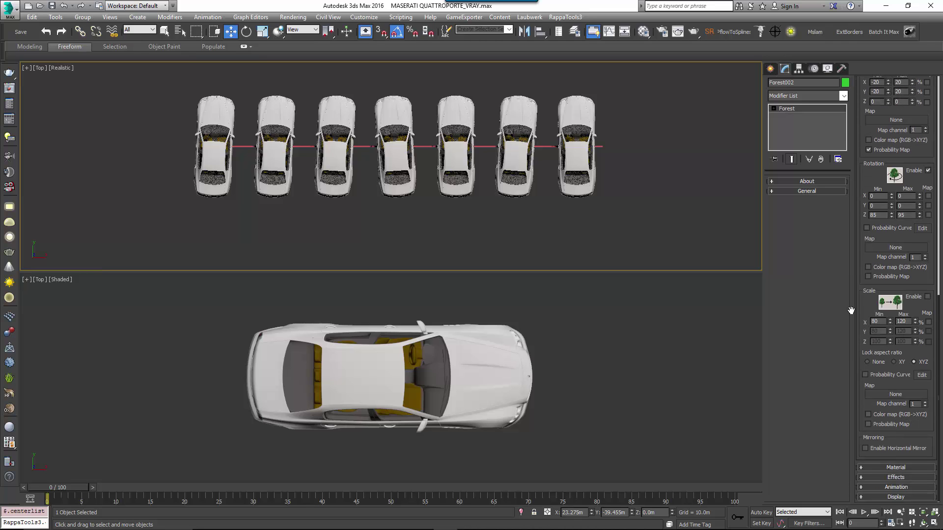
click(892, 445)
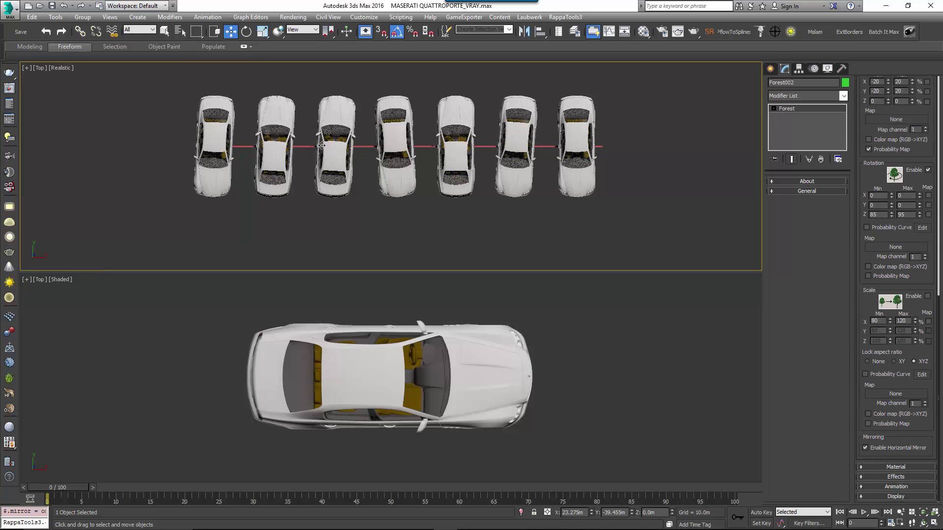
- Adjust the custom object's Center Displacement in the geometry settings for the mirrored car row
drag(865, 165, 878, 333)
scroll(877, 333, up, 4)
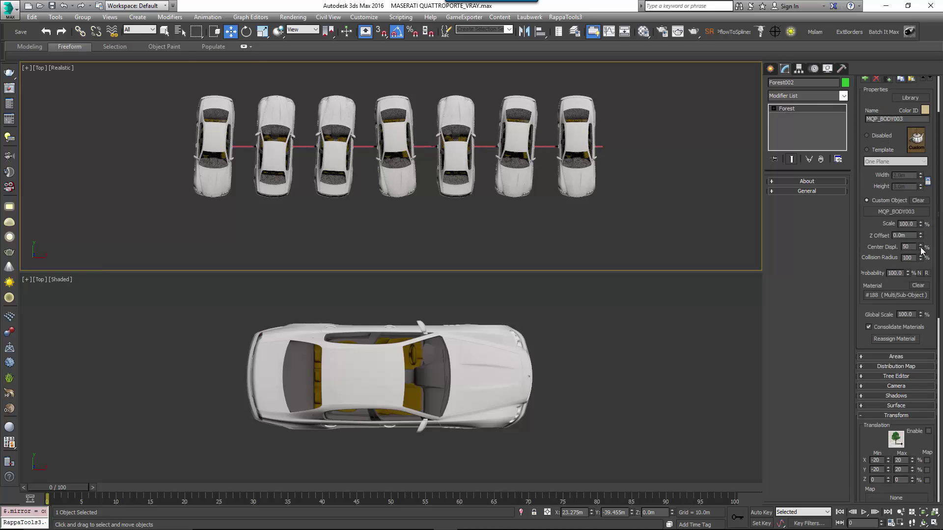
mouse_move(922, 251)
mouse_down()
mouse_move(923, 285)
mouse_move(917, 210)
mouse_move(917, 247)
mouse_up()
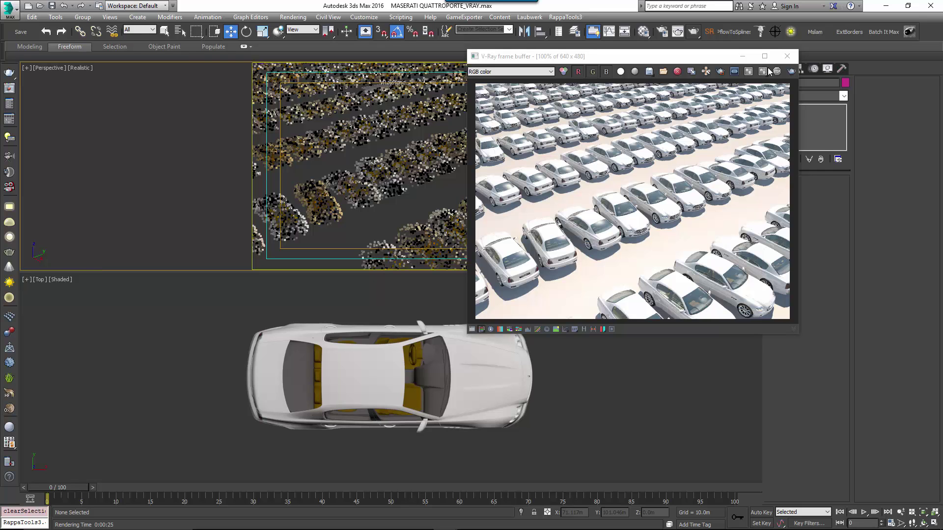
- Close the rendered image, sample the car's Multi/Sub-Object material into the first material slot and open its MQP_Car Paint sub-material
click(787, 56)
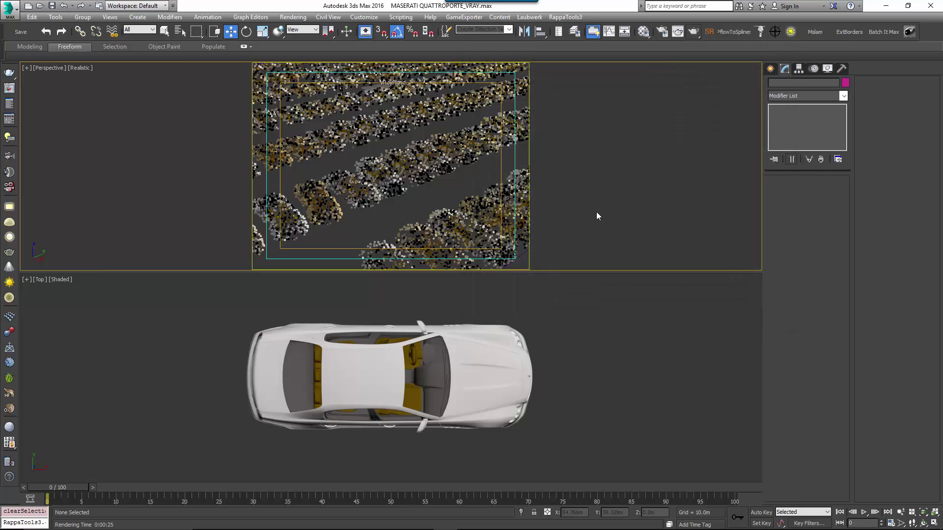
key(m)
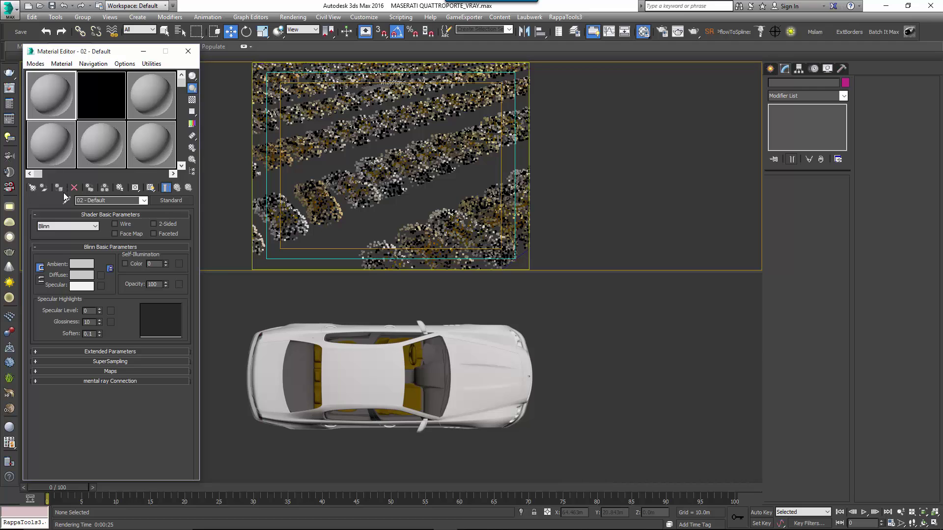
click(67, 200)
click(372, 378)
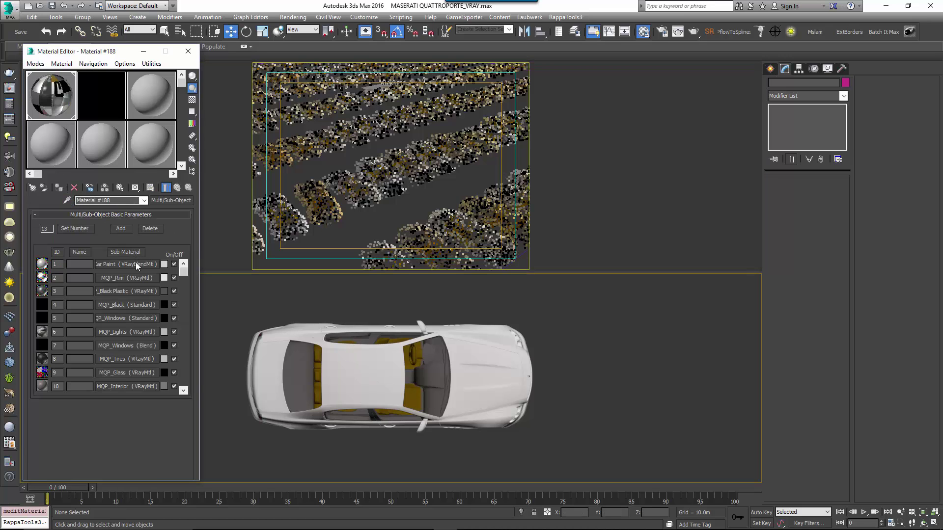
click(132, 265)
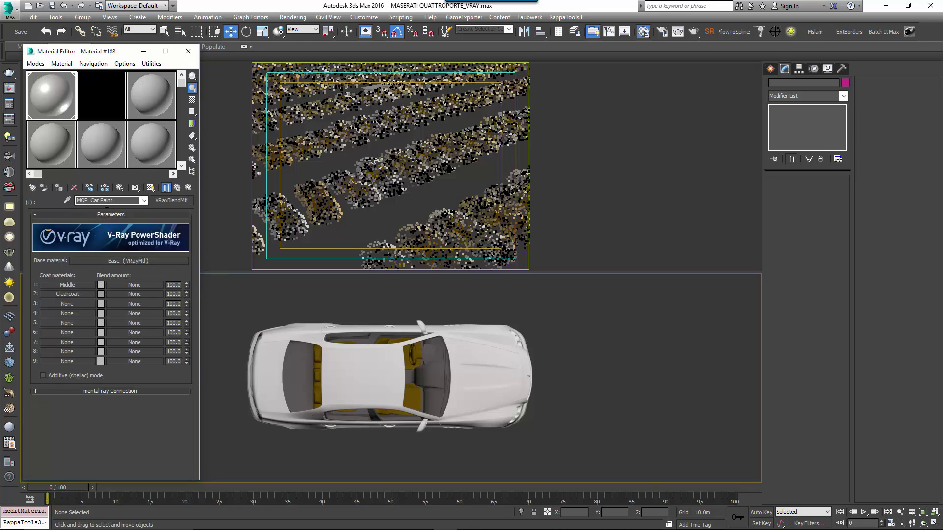
drag(115, 200, 90, 201)
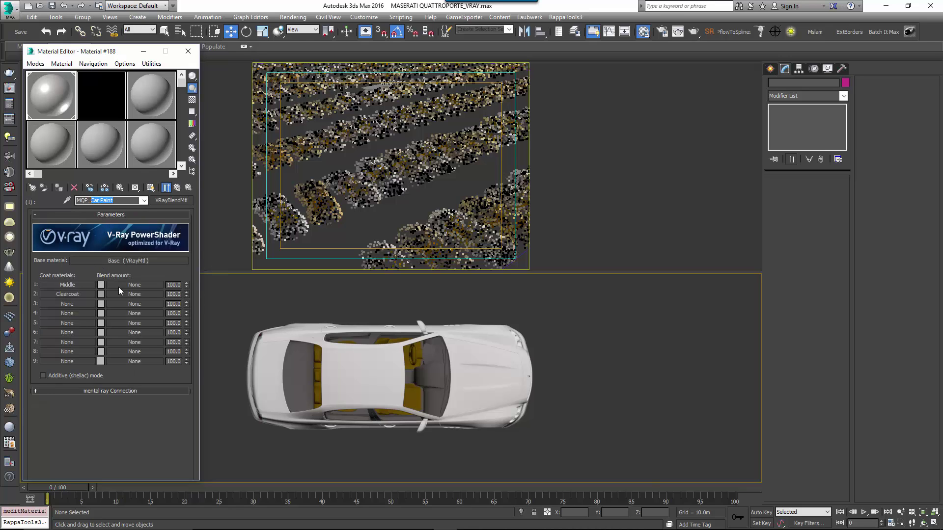
- Change the MQP_Car Paint sub-material to the VRayCarPaintMtl type
click(171, 200)
click(333, 121)
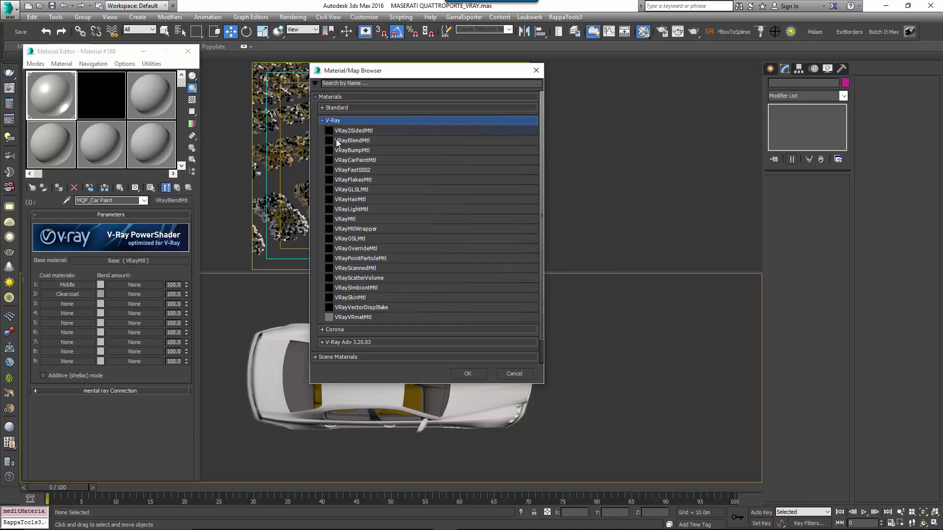
double_click(358, 160)
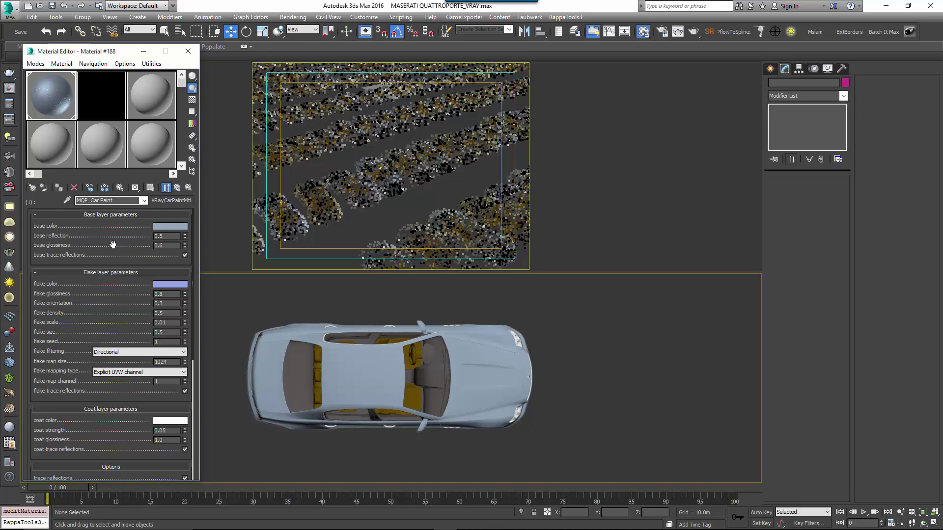
- Set the car paint's base reflection to 0.7, adjust base glossiness, and set coat strength to 0.1 and coat glossiness to 0.98
drag(112, 250, 112, 244)
double_click(171, 229)
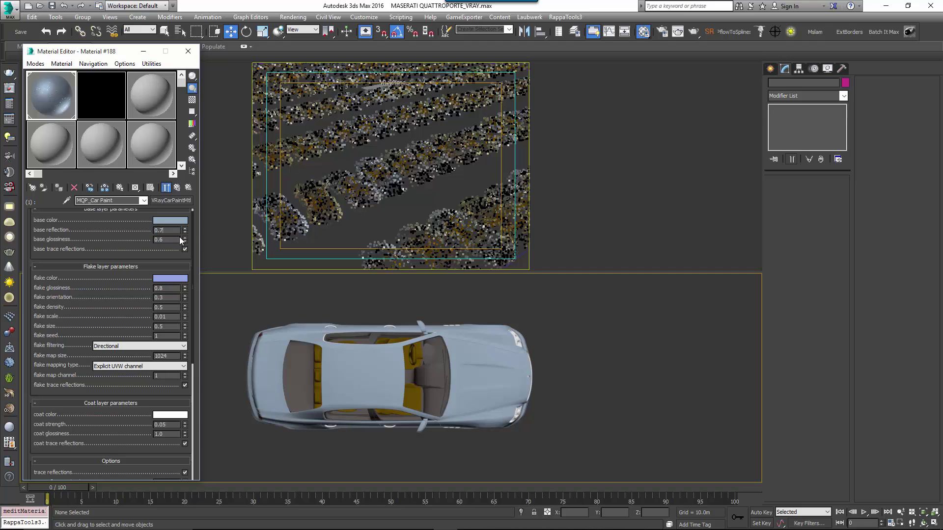
double_click(178, 240)
scroll(158, 414, down, 2)
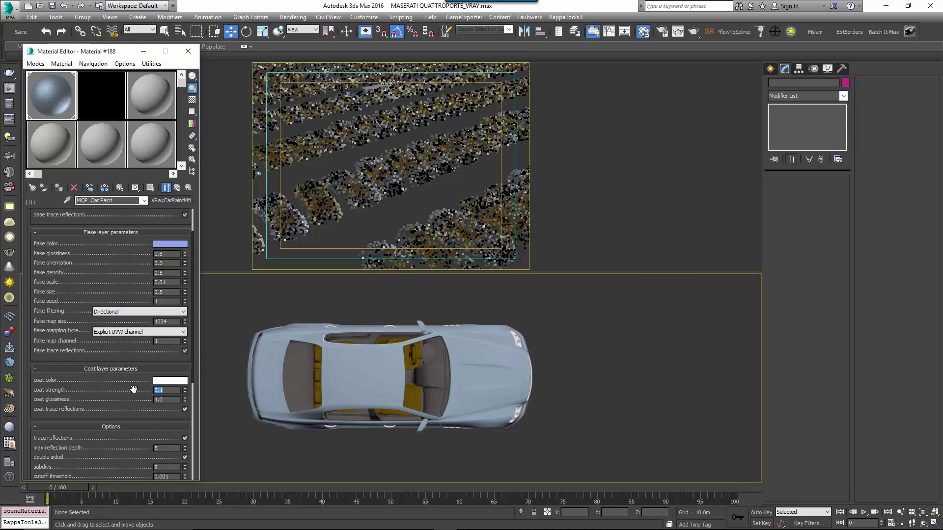
key(Tab)
key(Return)
- Reset the car paint's flake layer values to their minimum
right_click(185, 263)
right_click(186, 269)
right_click(186, 273)
mouse_move(105, 271)
mouse_down()
mouse_move(108, 338)
mouse_move(106, 263)
mouse_up()
- Assign a Falloff map to the car paint's base color and set its falloff type to Fresnel
scroll(100, 320, down, 8)
click(151, 356)
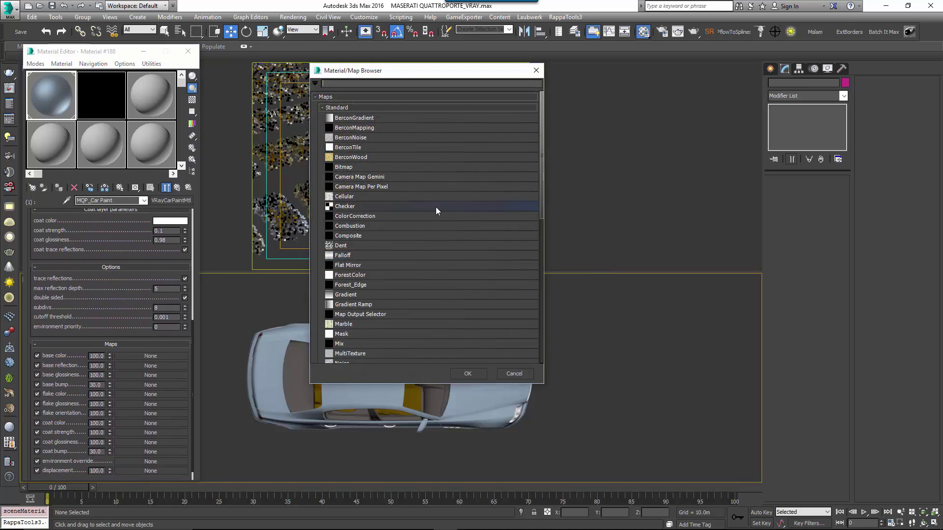
double_click(362, 253)
click(142, 260)
click(134, 282)
- Add a ForestColor map to the front slot of the Falloff map
click(131, 237)
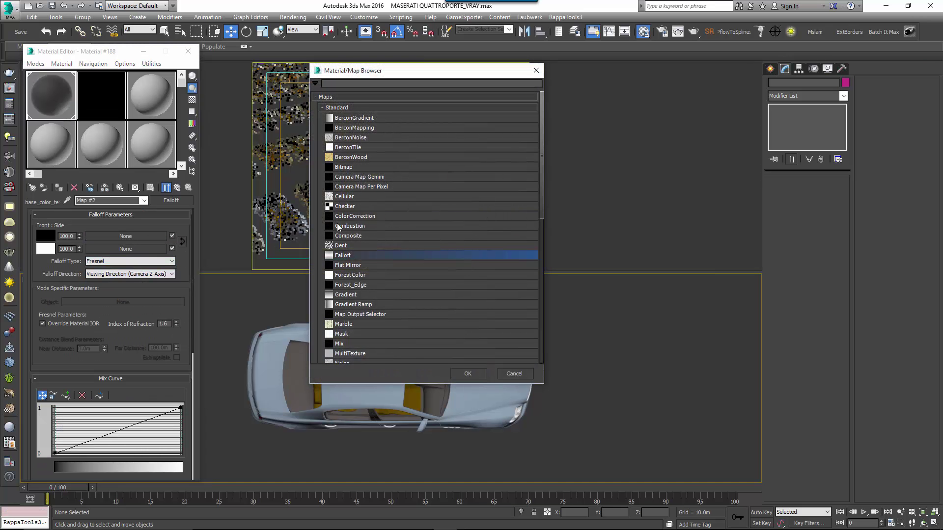
click(358, 275)
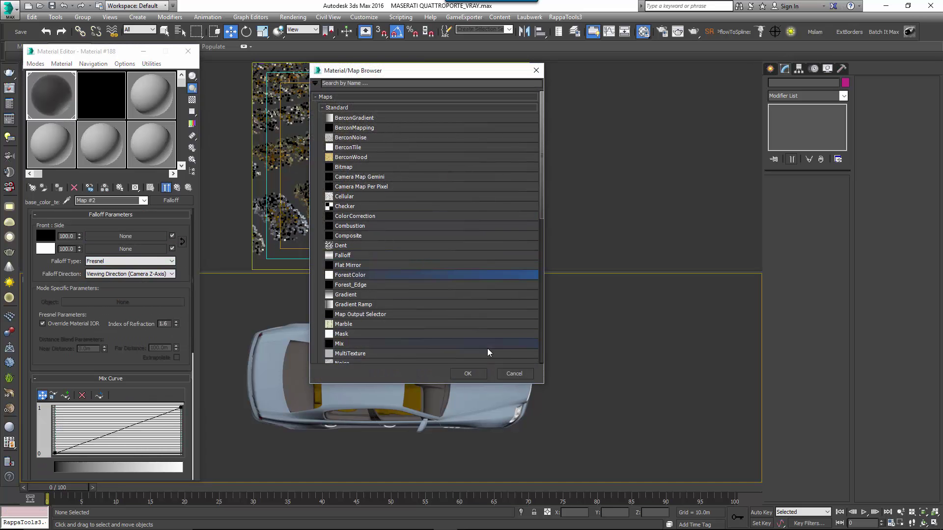
click(476, 373)
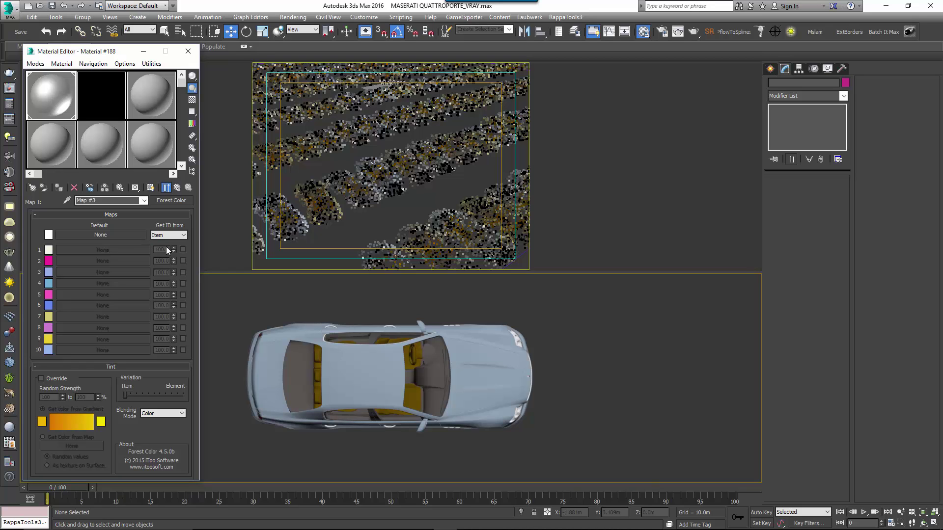
- Load maserati_colours.jpg into the second material slot's bitmap and place its enlarged preview beside the Material Editor
click(102, 106)
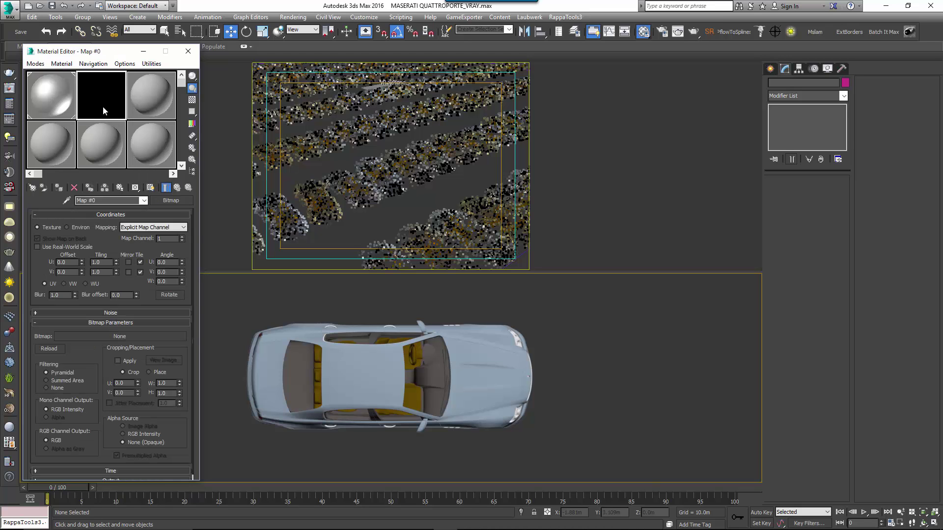
click(148, 339)
click(432, 84)
double_click(432, 83)
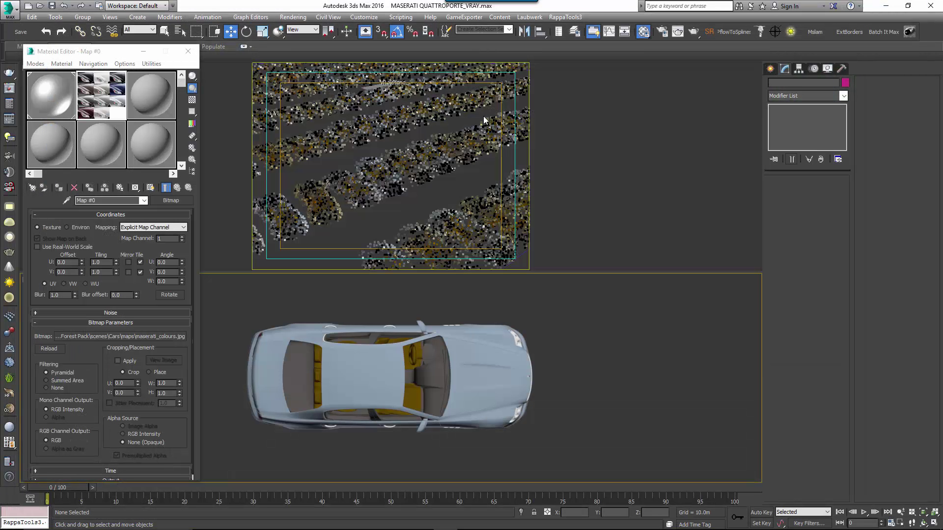
double_click(103, 106)
drag(674, 71, 351, 62)
- Enable all ten ForestColor entries and sample a black paint colour from the reference image for entry 1
click(63, 95)
drag(179, 250, 183, 309)
click(48, 250)
drag(246, 34, 381, 118)
click(545, 127)
- Sample the white paint for ForestColor entry 2 and a black paint for entry 3 from the reference image
click(48, 261)
click(387, 126)
click(355, 116)
click(545, 126)
click(48, 272)
drag(442, 23, 658, 22)
click(602, 125)
click(275, 113)
click(761, 126)
- Sample the brown paint for ForestColor entry 4 and the beige paint for entry 5 from the reference image
click(48, 283)
click(603, 126)
click(295, 190)
click(760, 125)
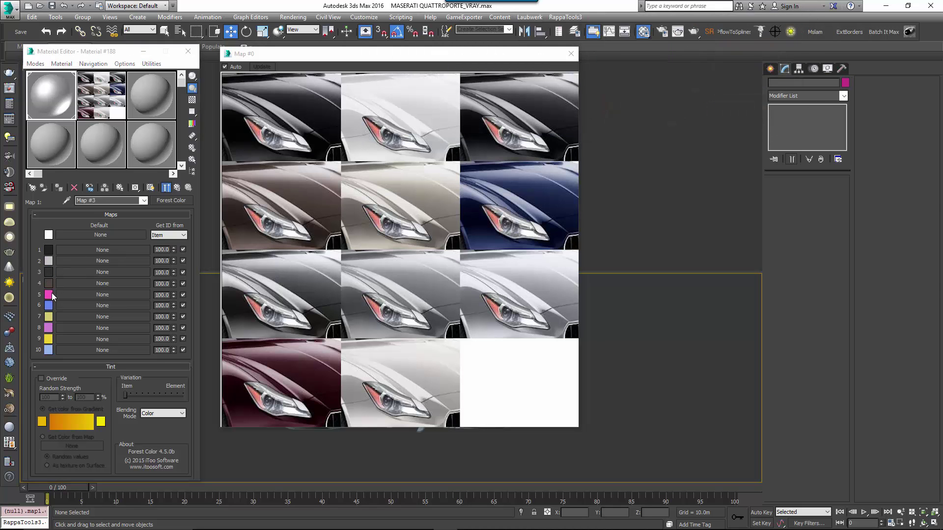
click(48, 295)
click(603, 126)
click(410, 186)
click(760, 125)
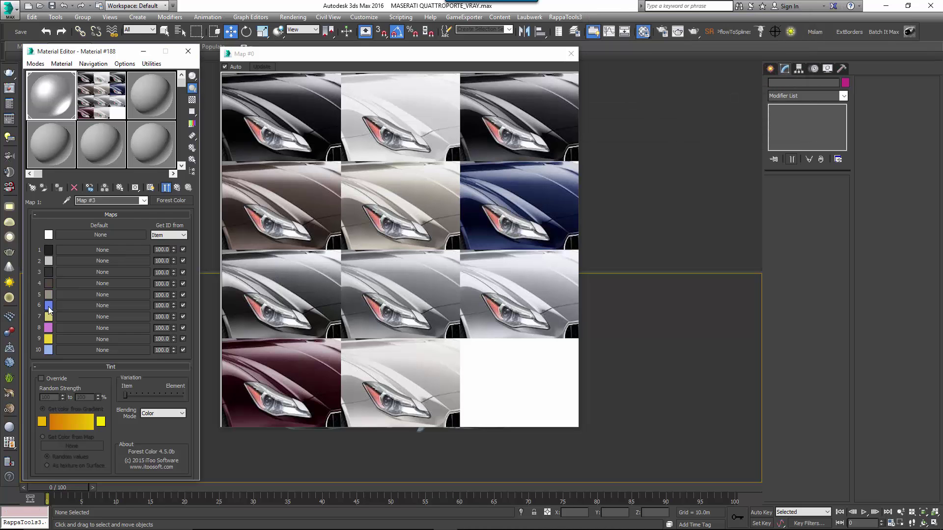
- Sample the dark blue paint for ForestColor entry 6 and the dark grey paint for entry 7 from the reference image
click(48, 306)
click(602, 126)
click(496, 177)
click(760, 126)
click(48, 316)
click(603, 126)
click(295, 278)
key(Return)
- Sample the silver paint for ForestColor entry 8 and the burgundy paint for entry 9 from the reference image
click(48, 327)
click(603, 126)
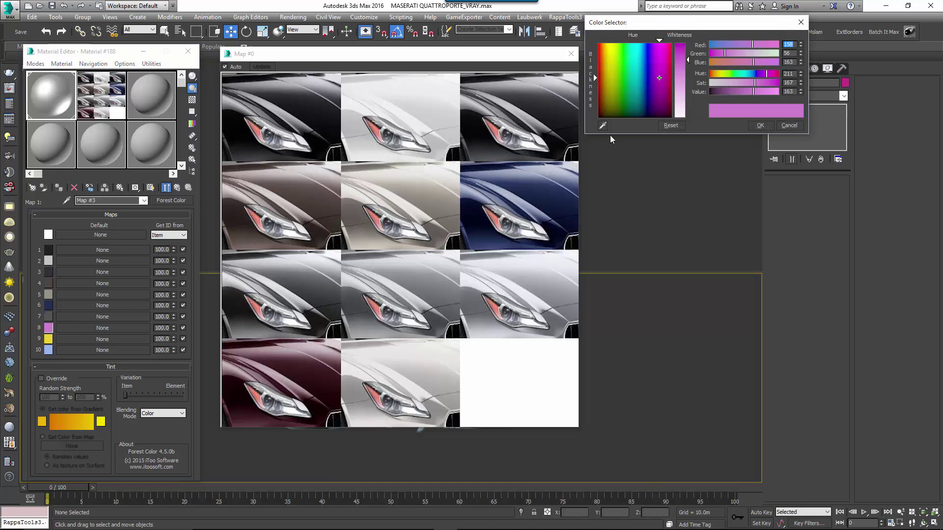
click(516, 268)
key(Return)
click(49, 339)
click(603, 126)
click(305, 353)
key(Return)
- Sample the off-white paint for ForestColor entry 10 and close the reference image preview
click(48, 350)
click(602, 126)
click(409, 358)
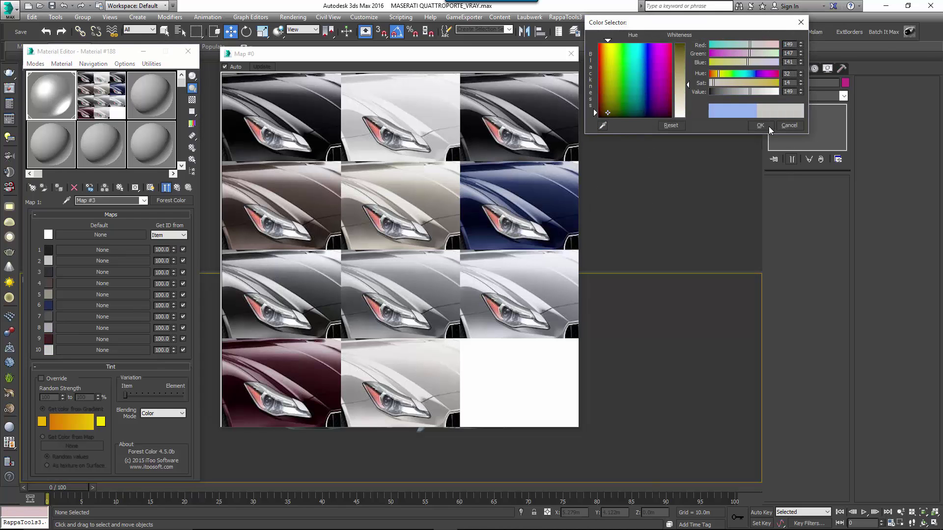
click(766, 126)
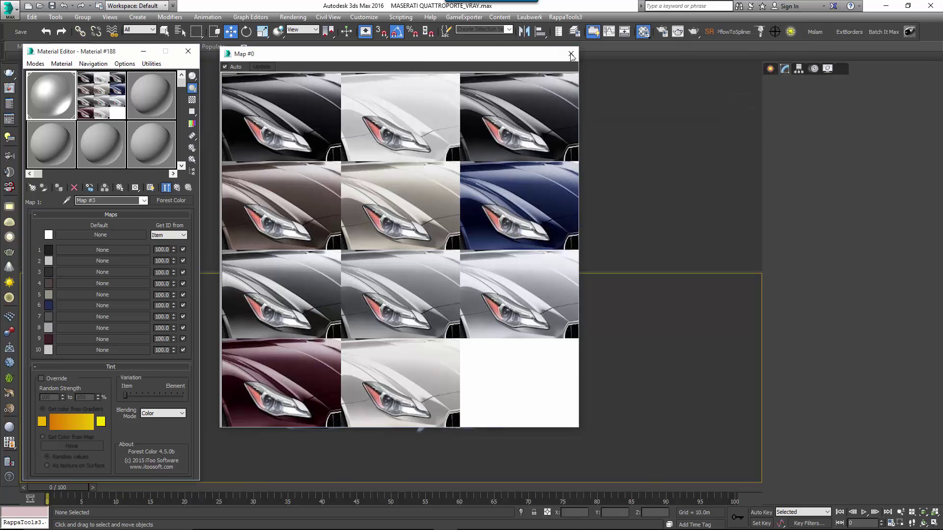
click(573, 54)
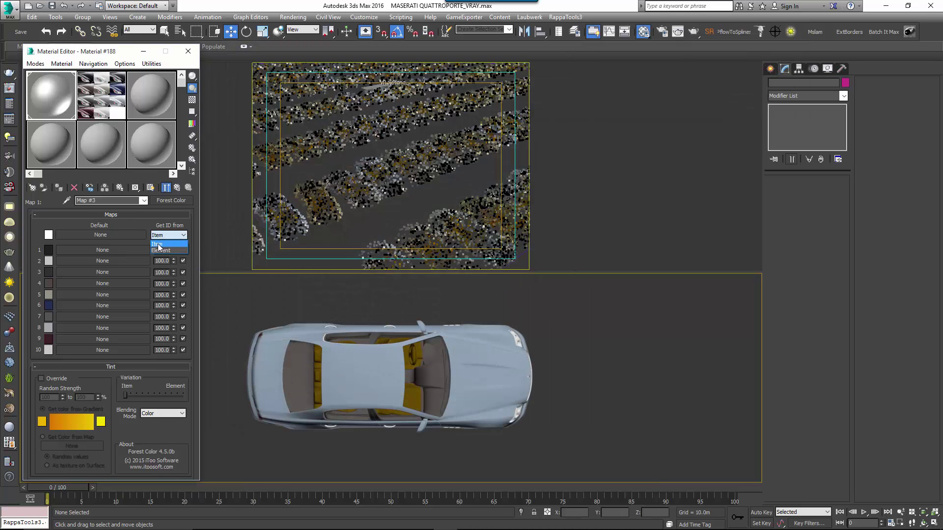
- Get the ForestColor IDs from Item and set the probability of entry 2 to 10
click(162, 244)
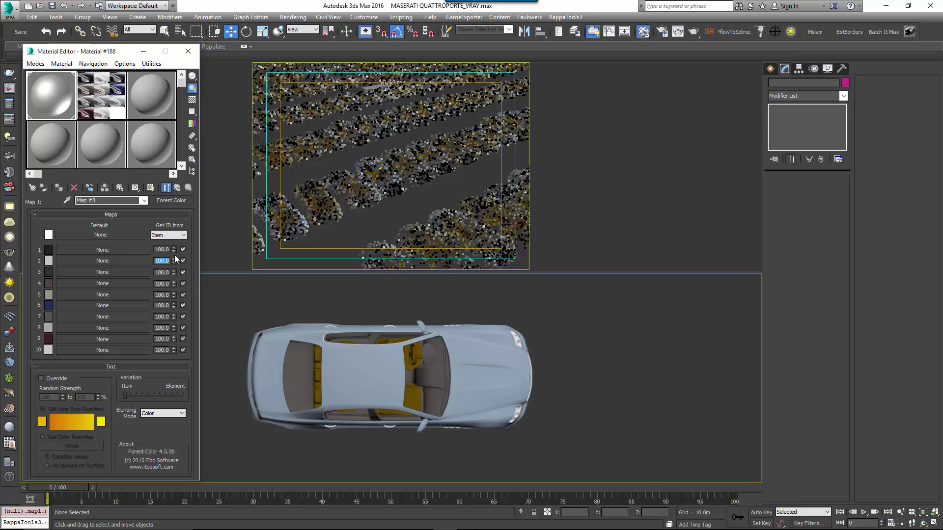
text(10)
key(Return)
- Return to the Falloff map and add a ColorCorrection map to its side slot
click(177, 187)
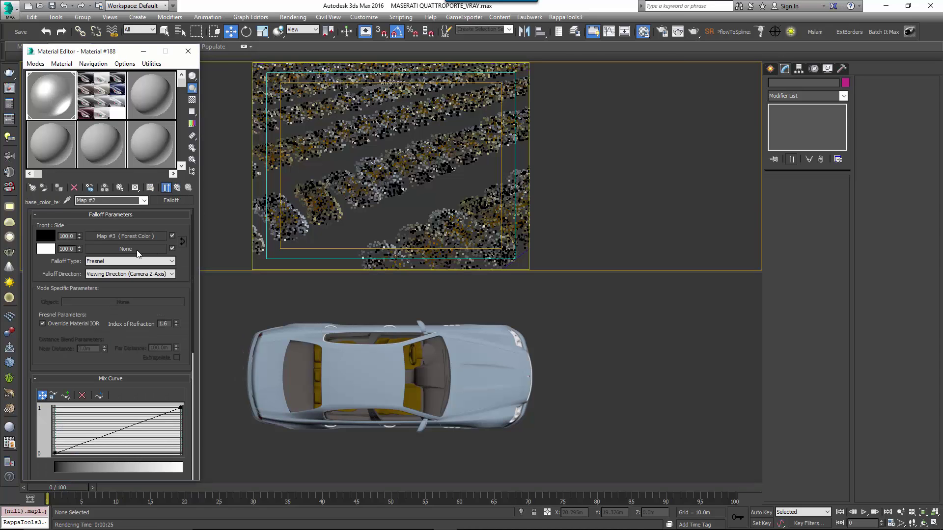
click(138, 253)
double_click(379, 216)
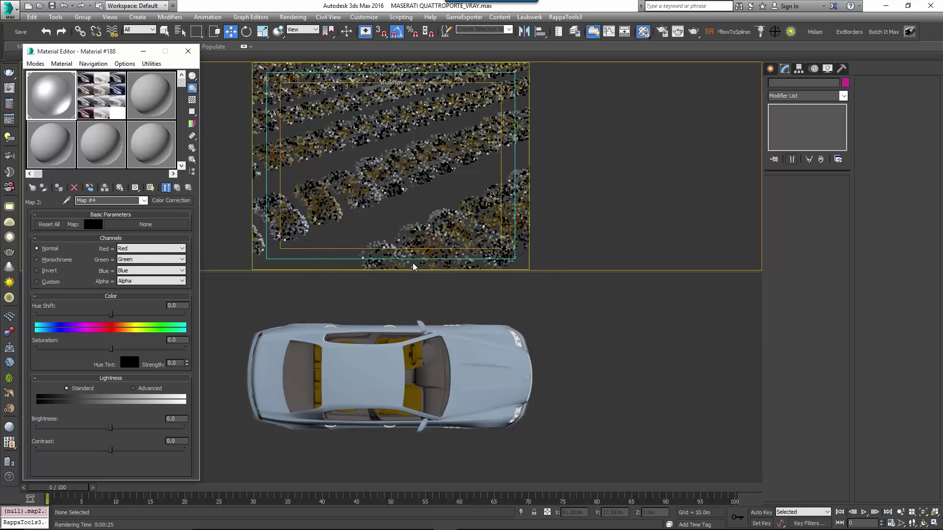
- Copy the Falloff's ForestColor map and paste it as the input map of the ColorCorrection
click(177, 188)
right_click(142, 250)
click(142, 253)
click(142, 251)
right_click(167, 224)
click(186, 245)
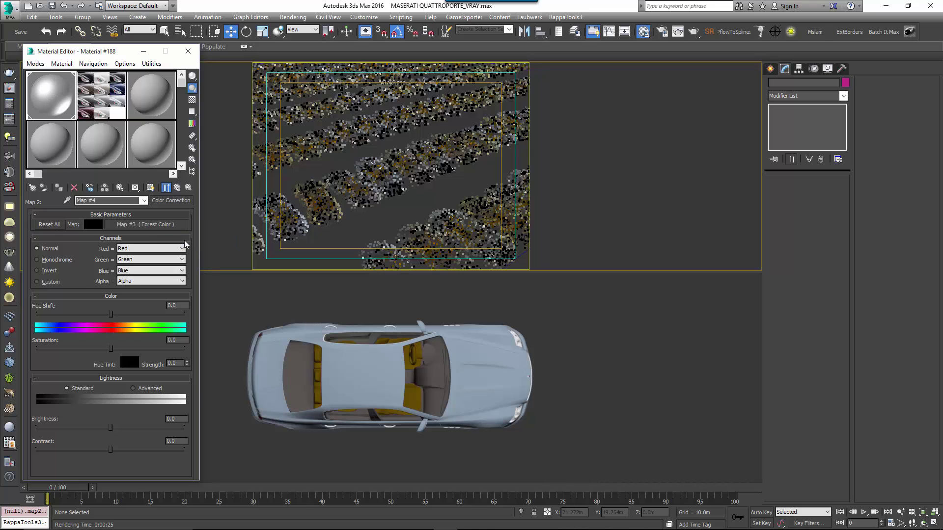
- Switch the ColorCorrection's lightness to Advanced with RGB gamma 0.8, hue shift -26.91 and saturation 26.91
click(145, 390)
double_click(103, 426)
text(0.8)
key(Return)
drag(111, 315, 100, 314)
drag(110, 347, 131, 347)
- Re-pick the repainted car as the Forest scatter's custom object, render the perspective view and close the rendered image
click(383, 194)
scroll(883, 160, down, 1)
click(897, 273)
click(393, 373)
click(694, 31)
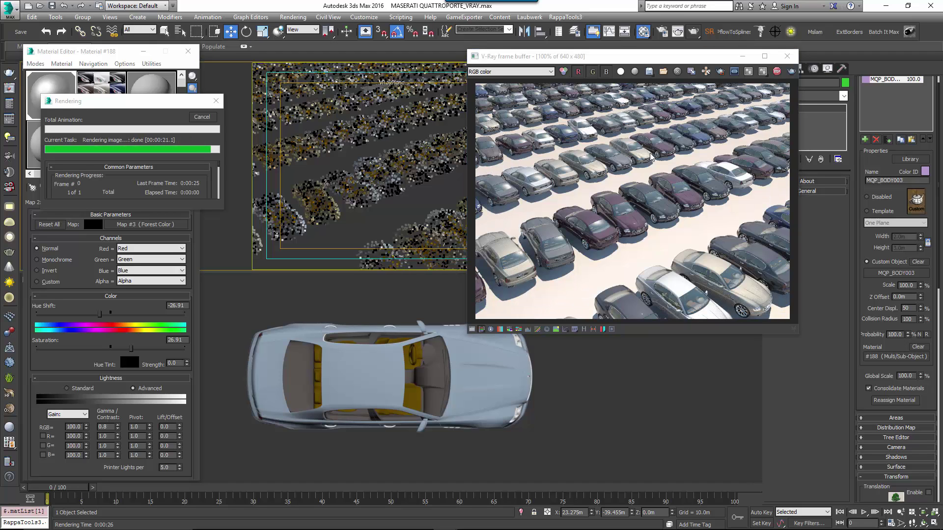
click(787, 56)
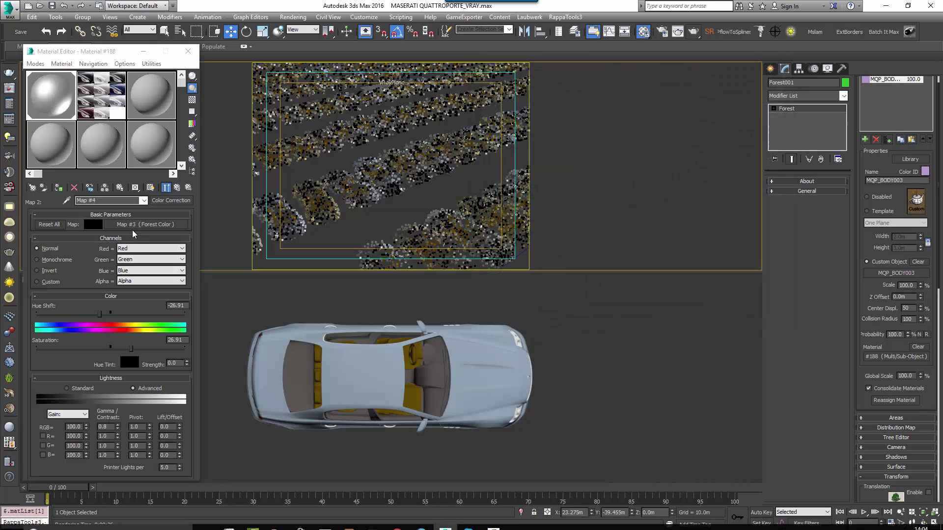
- Open the ColorCorrection's ForestColor map, override its tint with colours taken from a map, and set the blending mode to Normal
click(131, 227)
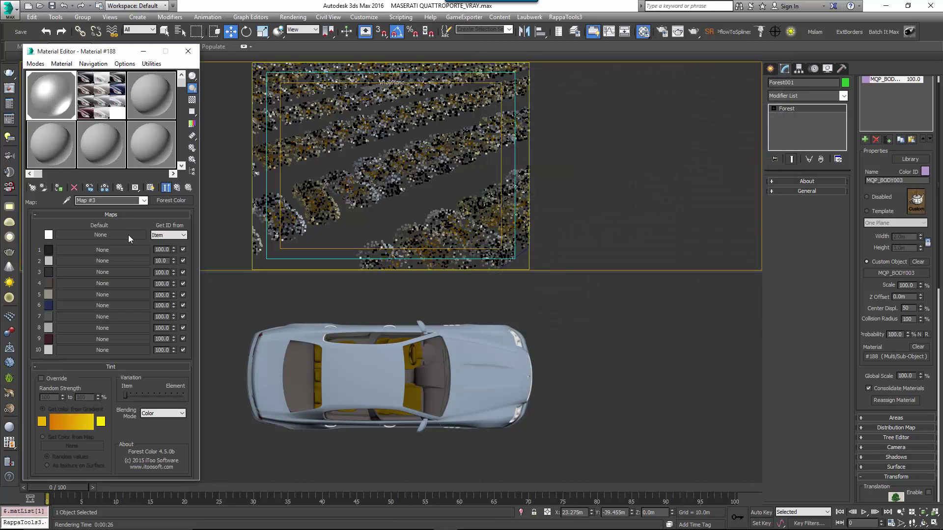
click(41, 378)
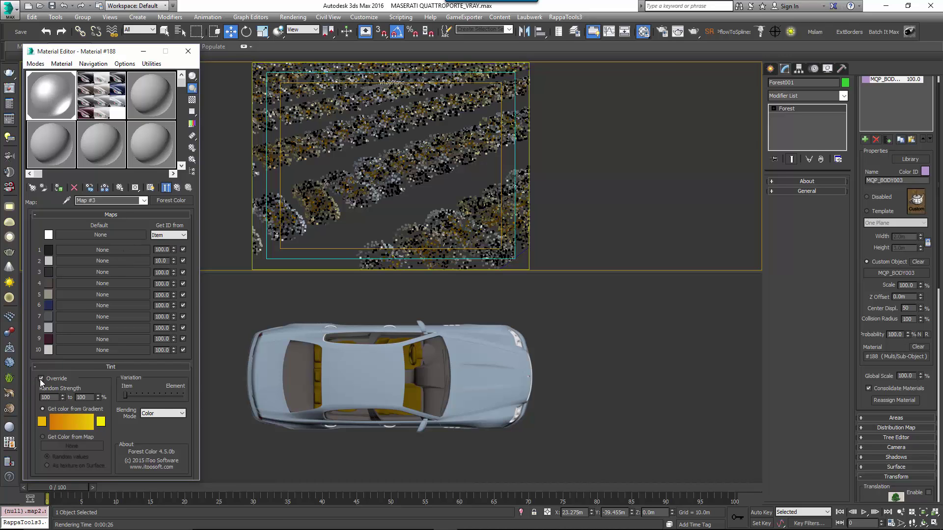
click(84, 398)
click(51, 436)
click(162, 413)
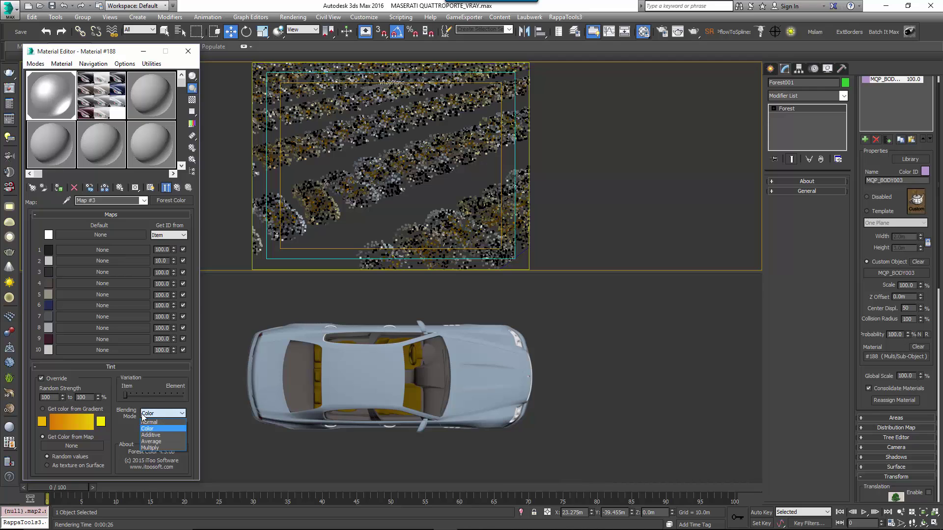
click(148, 423)
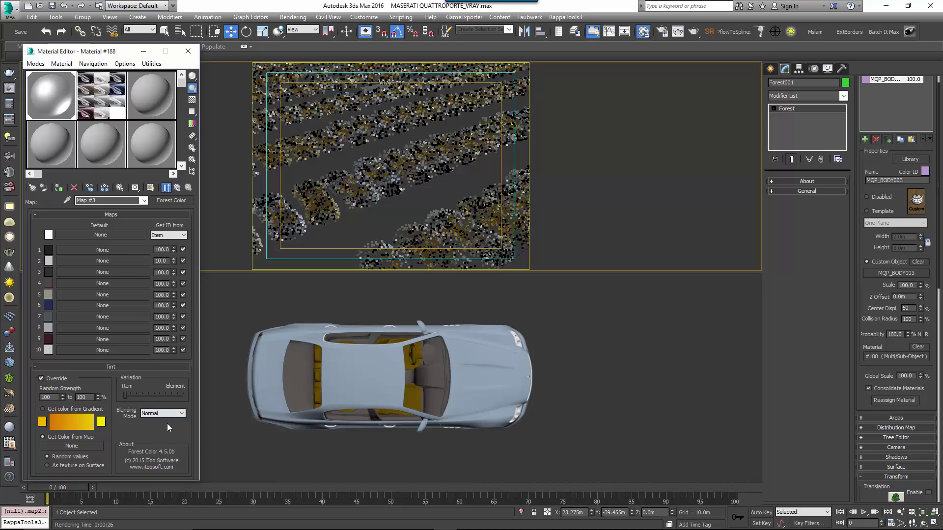
- Add a Gradient Ramp as the tint's colour map and set its interpolation to Solid
click(90, 444)
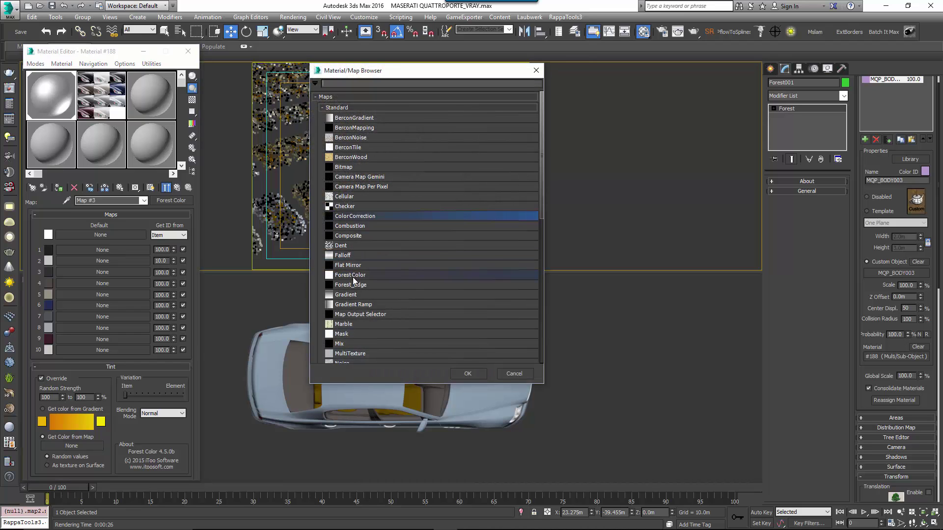
click(349, 304)
double_click(349, 303)
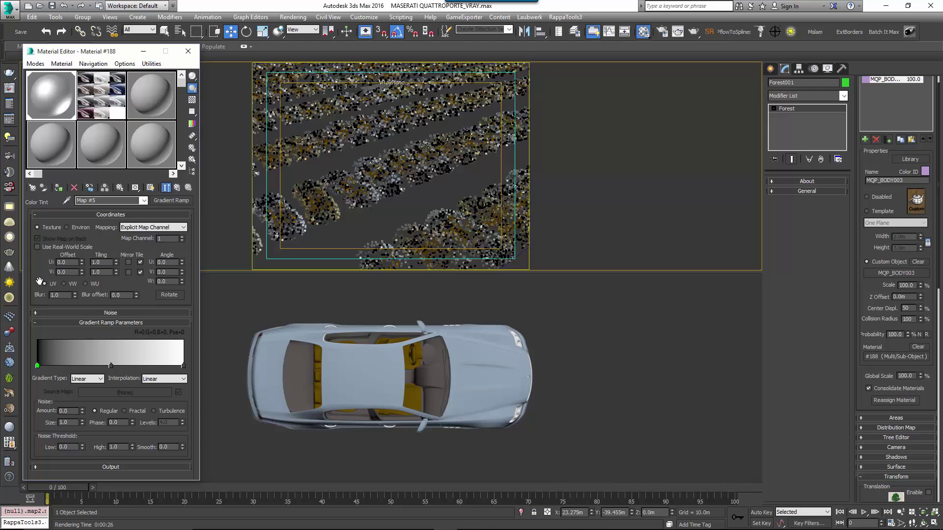
click(54, 215)
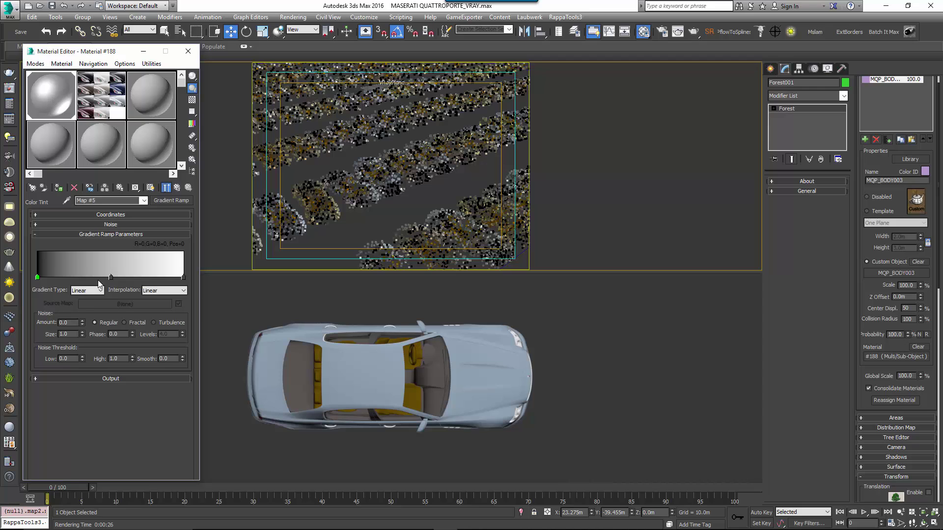
click(164, 289)
click(148, 332)
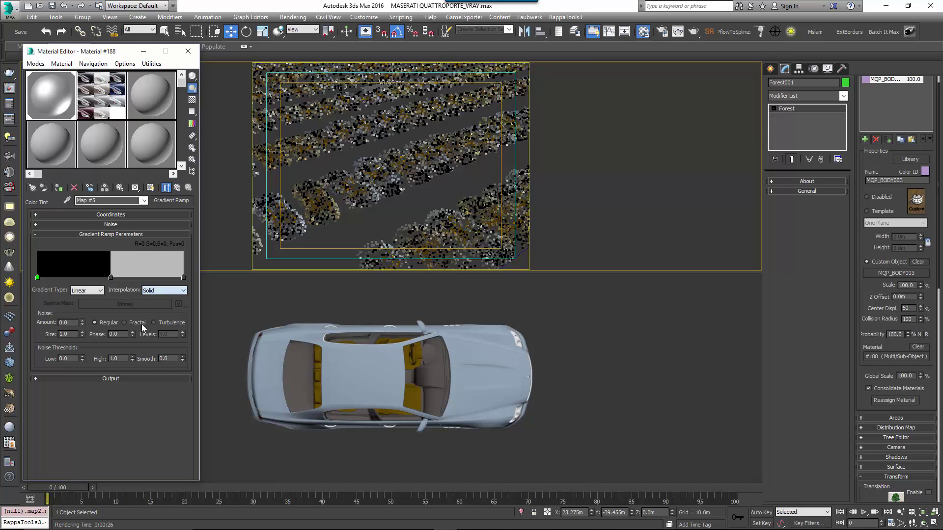
- Define the ramp's first colour bands: orange at the start, a narrow grey band, and a red flag at position 18
double_click(37, 278)
drag(597, 116, 597, 74)
click(760, 125)
drag(110, 278, 53, 278)
double_click(63, 278)
click(598, 45)
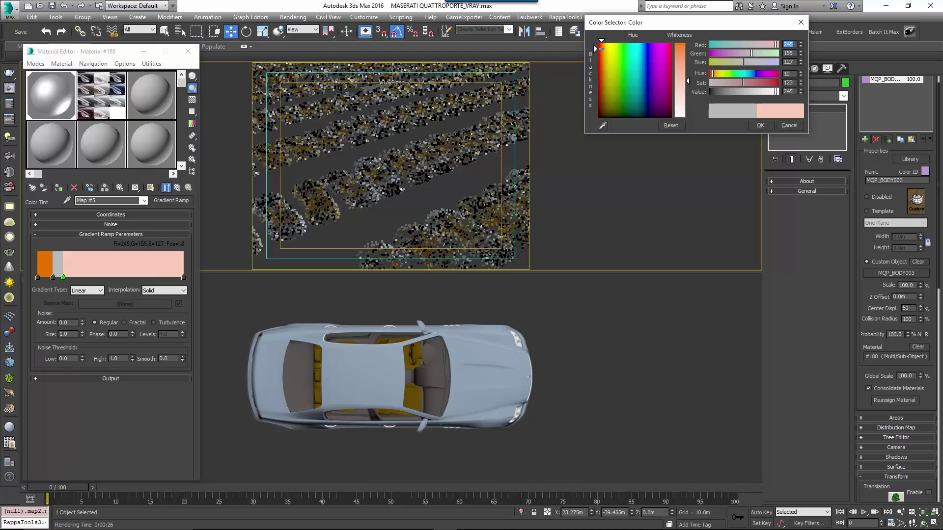
drag(722, 83, 765, 98)
click(760, 125)
- Add a yellow band after the red one and several more differently coloured flags along the rest of the ramp
double_click(75, 277)
click(610, 49)
click(761, 125)
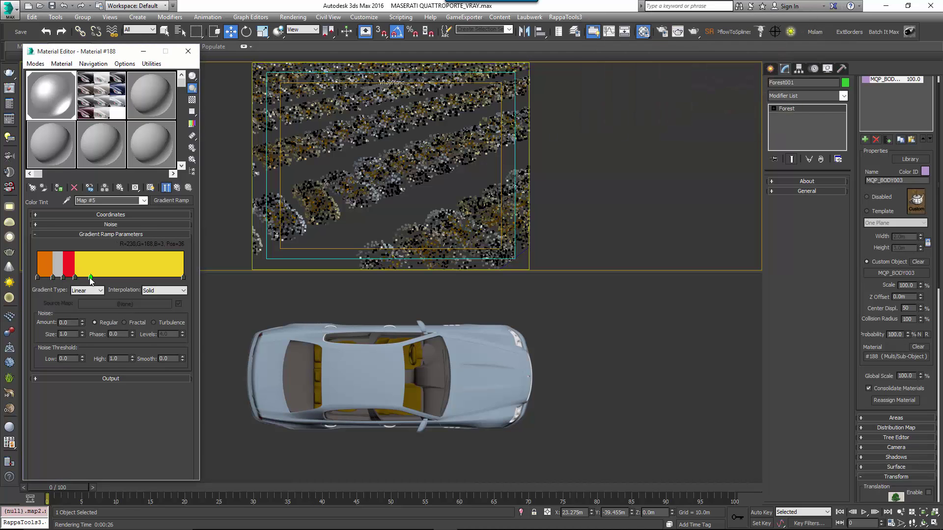
double_click(91, 277)
click(623, 55)
click(760, 125)
double_click(108, 277)
click(639, 98)
click(760, 125)
double_click(125, 278)
click(610, 85)
double_click(145, 277)
click(740, 82)
click(738, 73)
click(759, 125)
double_click(158, 278)
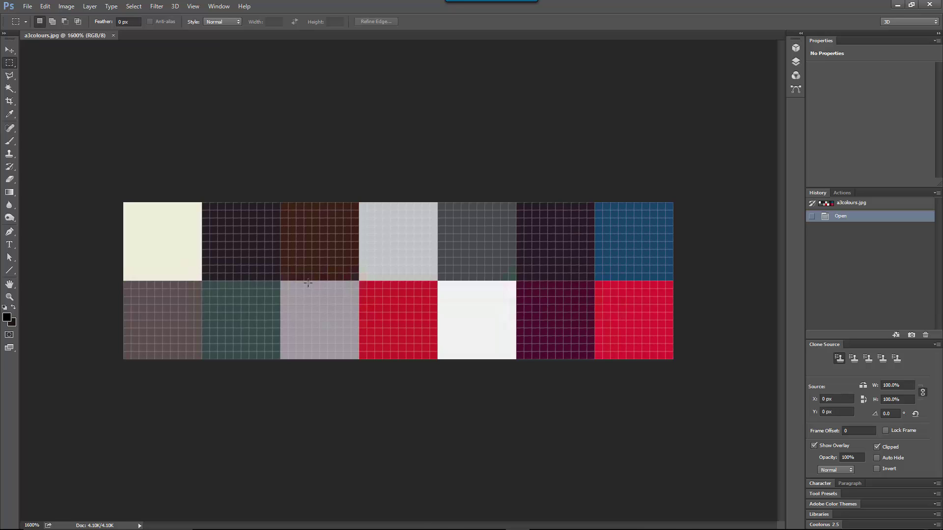
- Switch back to 3ds Max, load a3colours.jpg as the ForestColor tint's bitmap and return to the parent map
key(alt+Tab)
click(909, 408)
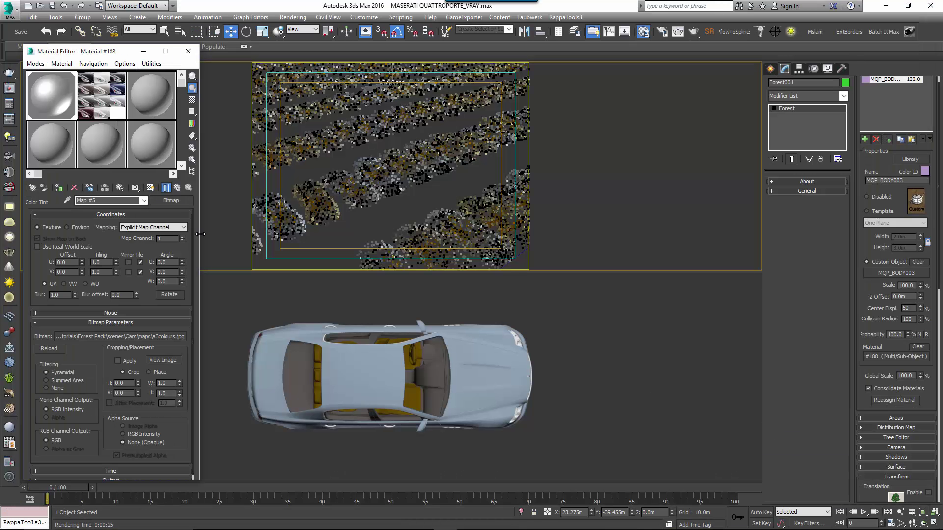
click(177, 188)
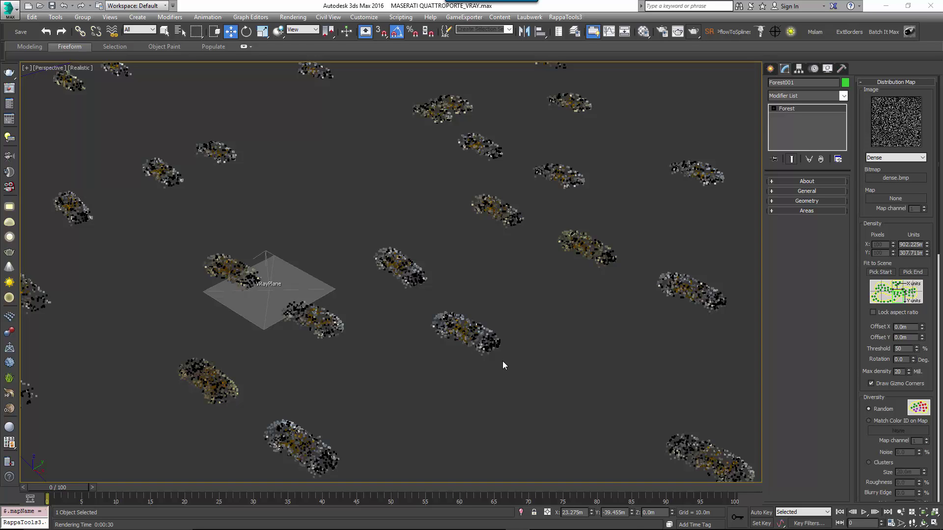
- Try the Spread 2 and Groups 1 presets as the Forest's distribution map
click(909, 159)
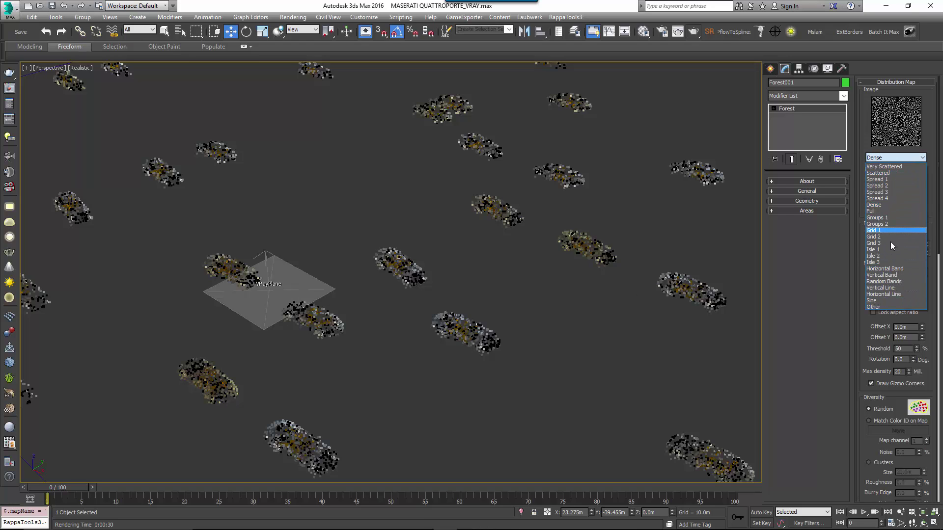
click(881, 186)
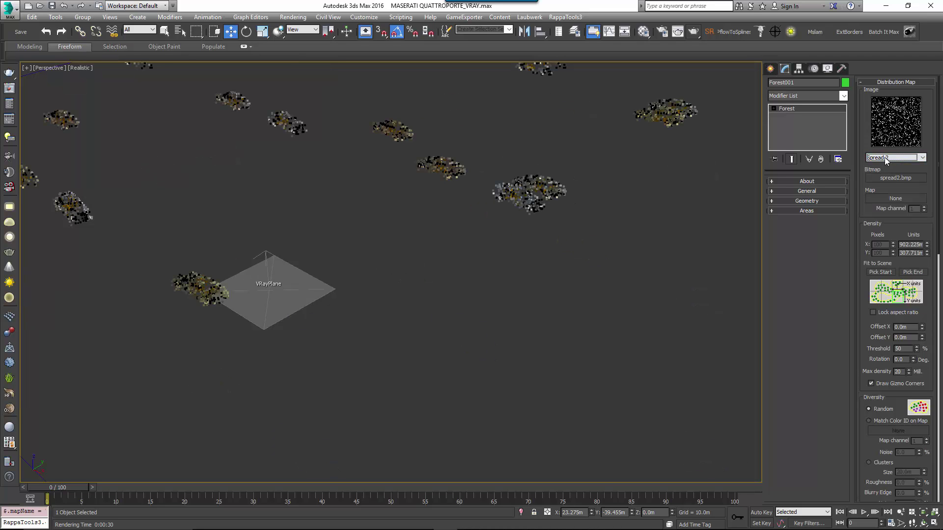
click(886, 158)
click(886, 229)
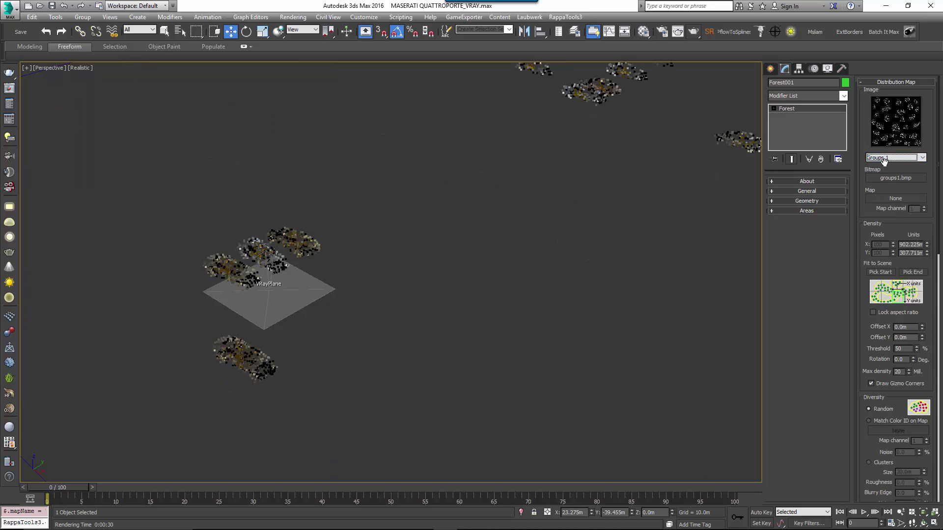
- Preview full.bmp among the supplied distribution images and leave the browser without loading it
click(907, 179)
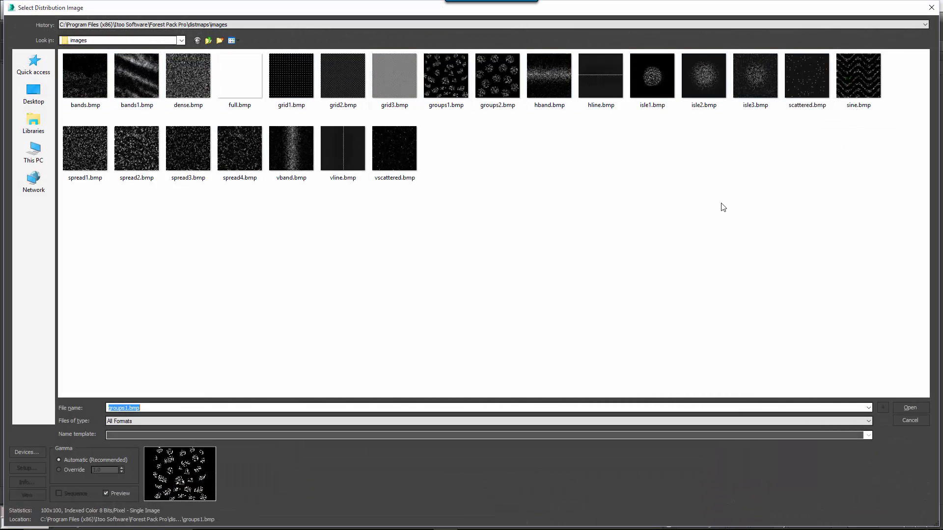
click(257, 90)
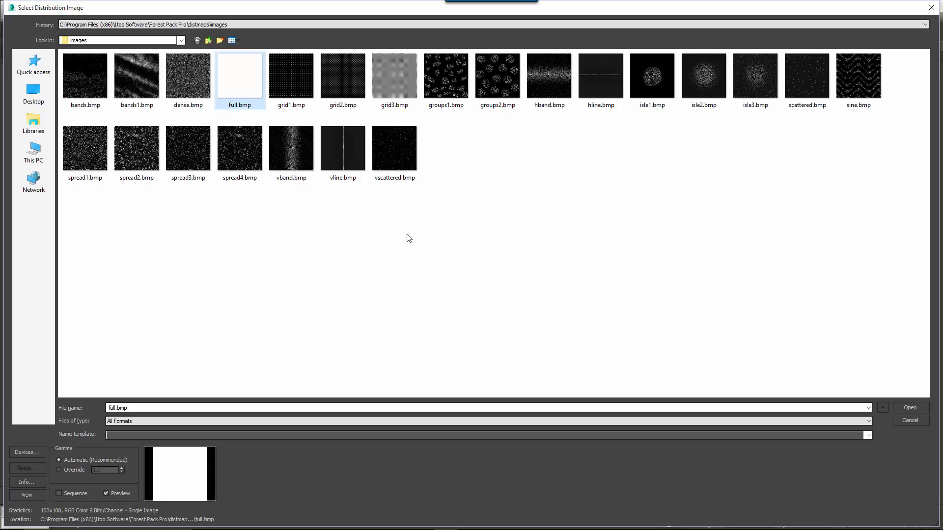
click(919, 420)
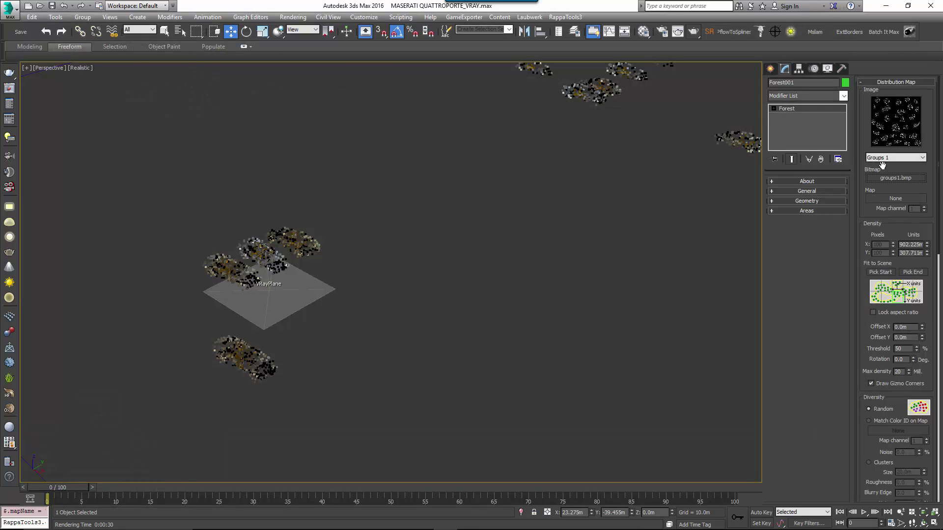
- Compare the Full and Grid 3 distribution maps and set the distribution back to Full
click(883, 158)
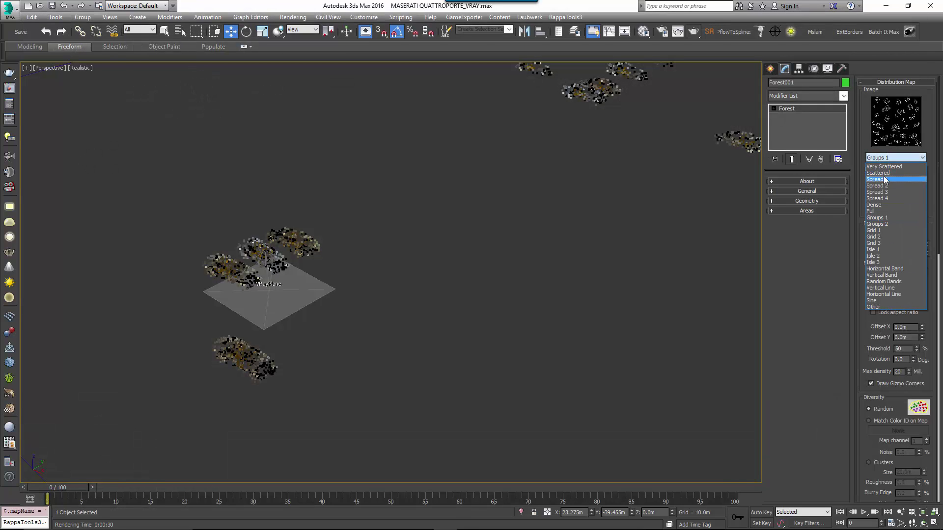
click(884, 172)
click(883, 158)
click(879, 210)
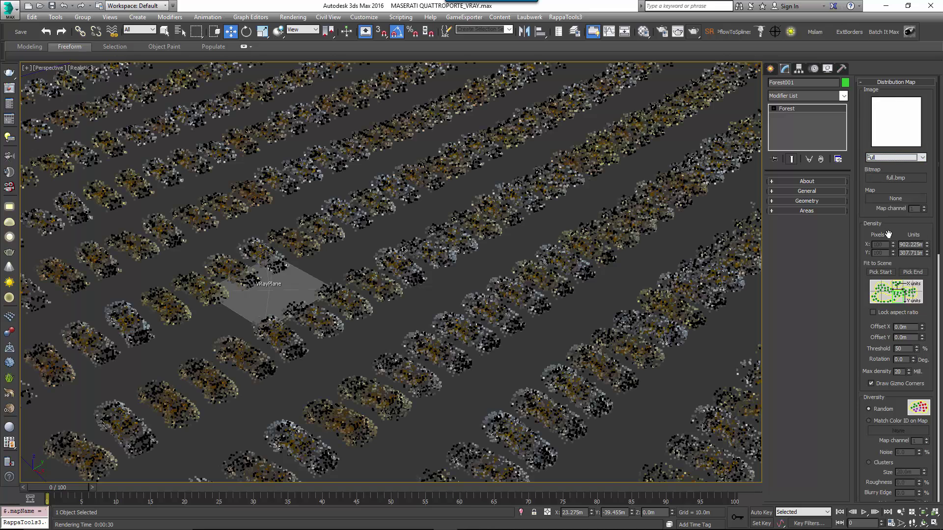
click(891, 157)
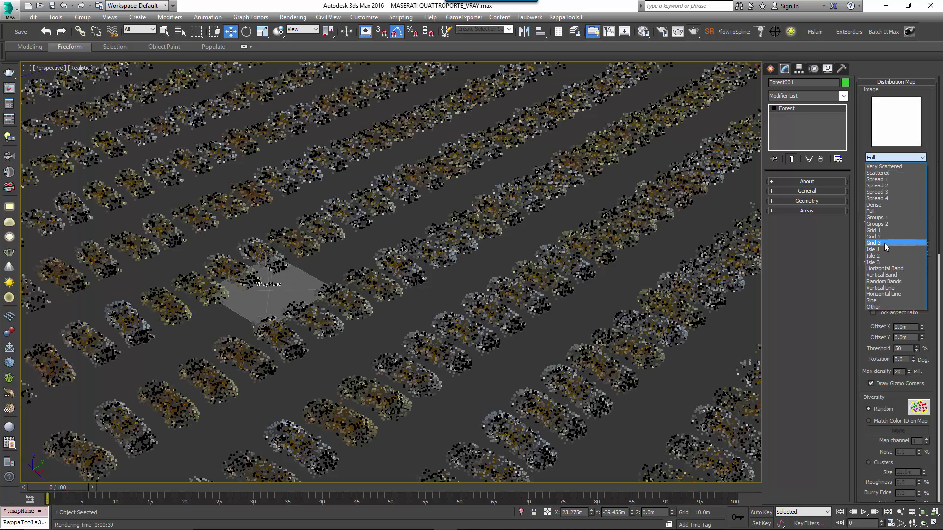
click(884, 243)
click(881, 158)
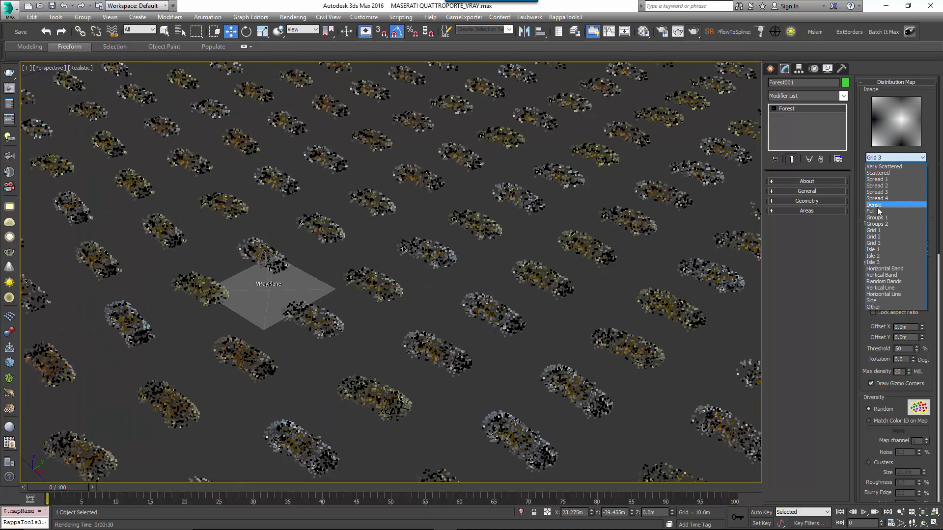
click(878, 212)
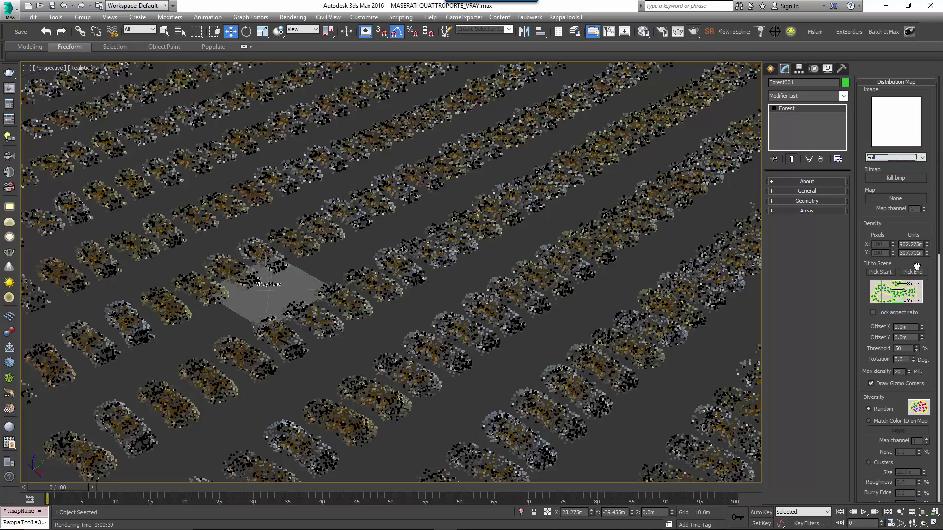
- Set the distribution density to about 839 × 298 m, render the perspective view and close the rendered image
drag(927, 244, 930, 253)
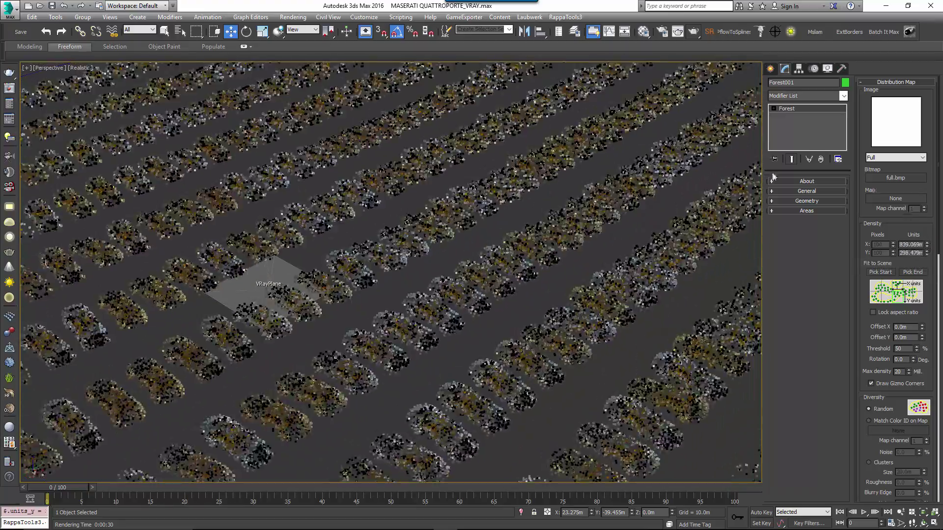
key(shift+q)
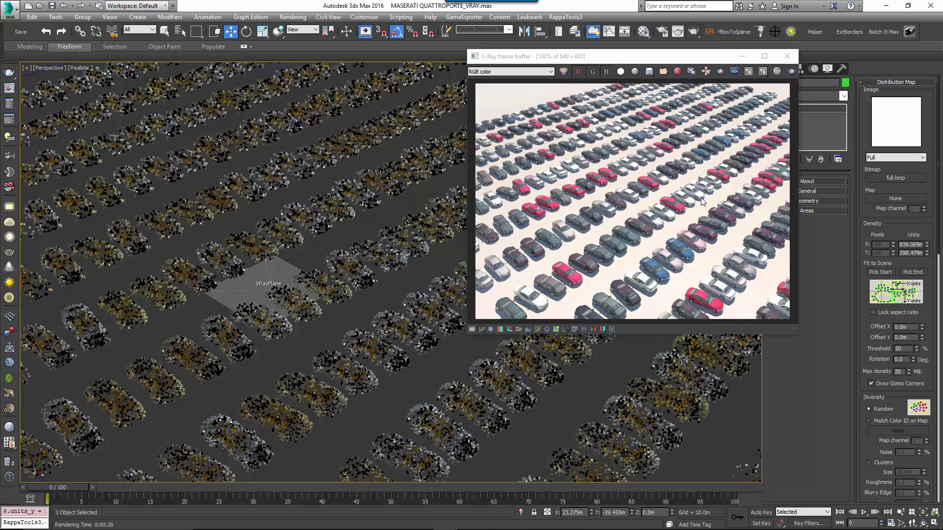
click(787, 55)
- Try the Vertical Line distribution map with an X density of 3.0 m
click(922, 157)
click(893, 287)
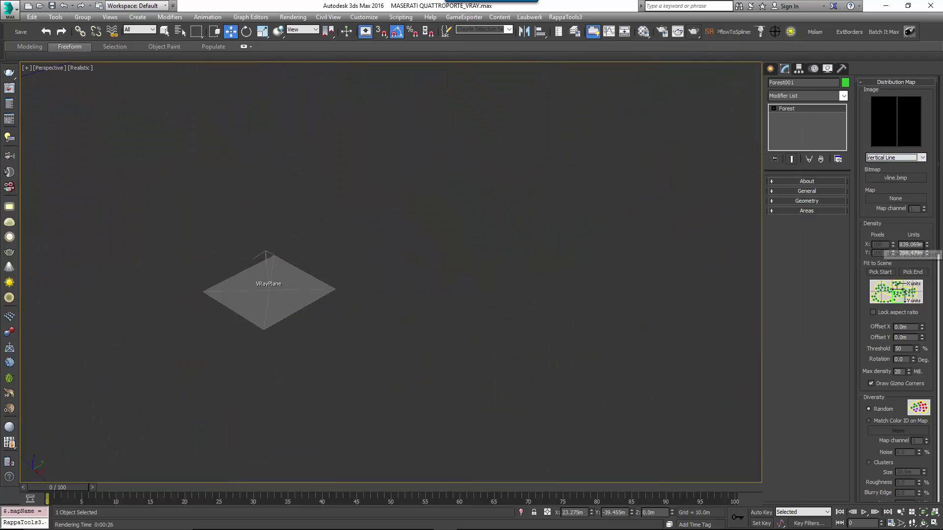
double_click(918, 244)
text(0)
key(Return)
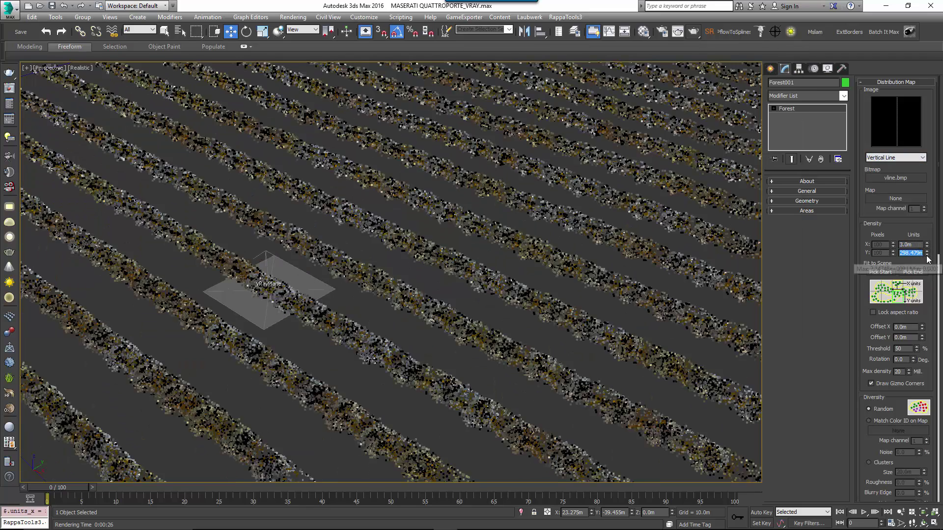
- Try the Grid 1 distribution at a density of about 154 × 122 m and Grid 3 at about 829 × 131 m
drag(928, 262, 925, 240)
click(895, 157)
click(873, 279)
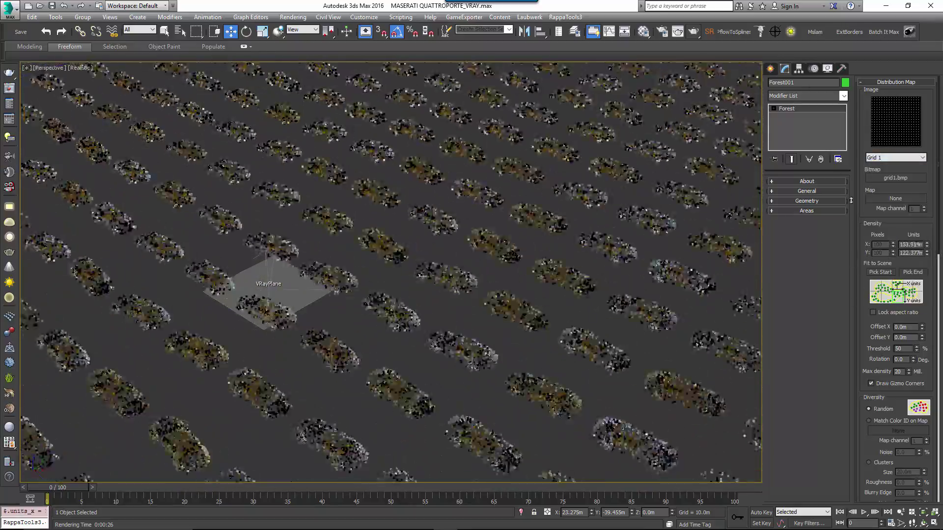
click(922, 157)
click(895, 240)
mouse_move(927, 244)
mouse_down()
mouse_move(926, 236)
mouse_move(927, 252)
mouse_up()
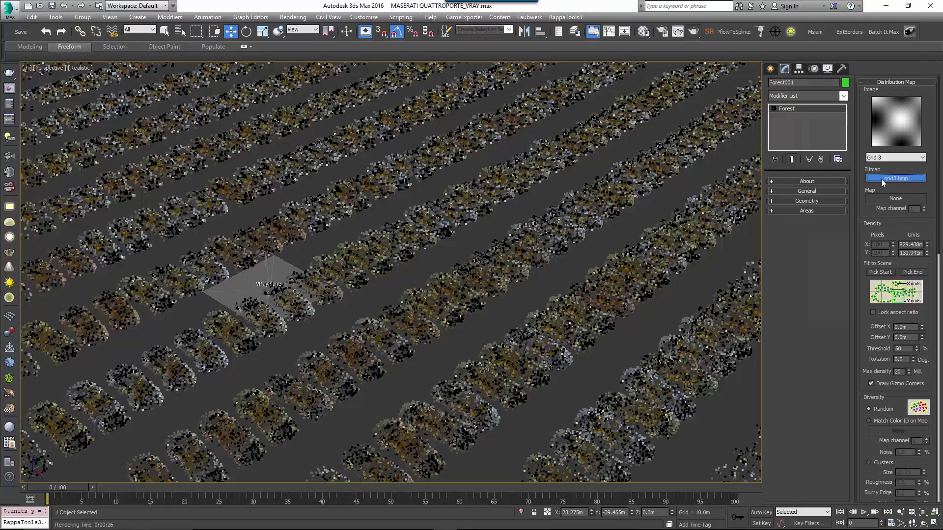
- Load carMap.bmp as the custom distribution bitmap, set its density to about 101 × 65 m and render the view
click(896, 178)
double_click(364, 137)
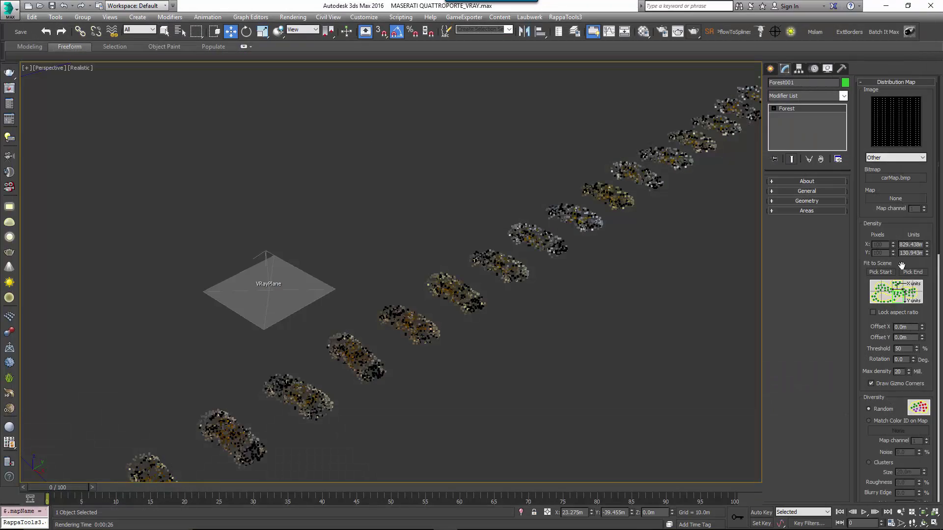
drag(926, 244, 927, 277)
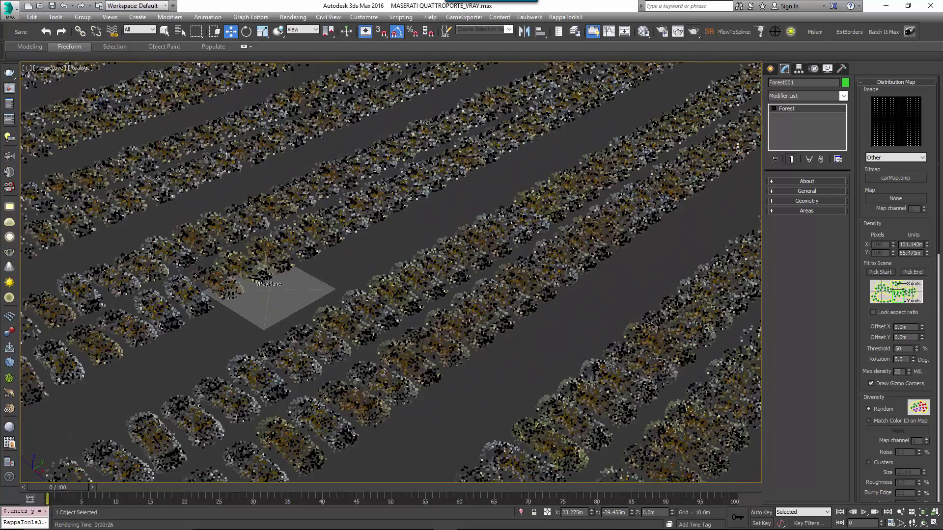
click(927, 244)
key(shift+q)
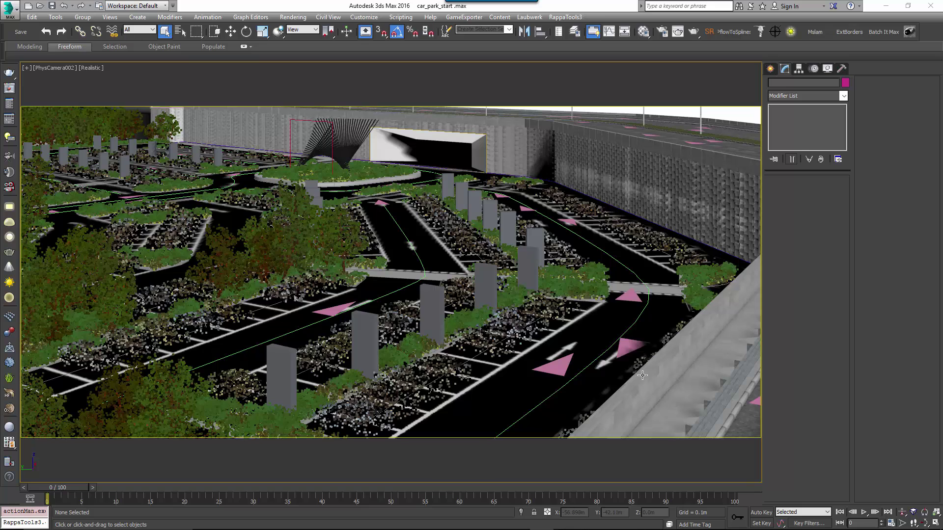
- Switch to the top view and merge the Maserati model from the scenes\Cars folder into the scene
key(t)
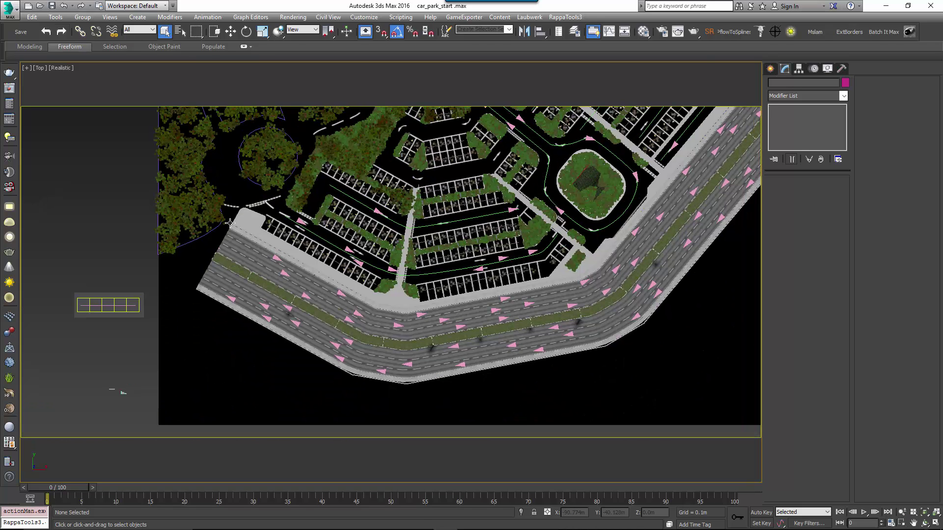
click(9, 7)
click(129, 79)
click(226, 23)
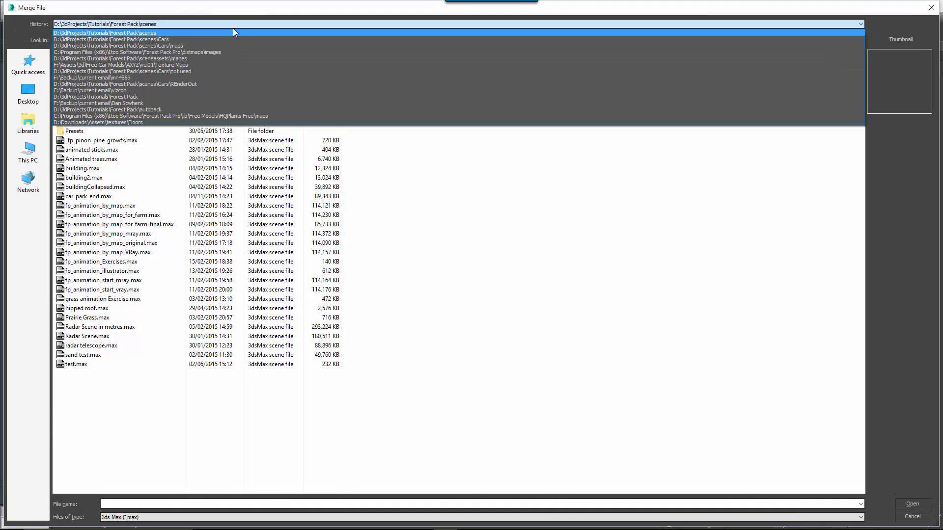
click(226, 39)
click(124, 112)
click(913, 505)
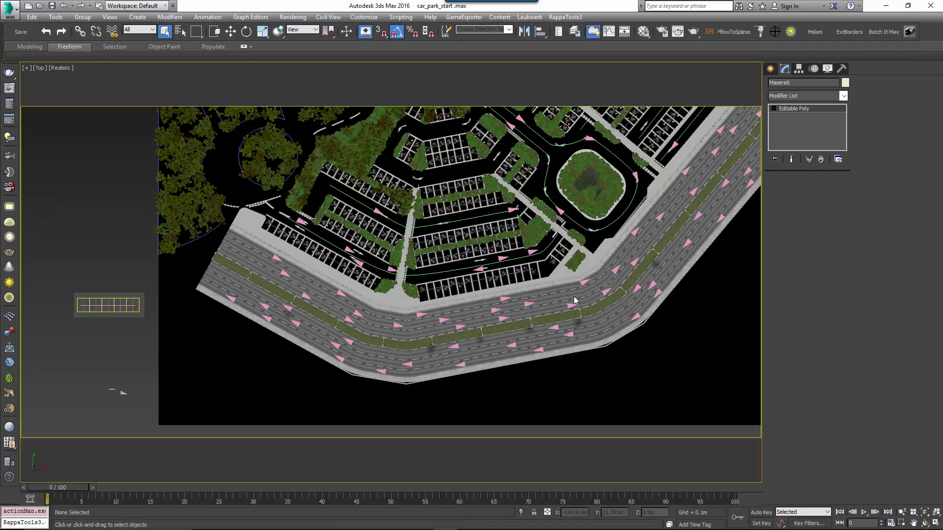
- Delete the existing centre line running through the sample row of parking bays
click(133, 315)
scroll(137, 316, up, 5)
middle_drag(74, 206, 176, 264)
scroll(162, 245, down, 2)
key(Delete)
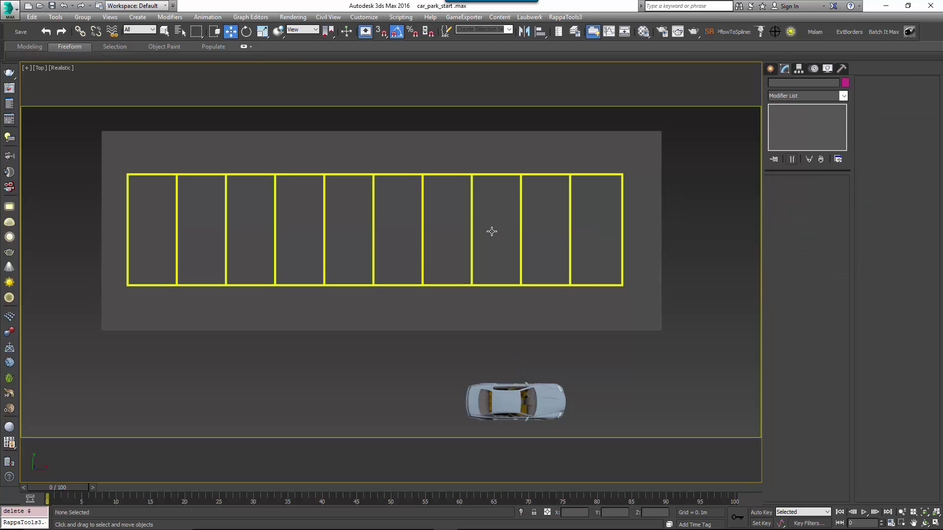
- Draw a straight two-point line through the sample row, from the centre of the first bay to the centre of the last
middle_drag(478, 250, 481, 249)
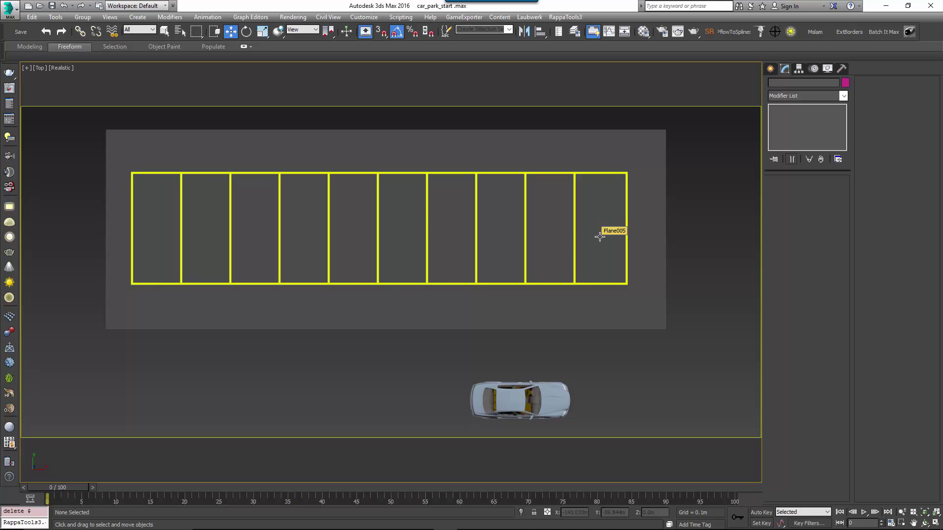
middle_drag(600, 236, 605, 236)
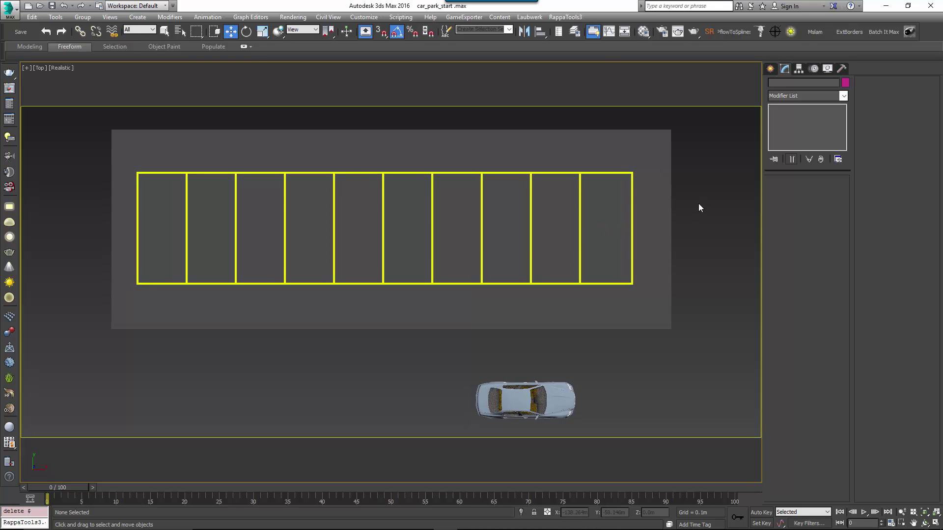
click(770, 72)
click(785, 84)
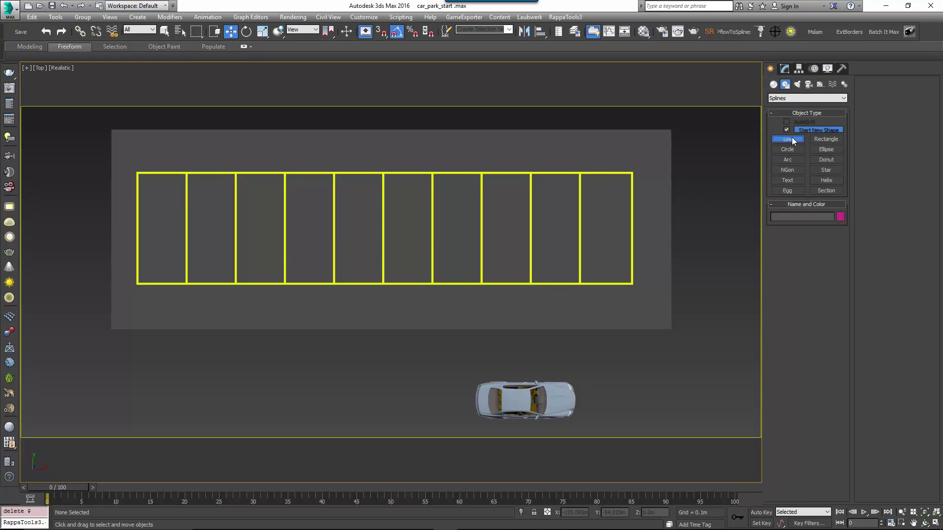
click(787, 140)
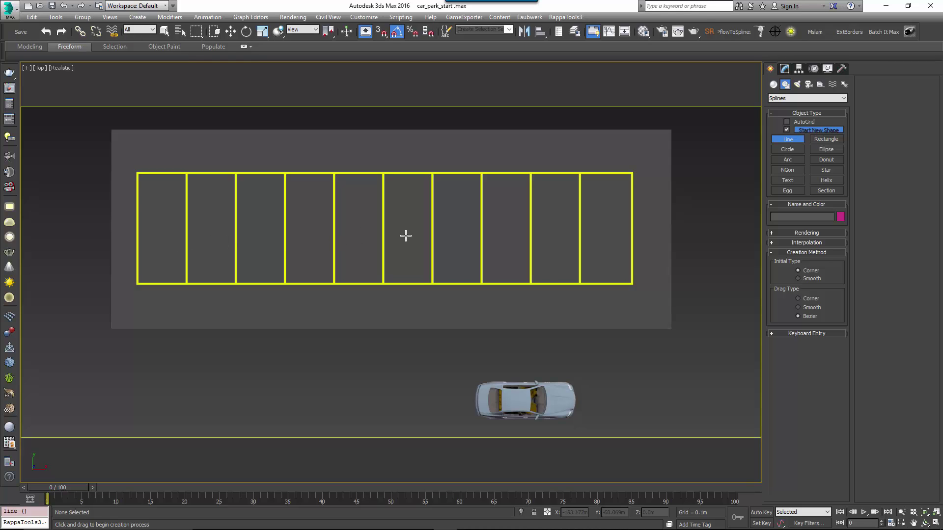
click(161, 228)
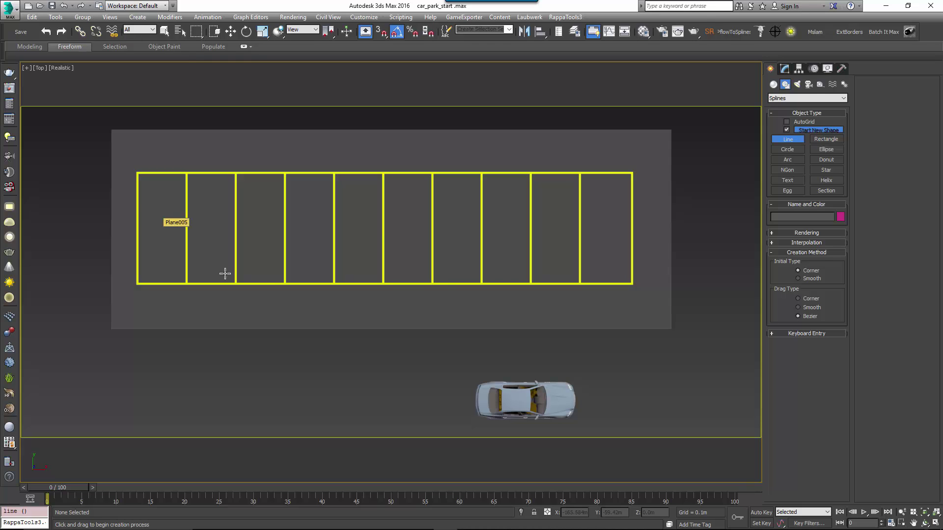
click(606, 228)
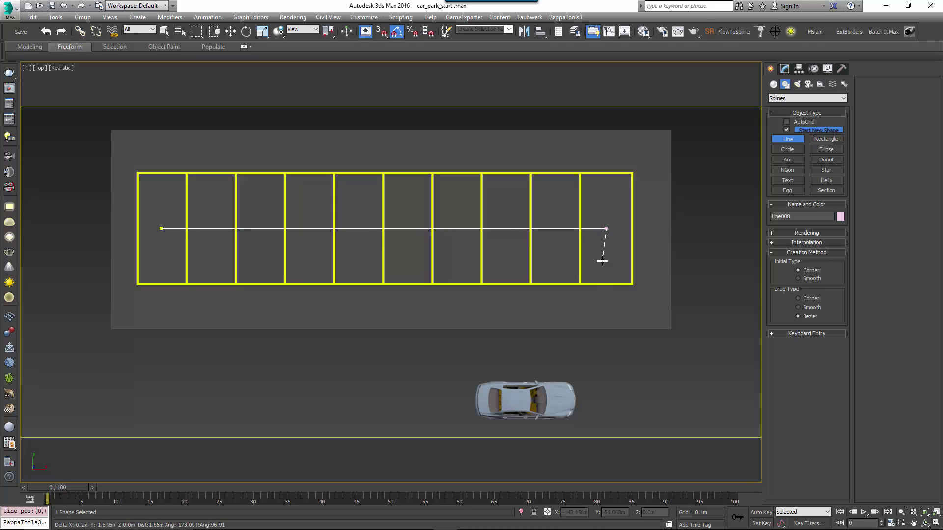
right_click(604, 263)
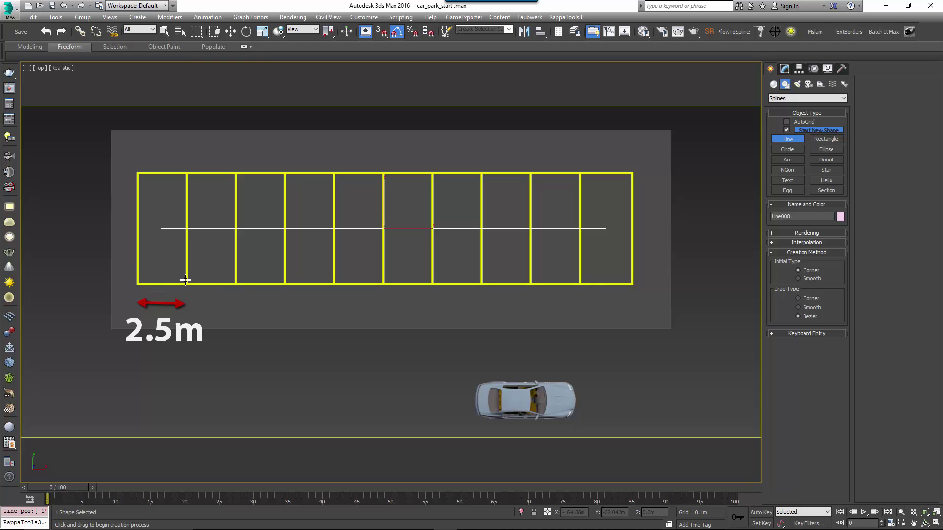
- Create a Forest Pro object on the new line and bring up its parameters for editing
click(774, 84)
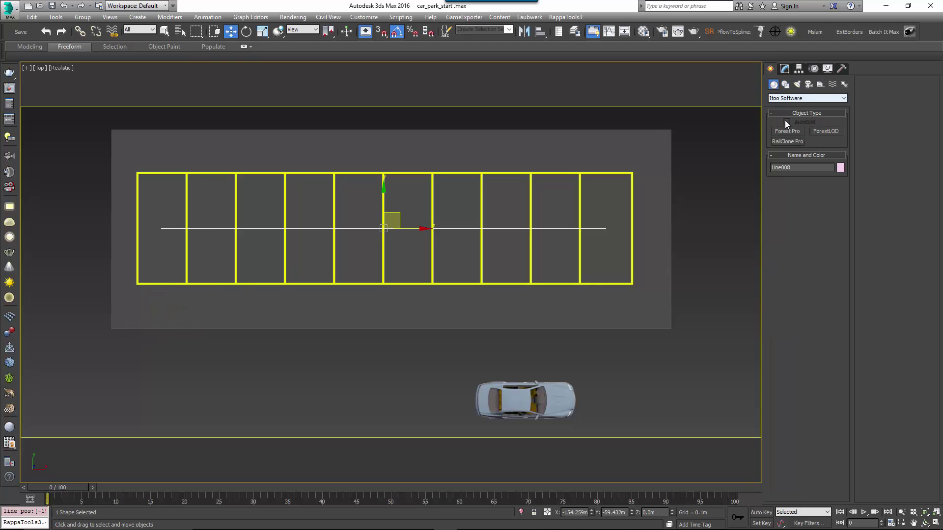
click(785, 130)
click(558, 228)
click(785, 69)
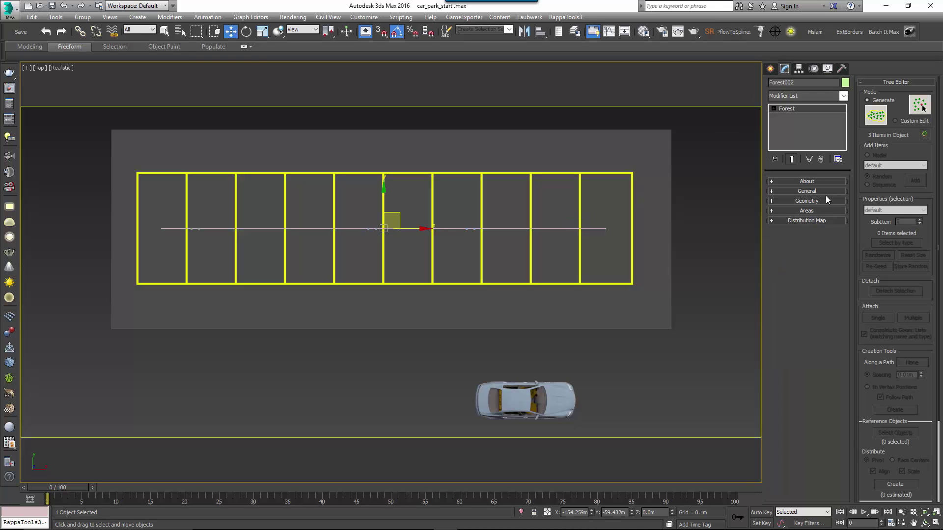
- Assign the Maserati as the forest's custom object and import all ten car models from the AXYZ Cars library
click(824, 201)
click(879, 276)
click(886, 287)
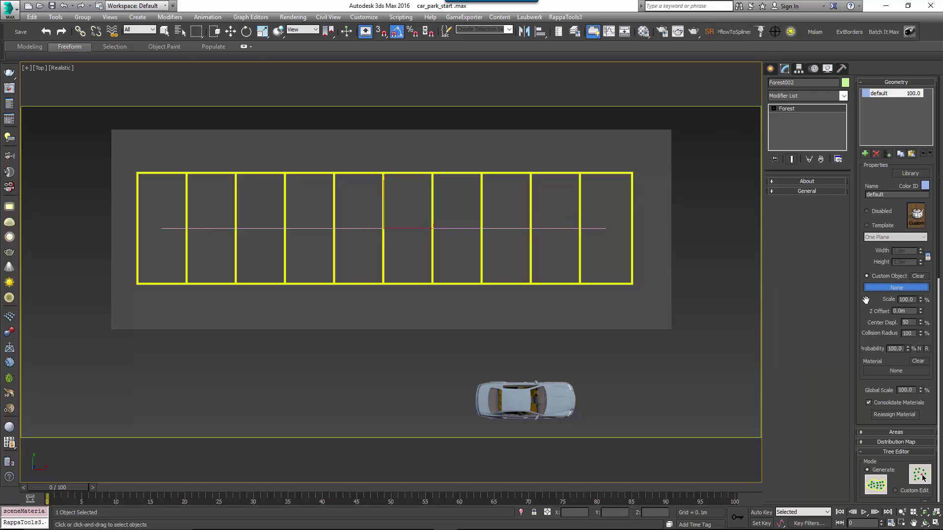
click(545, 392)
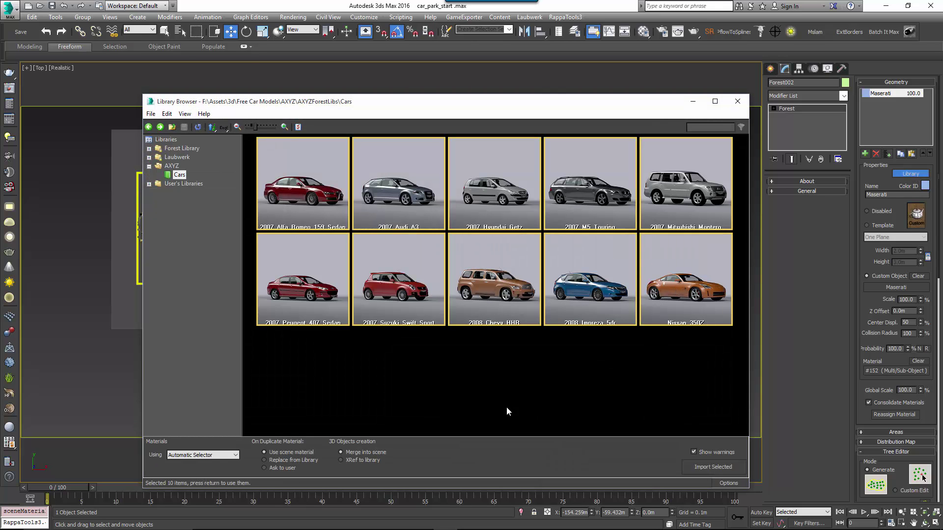
click(707, 467)
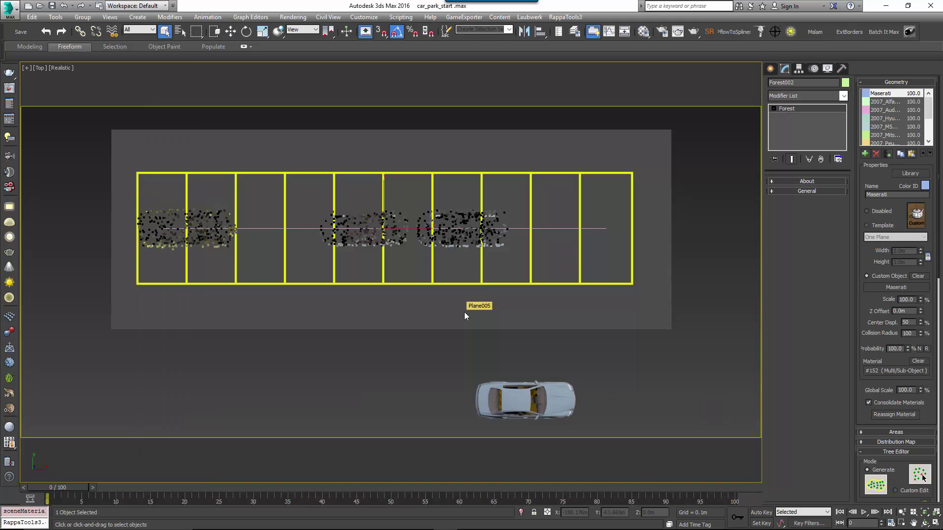
- Switch the forest to Custom Edit mode and assign the line through the bays as the creation path
click(885, 83)
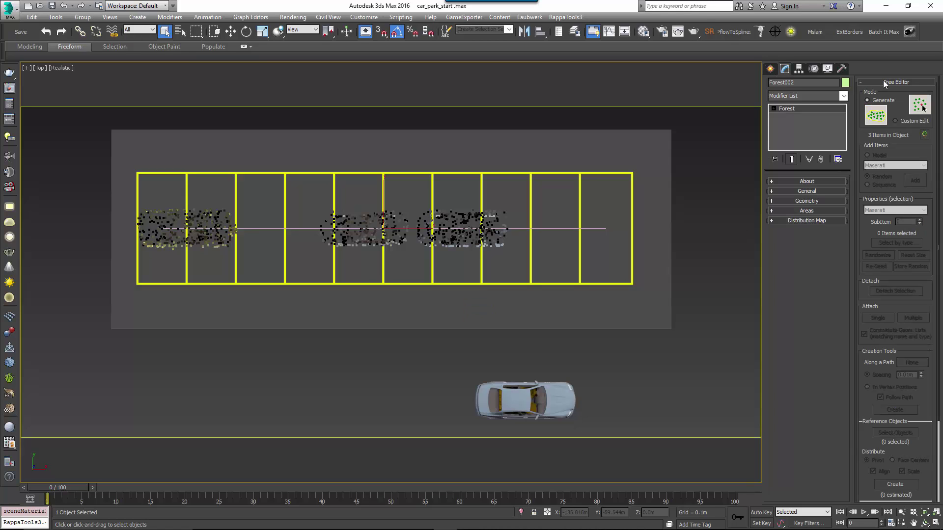
click(897, 120)
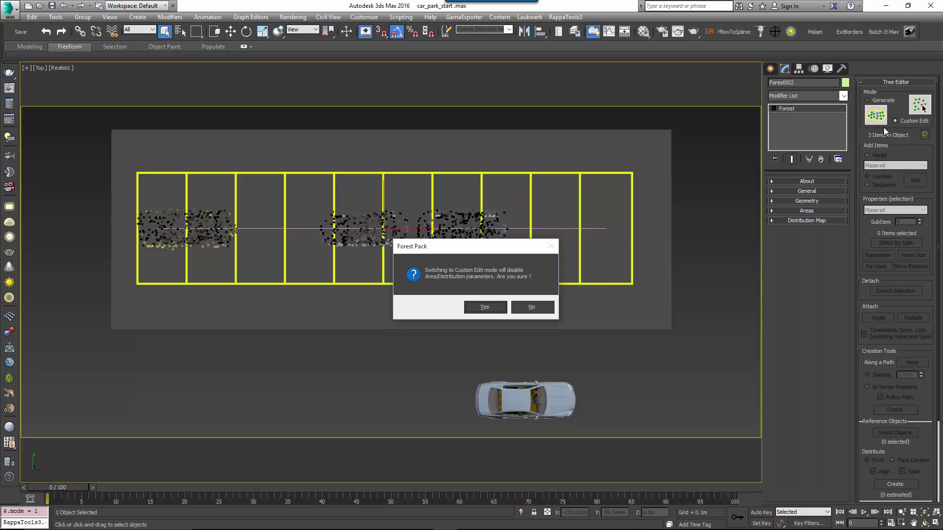
click(479, 308)
drag(865, 279, 875, 168)
click(902, 266)
click(541, 228)
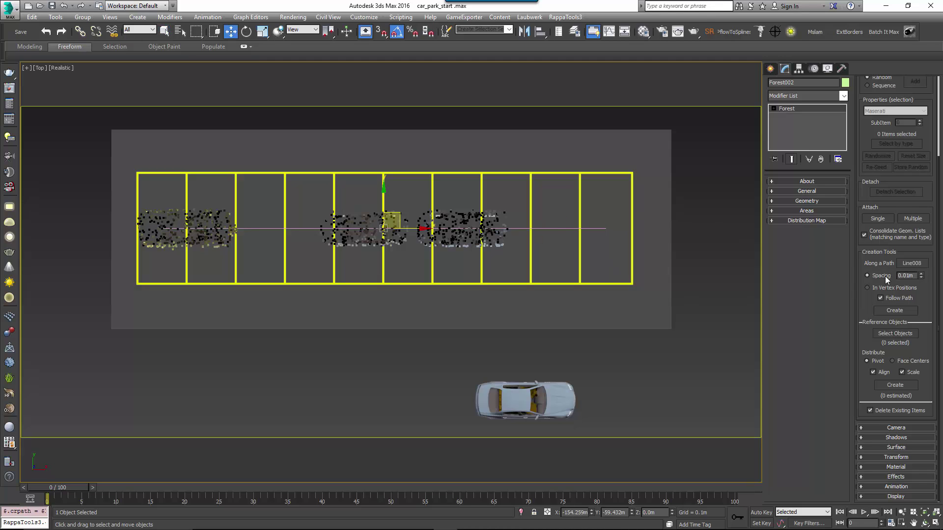
- Set the path spacing to 2.5 m with Follow Path enabled and create the cars along the path
double_click(905, 276)
text(2.5)
key(Return)
click(879, 297)
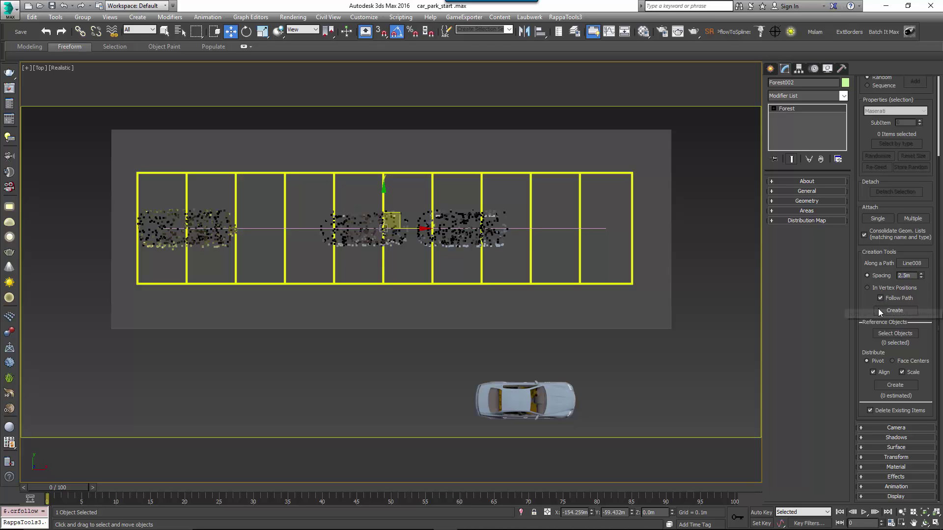
click(887, 311)
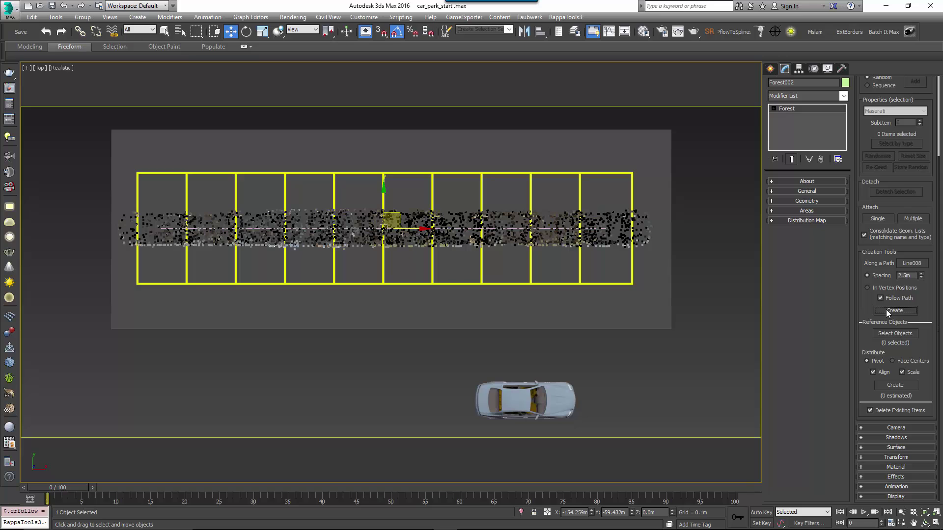
- Enable random rotation for the cars, with X and Y at 0 and Z ranging from 85 to 95
scroll(864, 248, up, 4)
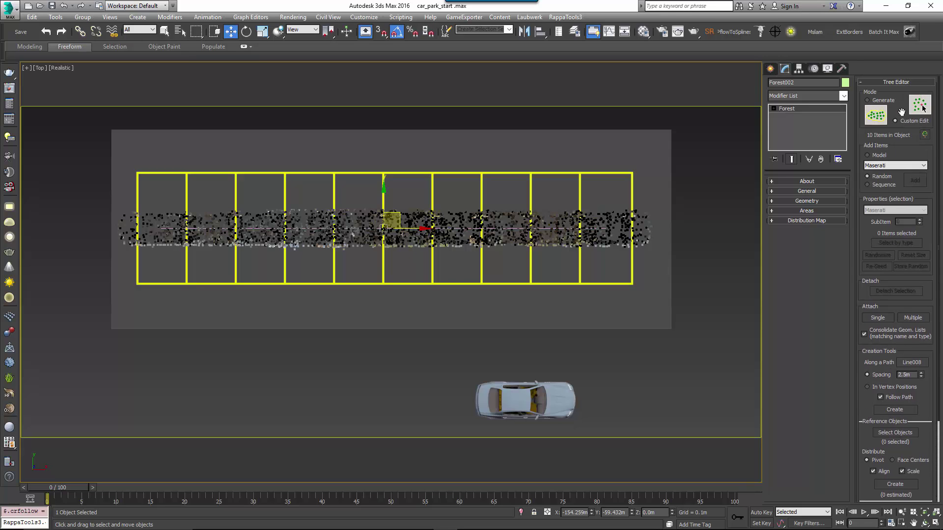
click(906, 83)
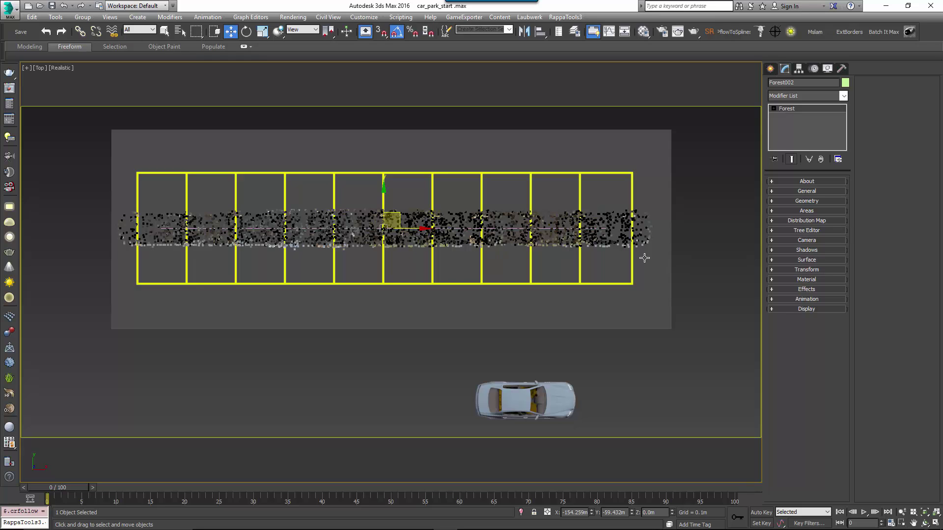
click(799, 272)
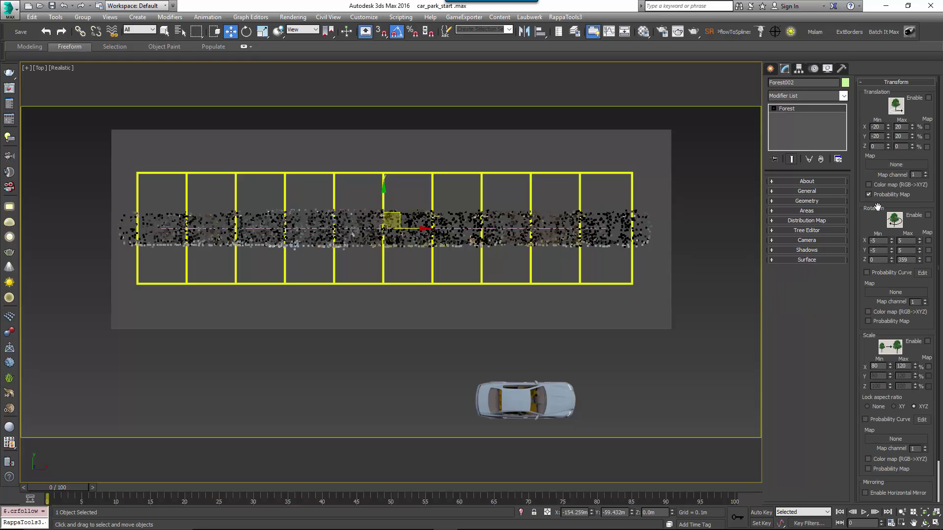
scroll(860, 173, down, 3)
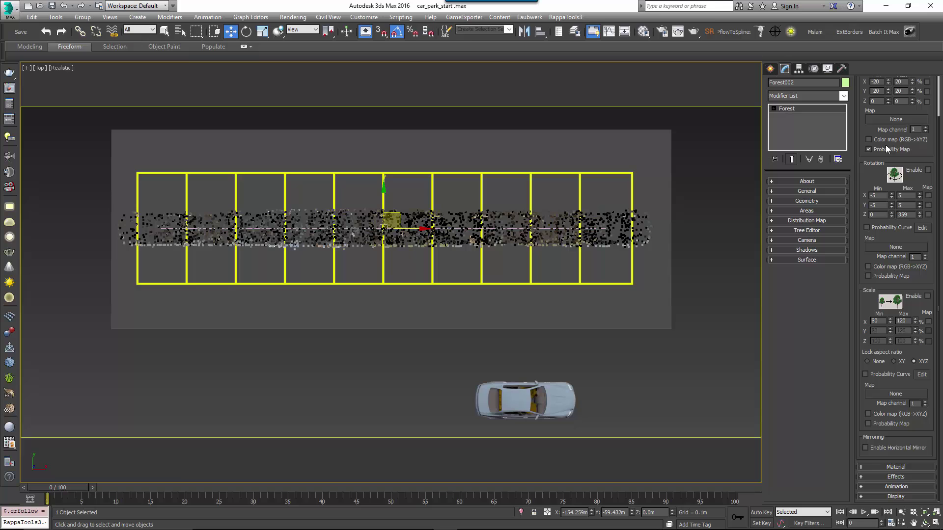
click(928, 170)
right_click(919, 197)
right_click(919, 206)
right_click(891, 206)
right_click(891, 196)
double_click(884, 215)
text(85)
key(Tab)
text(95)
key(Return)
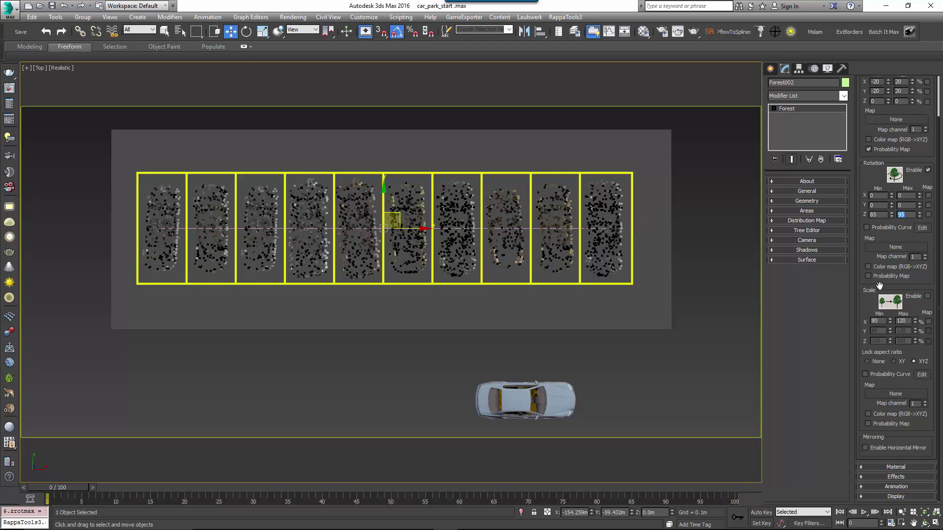
- Render the top view, enable horizontal mirroring of the cars and close the rendered image
click(866, 252)
key(shift+q)
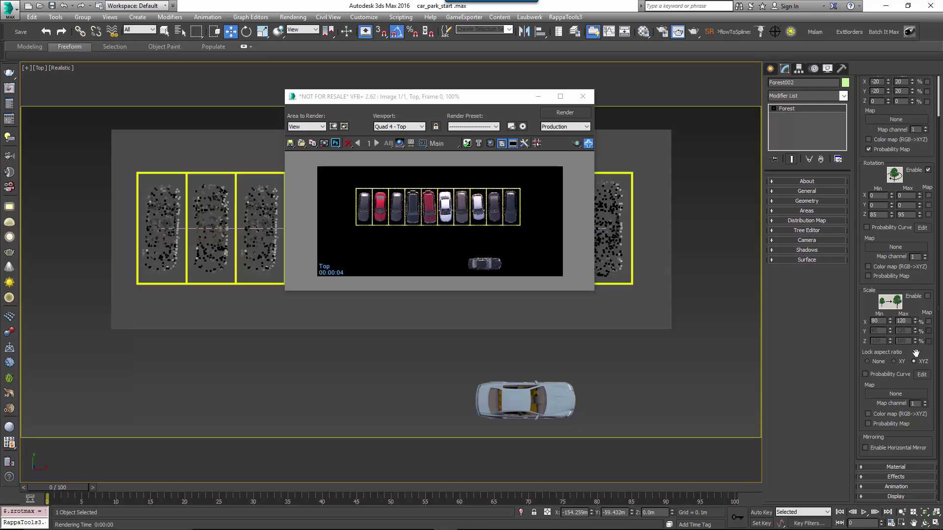
click(879, 449)
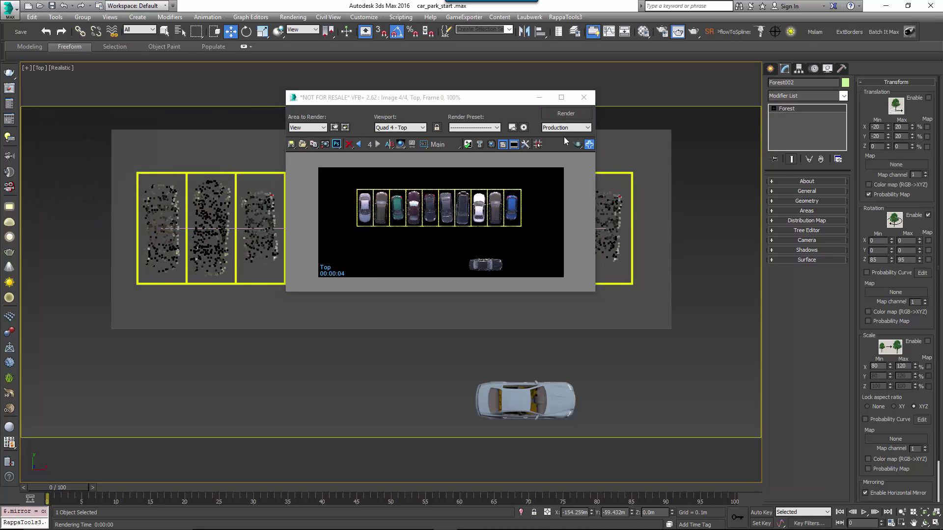
click(584, 97)
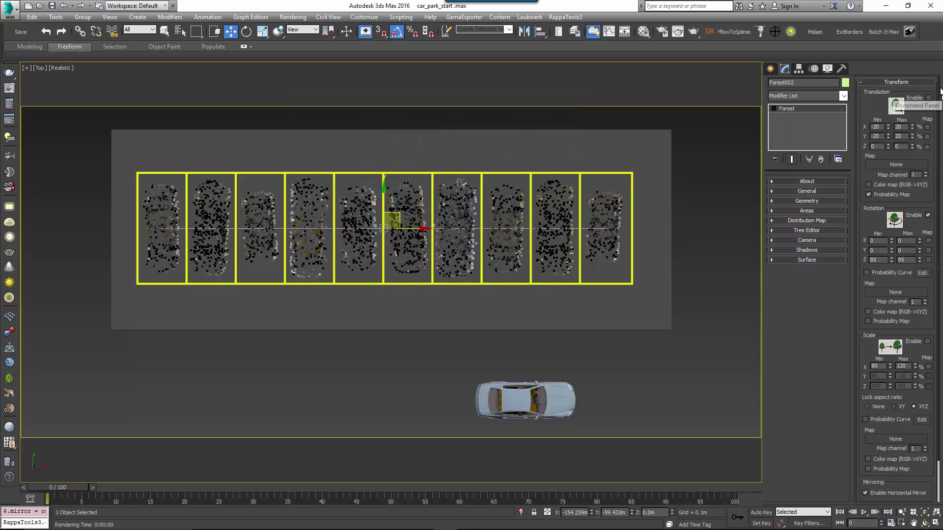
- Enable random translation for the cars, ranging from -5 to 5% in both X and Y
click(928, 97)
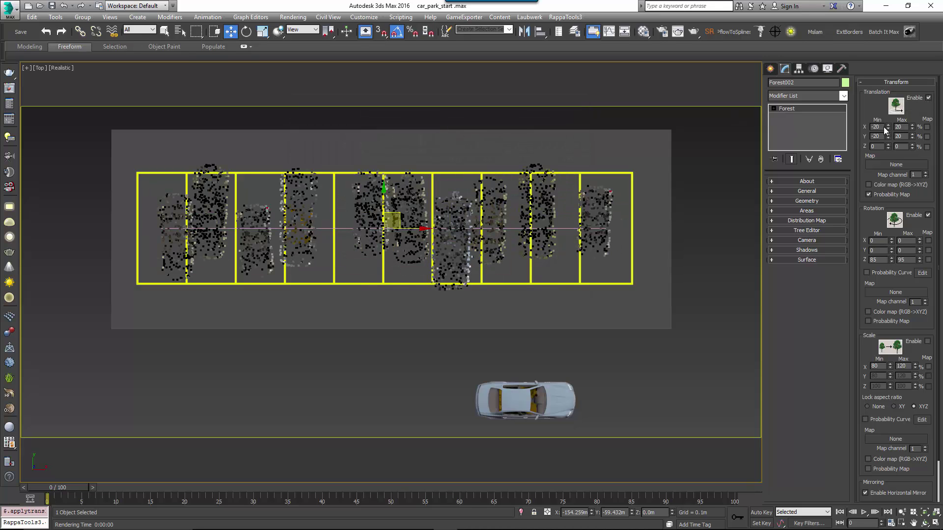
text(-5)
key(Tab)
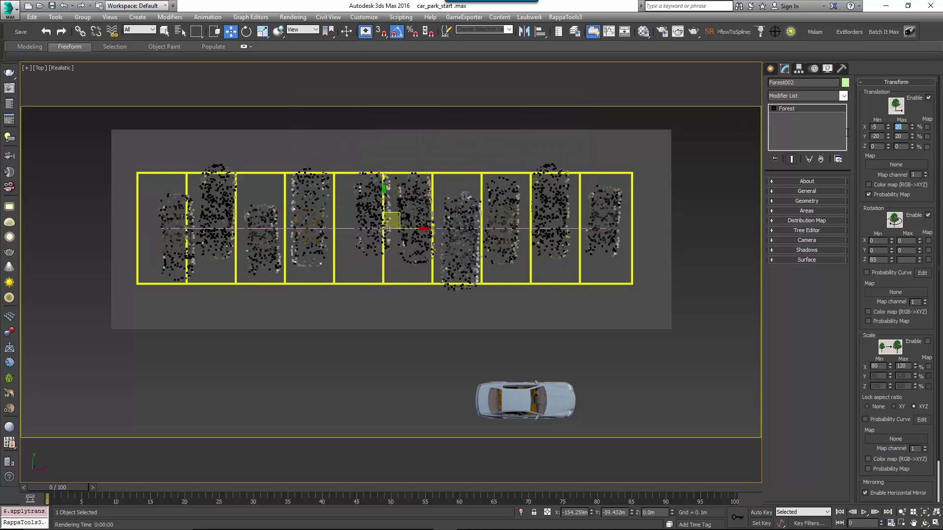
text(5)
key(Tab)
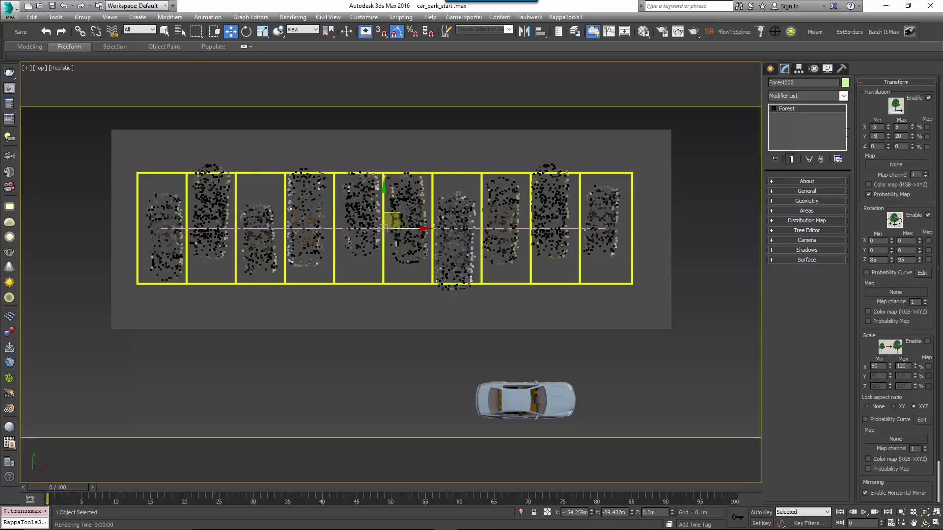
key(Tab)
text(5)
- Render a closer top view of the cars parked in the sample bays
middle_drag(436, 282, 452, 310)
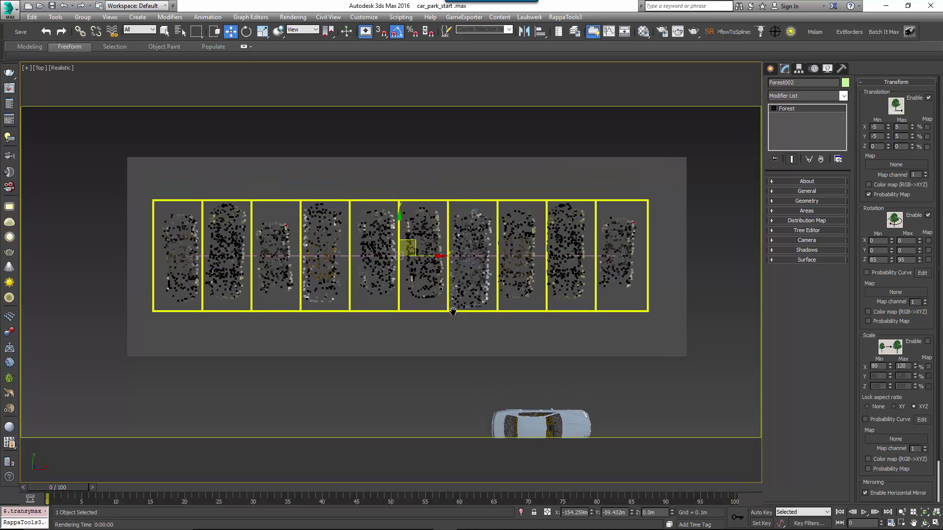
scroll(445, 285, up, 3)
key(shift+q)
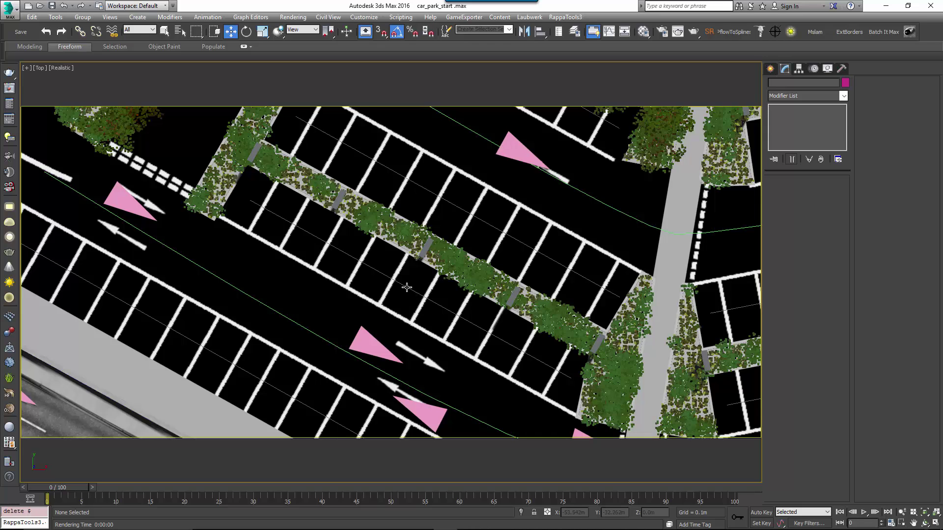
- Refine the spline_car_parking spline by adding a vertex in each bay of the row just below the central planted strip
click(407, 287)
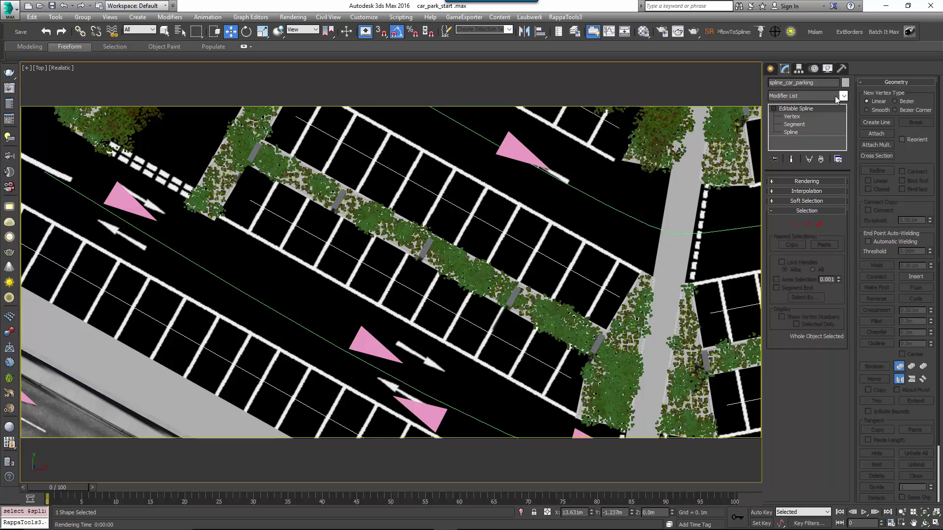
click(792, 117)
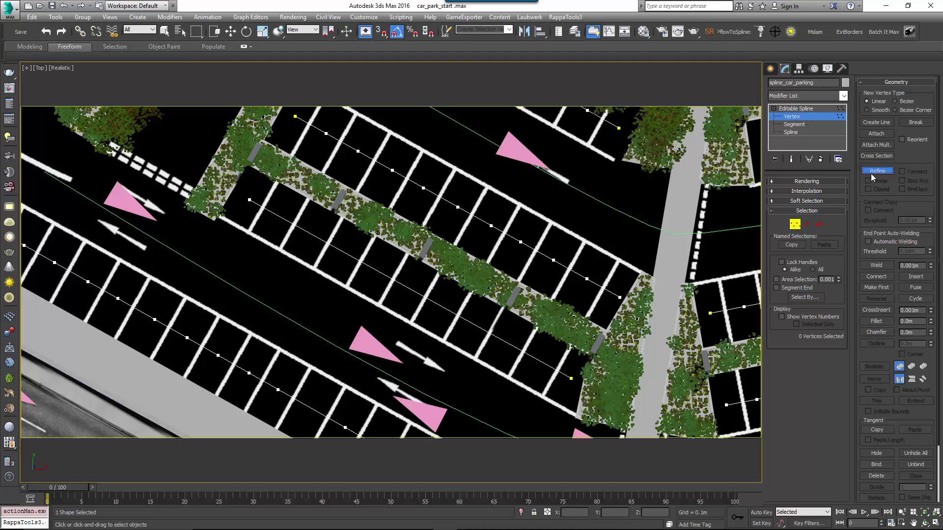
click(872, 172)
middle_drag(288, 235, 361, 270)
scroll(361, 271, up, 2)
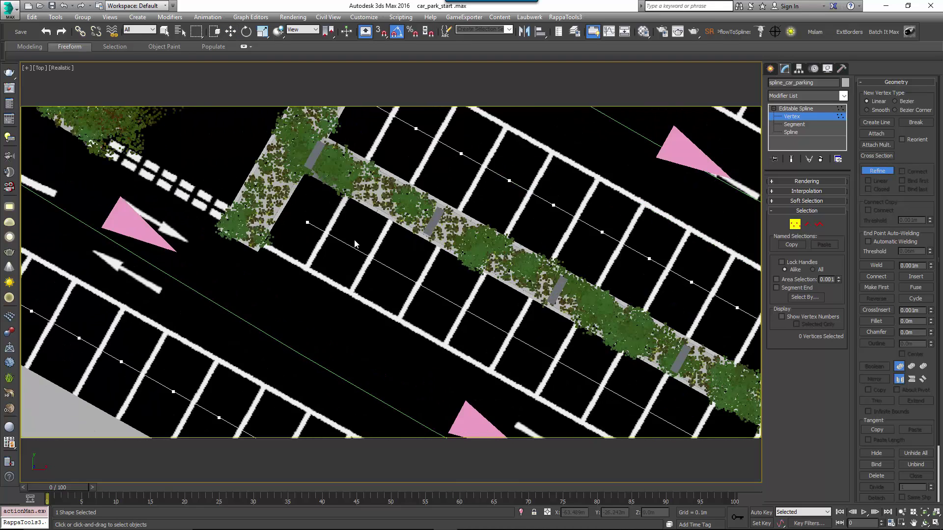
click(349, 245)
click(396, 271)
click(443, 298)
click(489, 323)
click(532, 348)
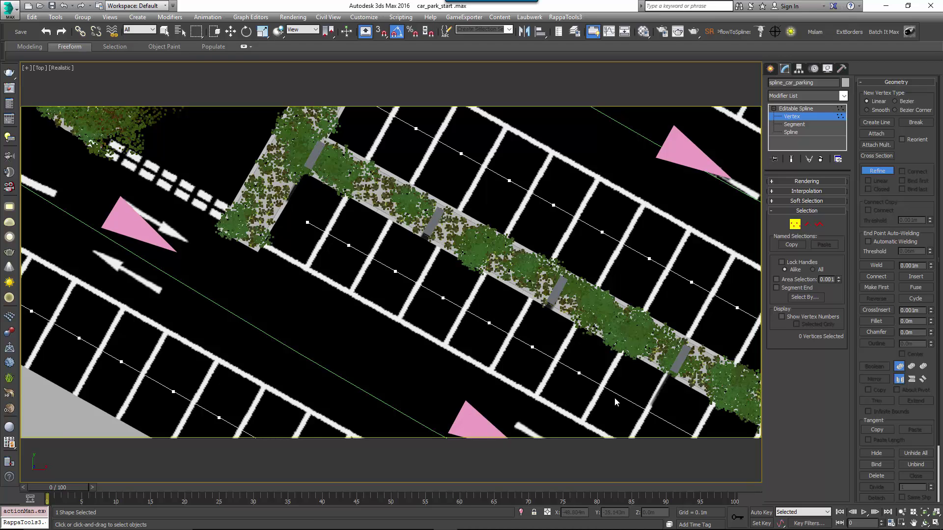
middle_drag(627, 402, 652, 340)
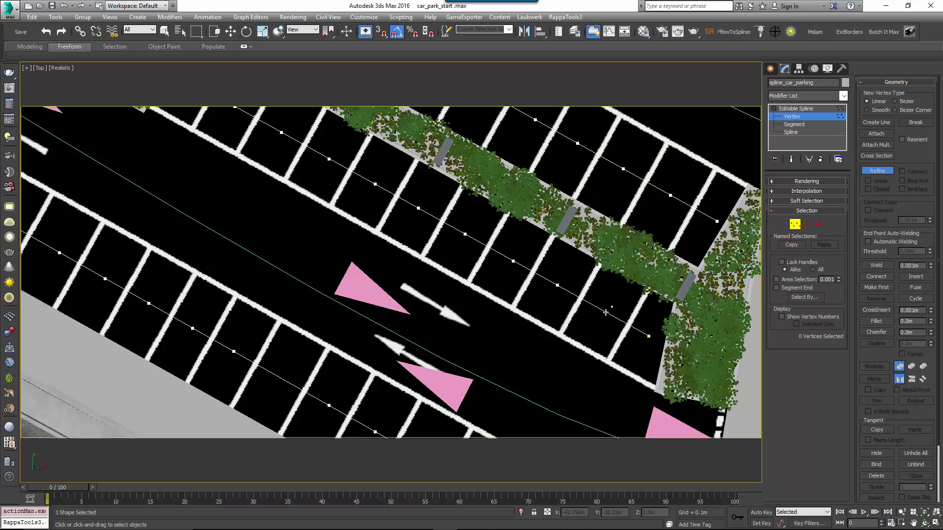
key(w)
- Select the cars' Forest Pack object and pick spline_car_parking as its path for creating items
scroll(628, 292, down, 6)
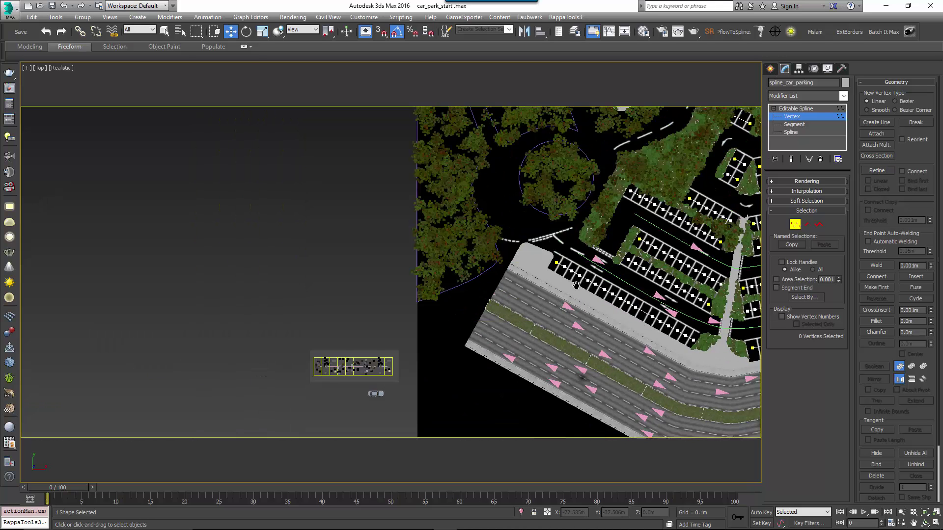
scroll(393, 362, up, 3)
click(281, 339)
scroll(905, 266, down, 5)
click(905, 266)
scroll(385, 320, down, 3)
alt+middle_drag(385, 319, 362, 217)
scroll(355, 235, up, 4)
key(p)
scroll(359, 235, up, 4)
click(366, 234)
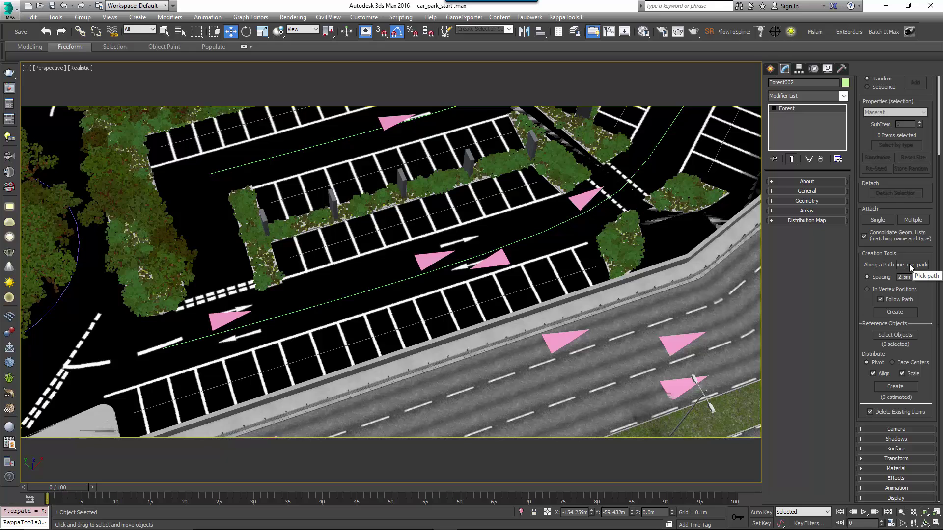
- Create the cars in the path's vertex positions and view them through the PhysCamera002 camera
click(868, 289)
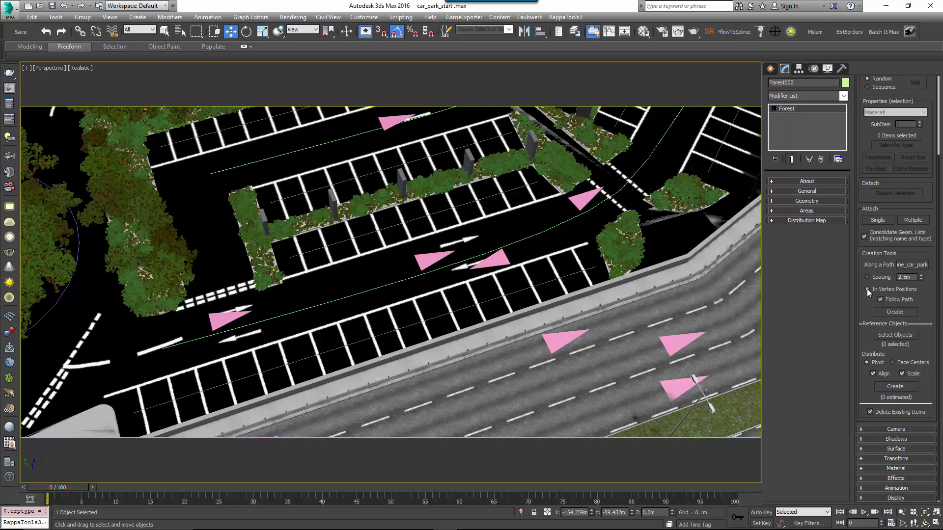
click(895, 312)
key(c)
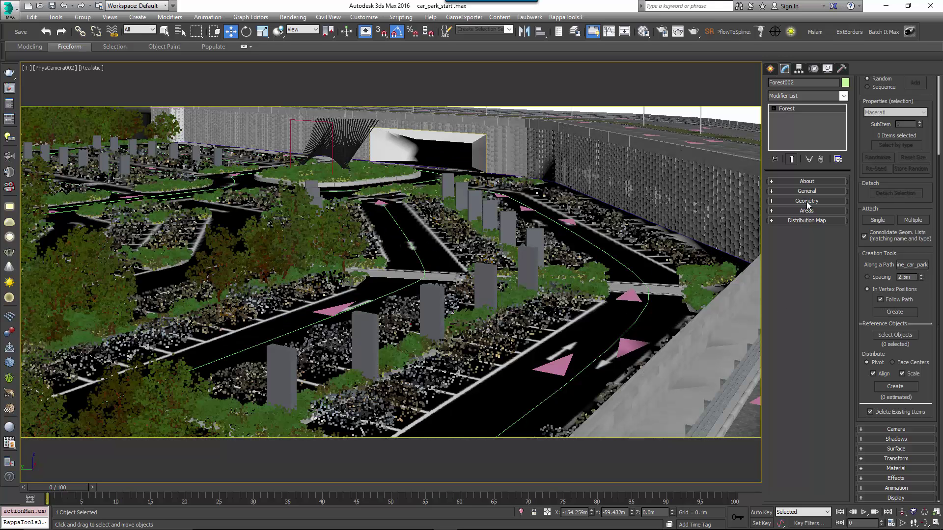
- Add an item named Spaces to the Forest geometry list and set it to Disabled
scroll(865, 95, up, 4)
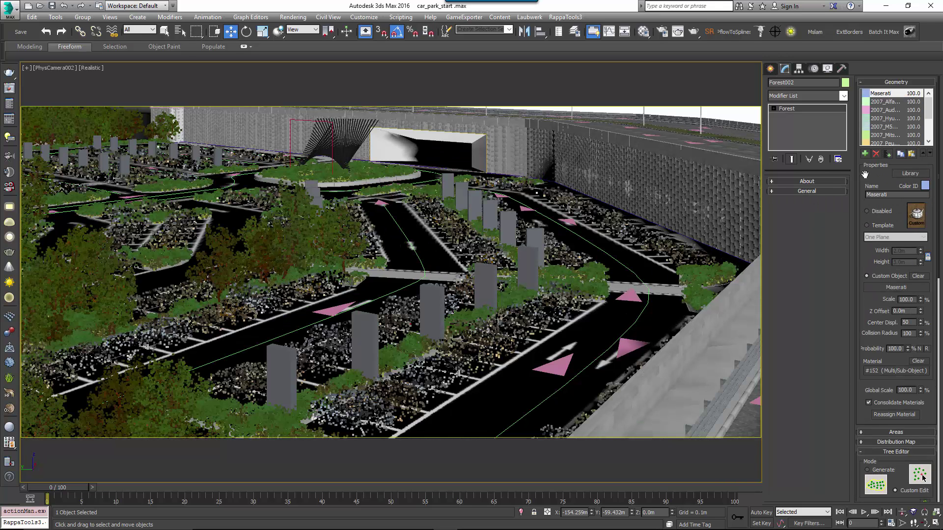
click(875, 153)
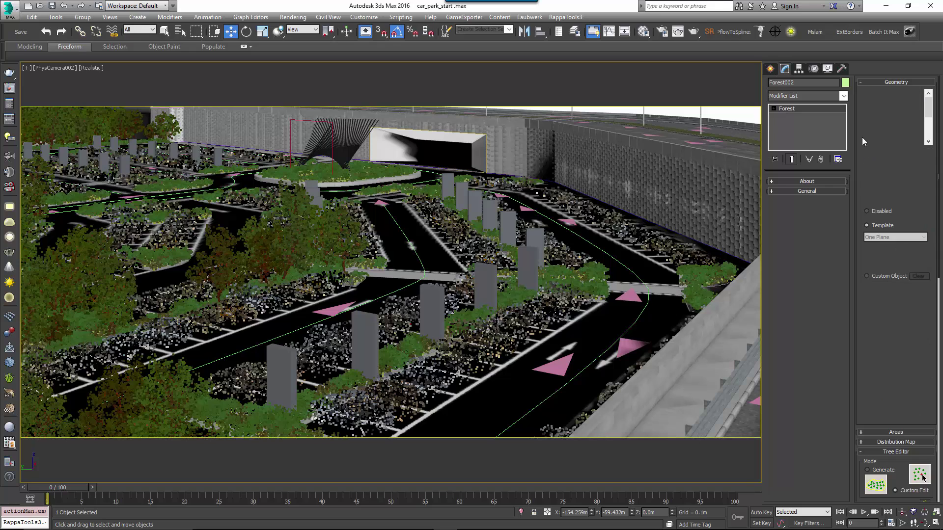
key(ctrl+z)
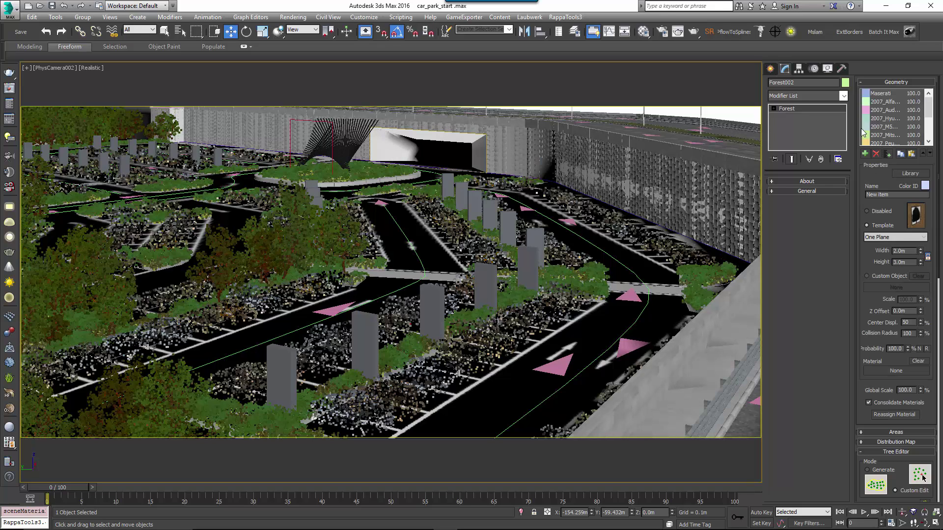
drag(928, 111, 928, 140)
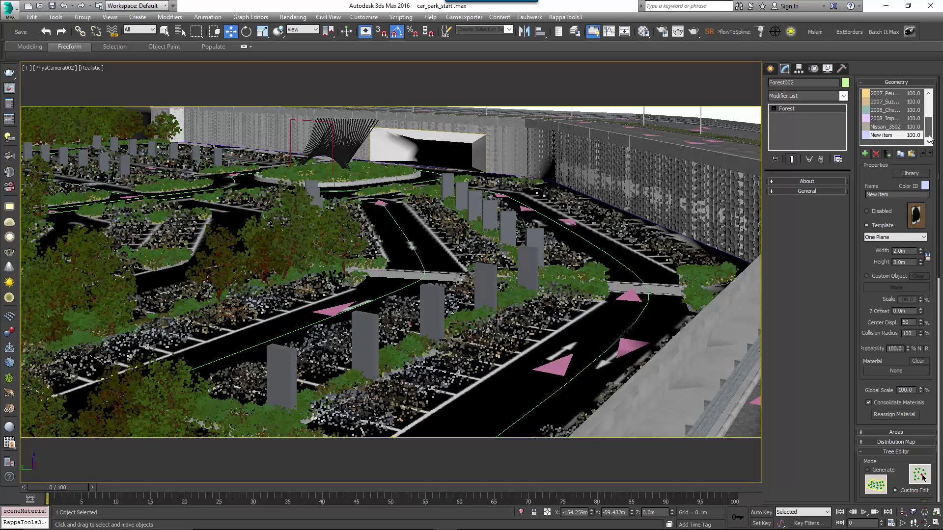
click(876, 194)
text(Spaces)
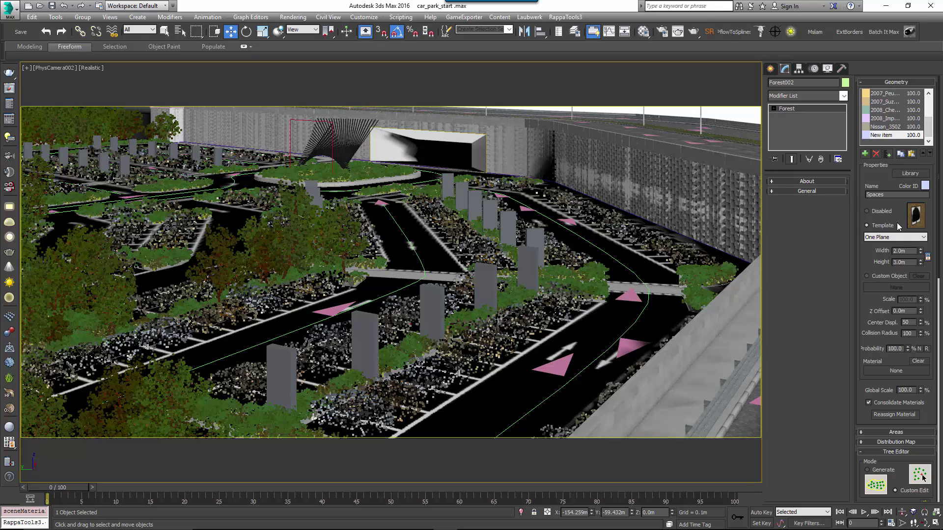
click(883, 214)
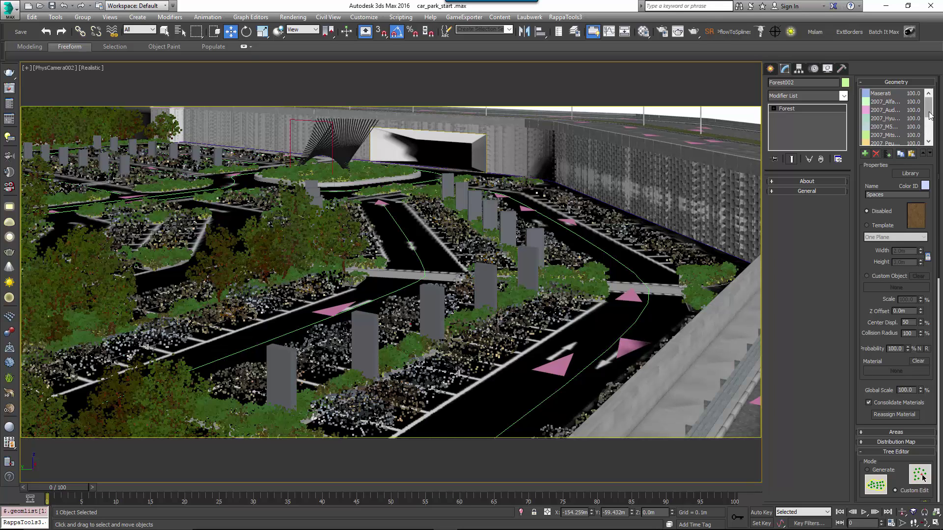
- Set the probability of all the car models, from Maserati to Nissan_350Z, to 25%
click(883, 95)
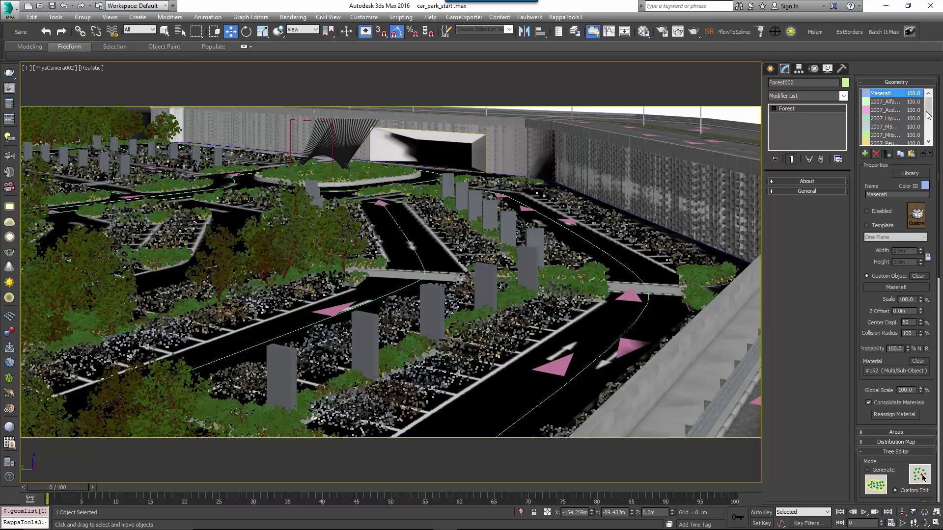
drag(929, 114, 930, 129)
shift+click(895, 127)
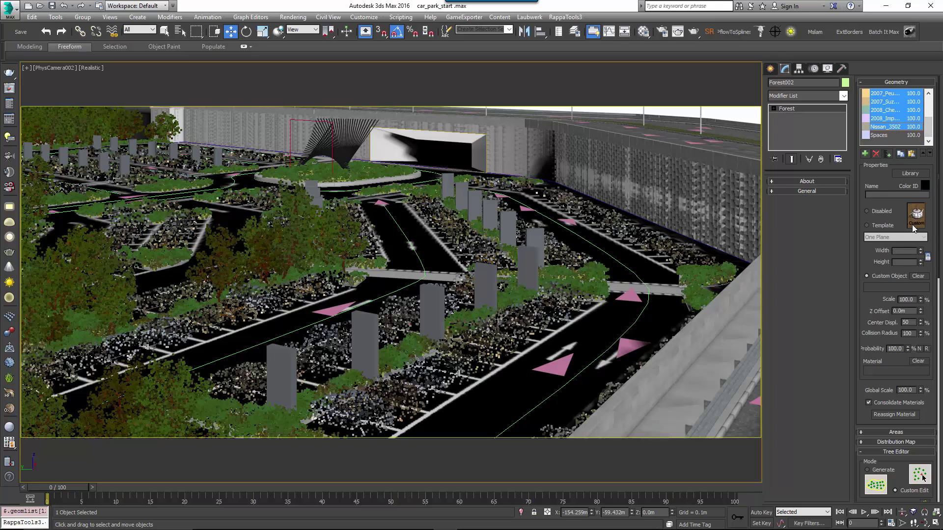
click(895, 349)
text(25)
key(Return)
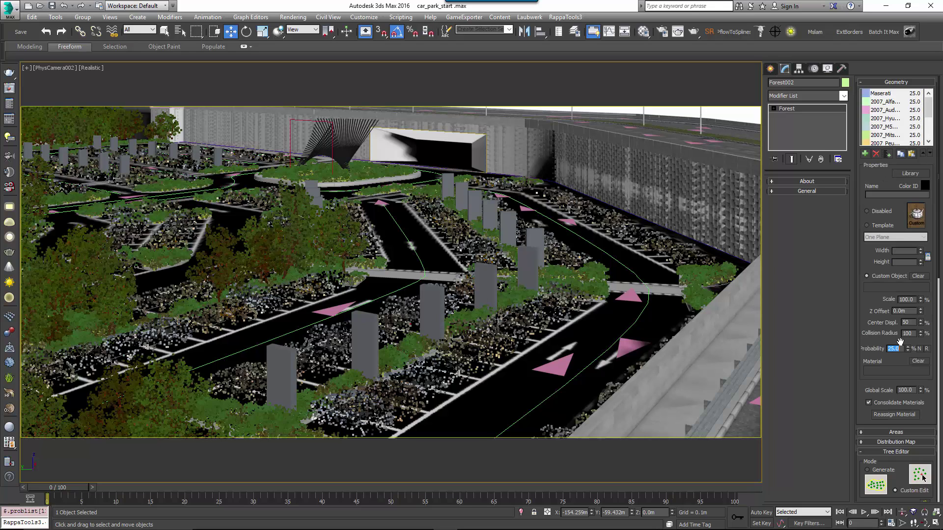
- Recreate the cars at the parking path's vertices using the reduced car probabilities
scroll(898, 349, down, 3)
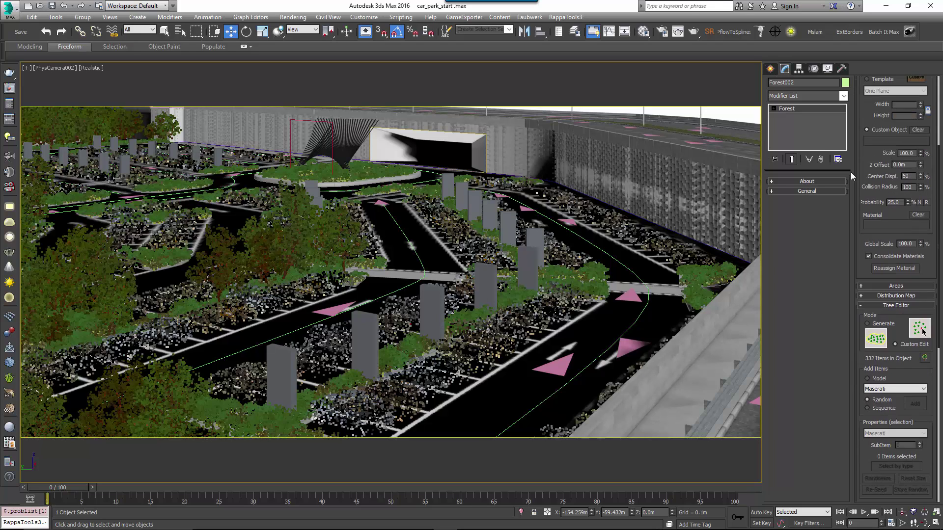
scroll(902, 346, down, 6)
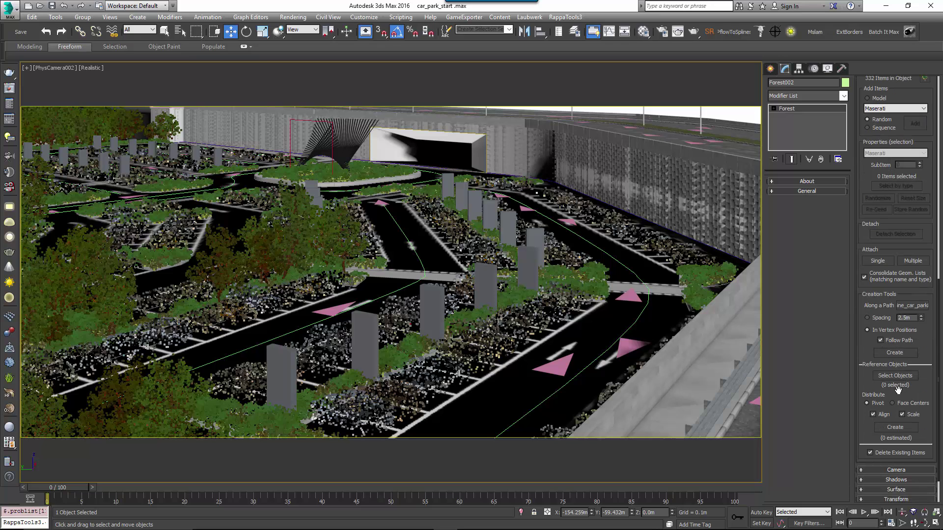
click(893, 353)
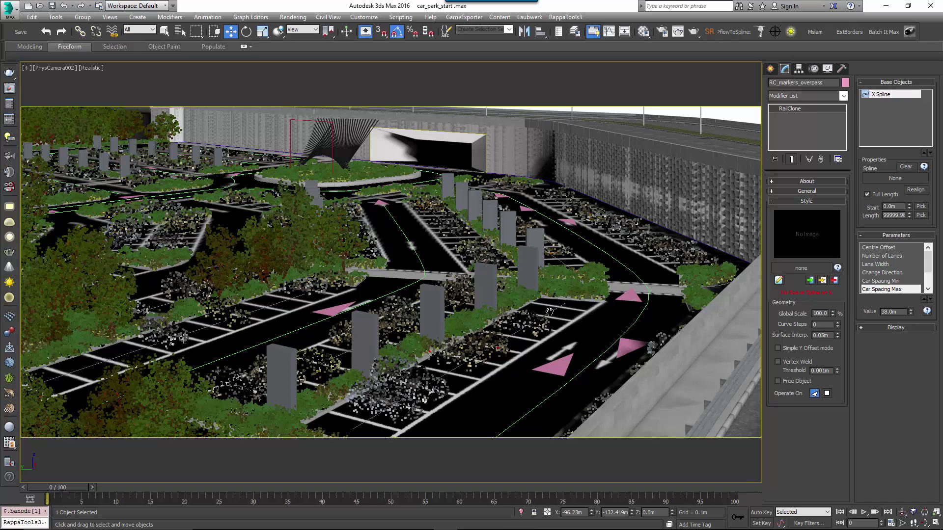
- Examine the node graph of the RC_markers_overpass RailClone style in the Style Editor and close it
key(p)
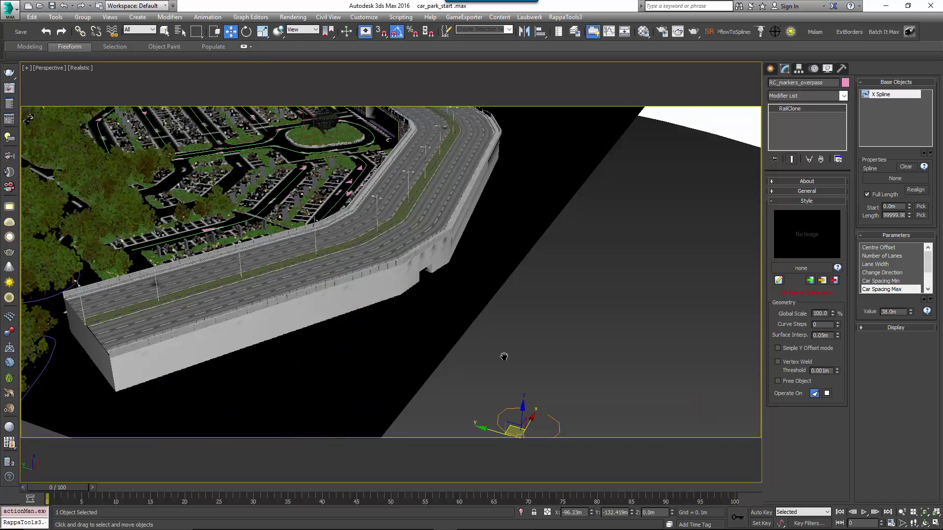
middle_drag(553, 388, 560, 381)
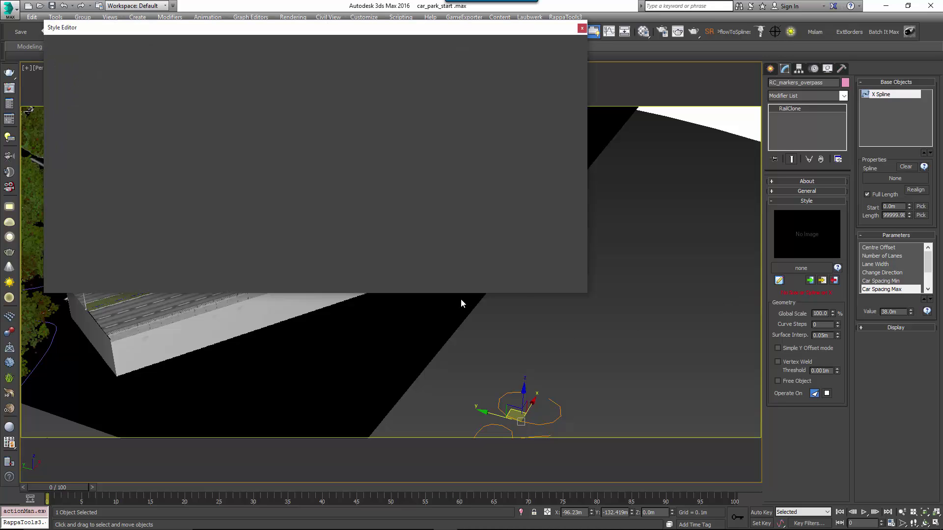
scroll(388, 184, down, 2)
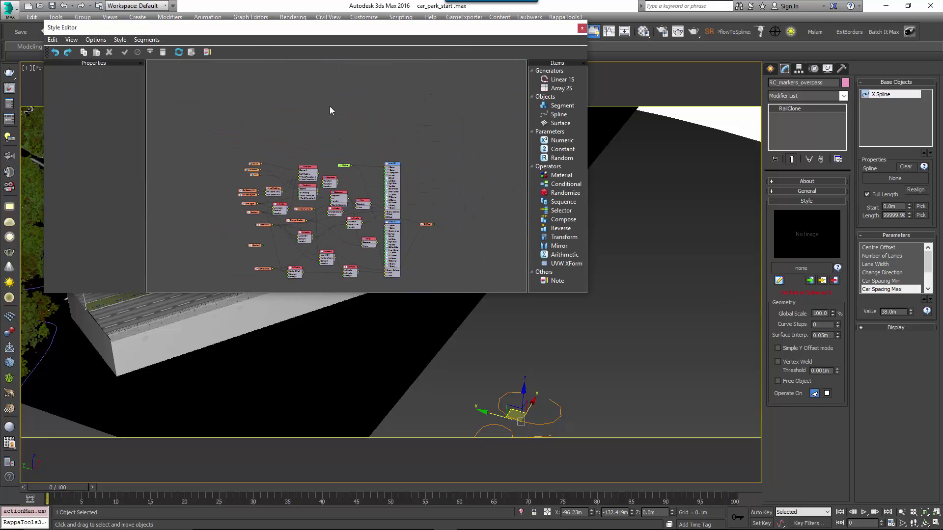
click(581, 28)
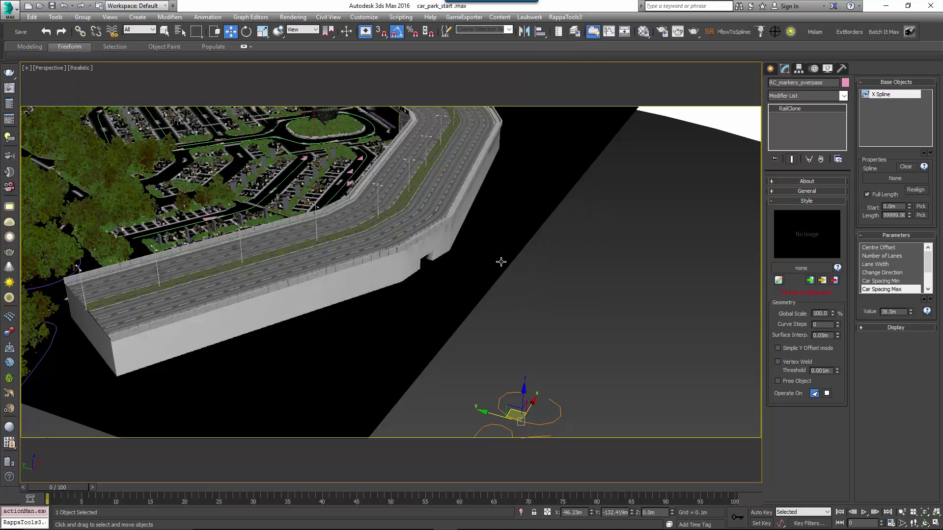
- Expand the display settings of RC_markers_overpass and move the object to about X -86.8 m, Y -122.6 m
middle_drag(501, 262, 522, 255)
click(896, 328)
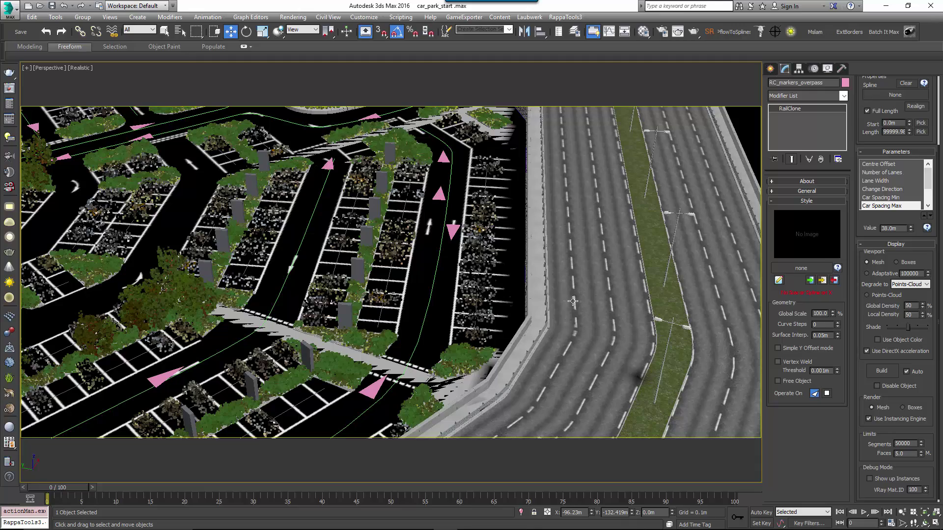
scroll(650, 292, down, 1)
scroll(650, 292, down, 4)
alt+middle_drag(638, 305, 550, 343)
scroll(574, 389, down, 4)
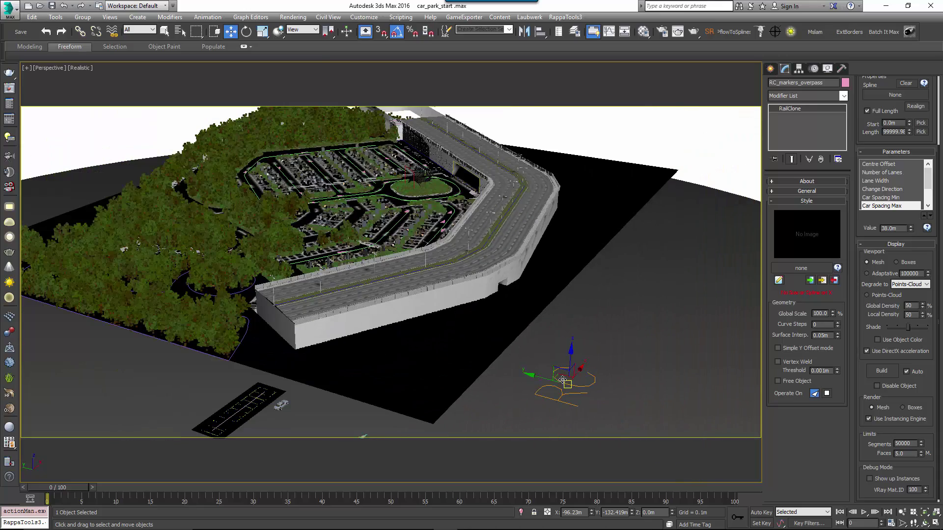
drag(574, 389, 553, 366)
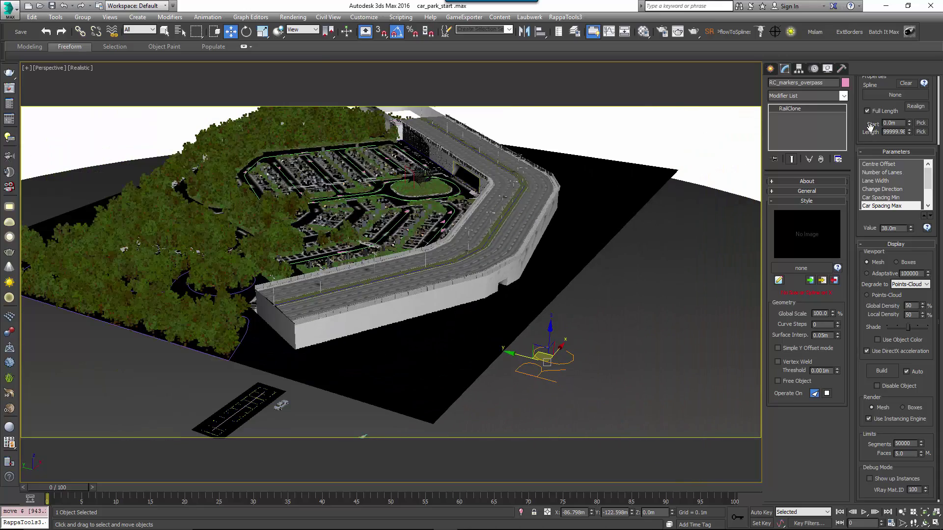
- Assign spline_overpass as the base X Spline of the RC_markers_overpass object
scroll(877, 147, up, 3)
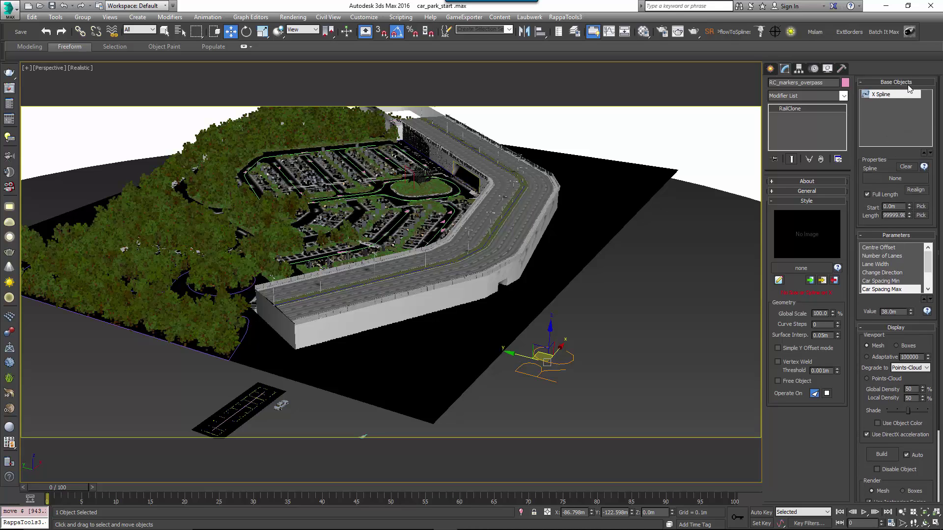
click(899, 178)
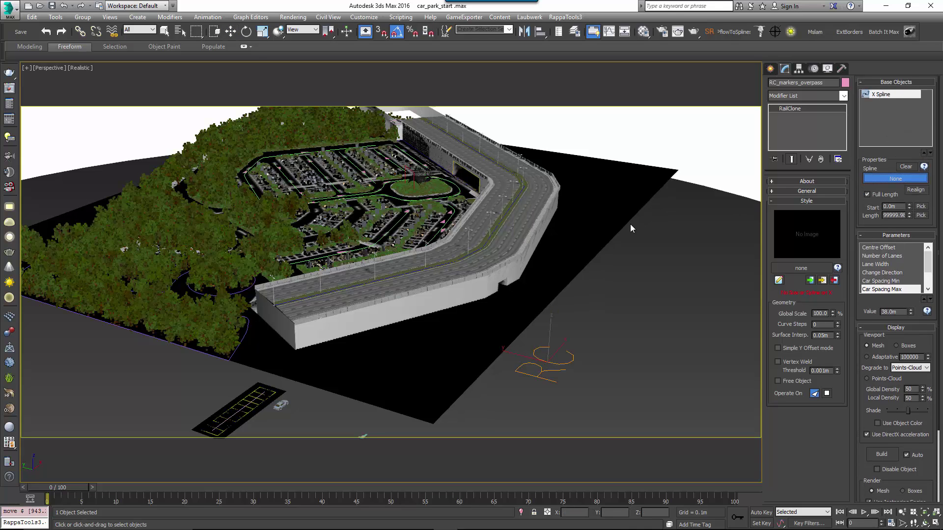
click(439, 268)
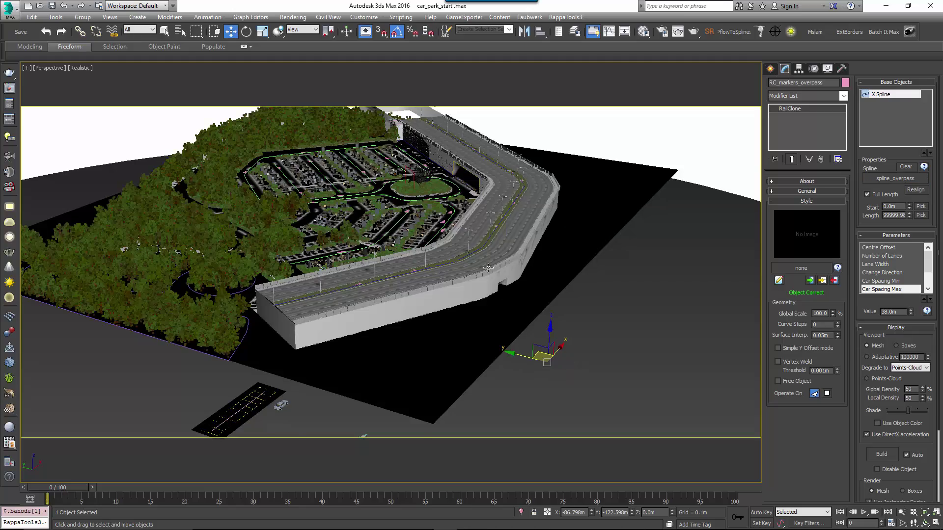
- Set the Centre Offset of the RC_markers_overpass object to 3.7 m and fine-tune it slightly
scroll(492, 263, down, 3)
scroll(491, 263, up, 10)
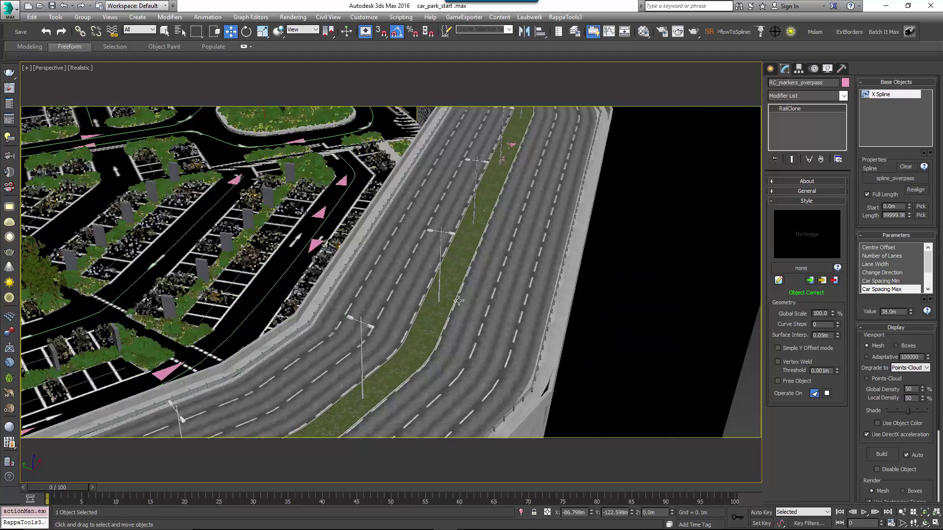
scroll(457, 257, down, 6)
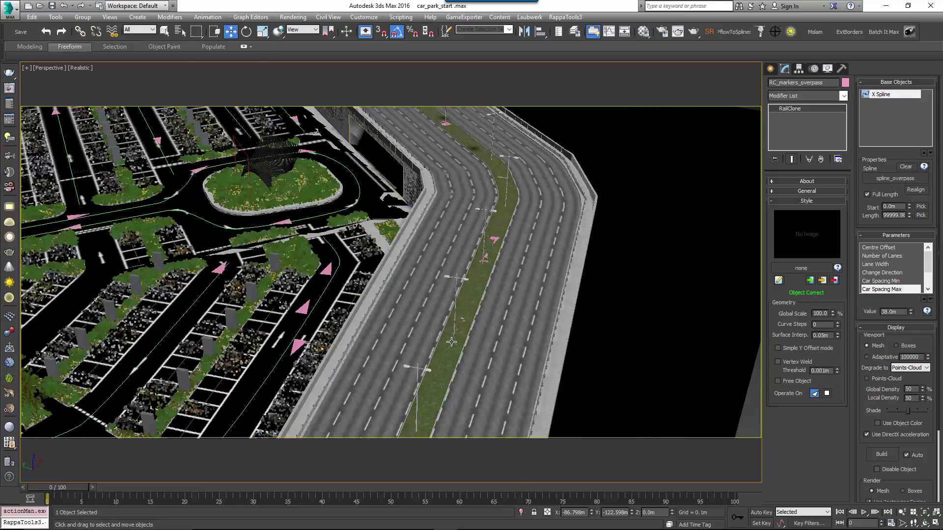
middle_drag(484, 300, 526, 221)
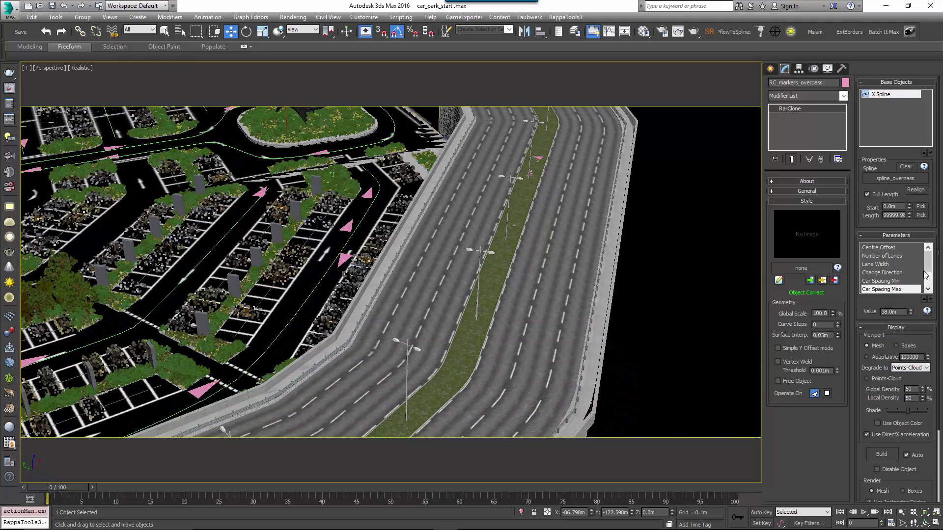
scroll(930, 264, down, 2)
scroll(930, 266, up, 2)
click(898, 248)
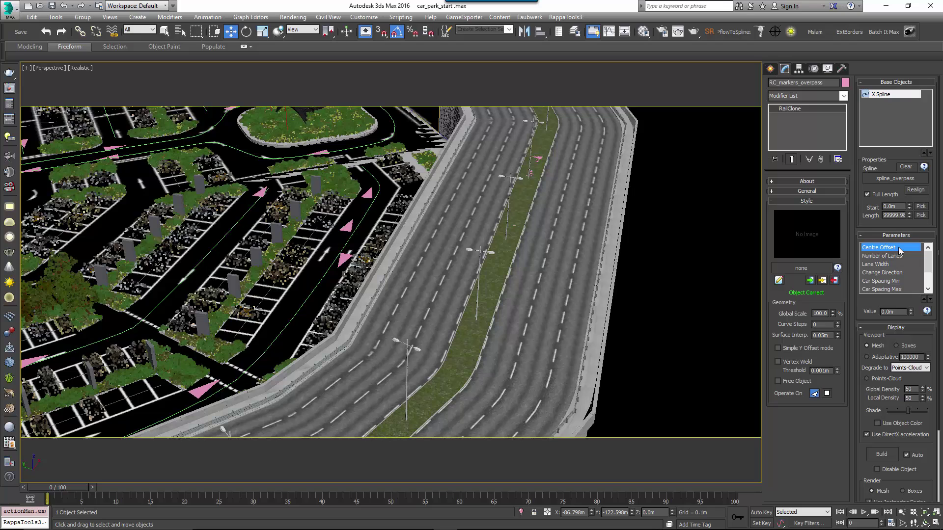
click(910, 309)
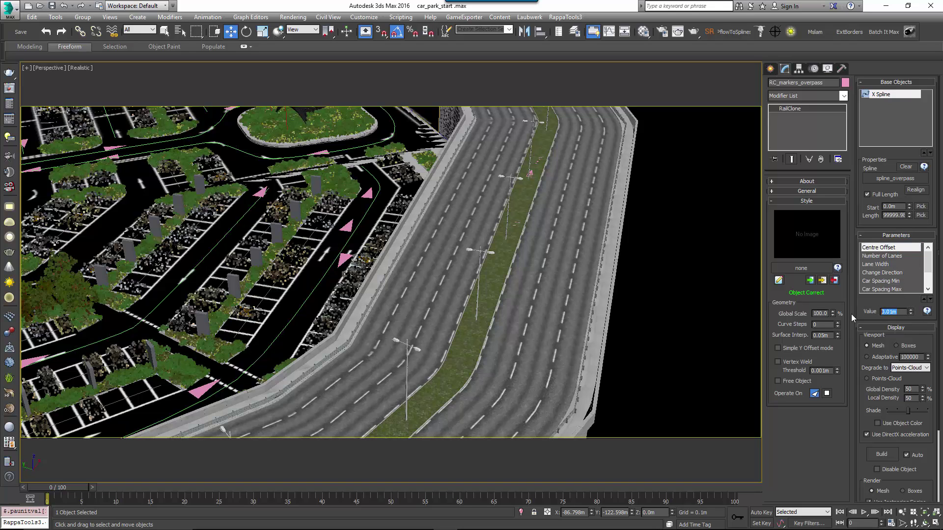
text(3.7)
key(Return)
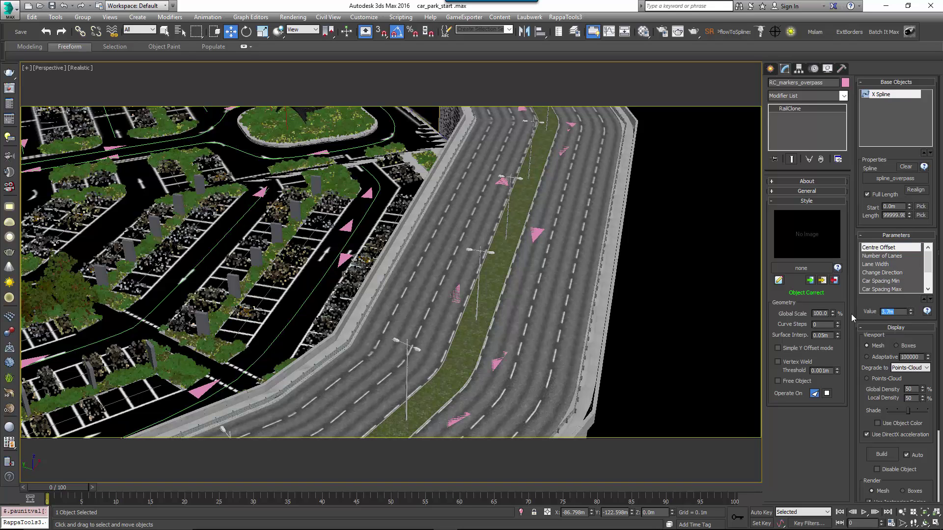
drag(911, 313, 911, 309)
- Increase the overpass markers' Number of Lanes and set their Lane Width to 3.86 m to match the road lanes
click(877, 256)
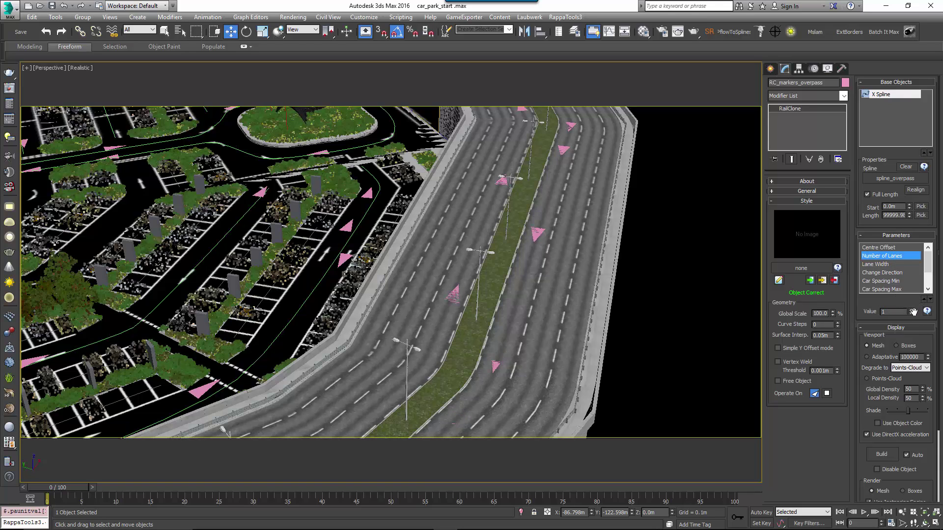
click(911, 315)
click(911, 309)
click(911, 310)
click(892, 265)
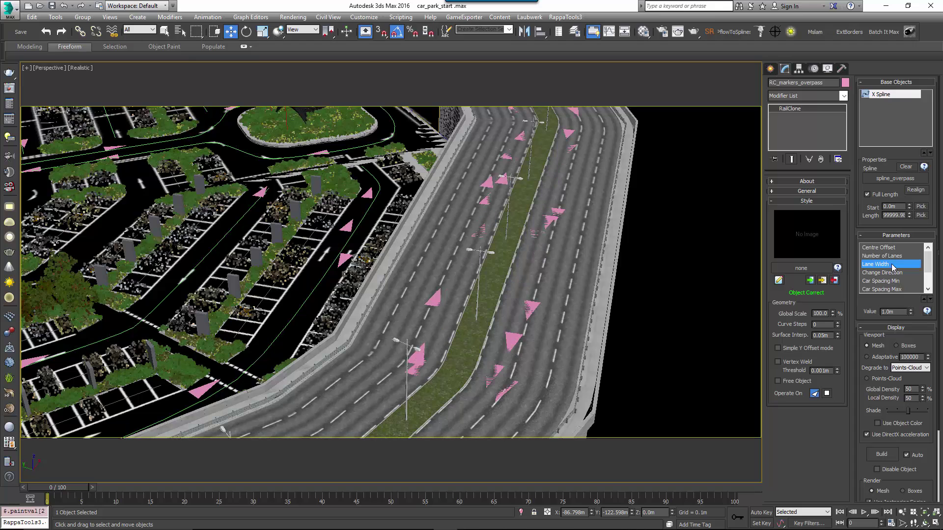
drag(912, 311, 901, 167)
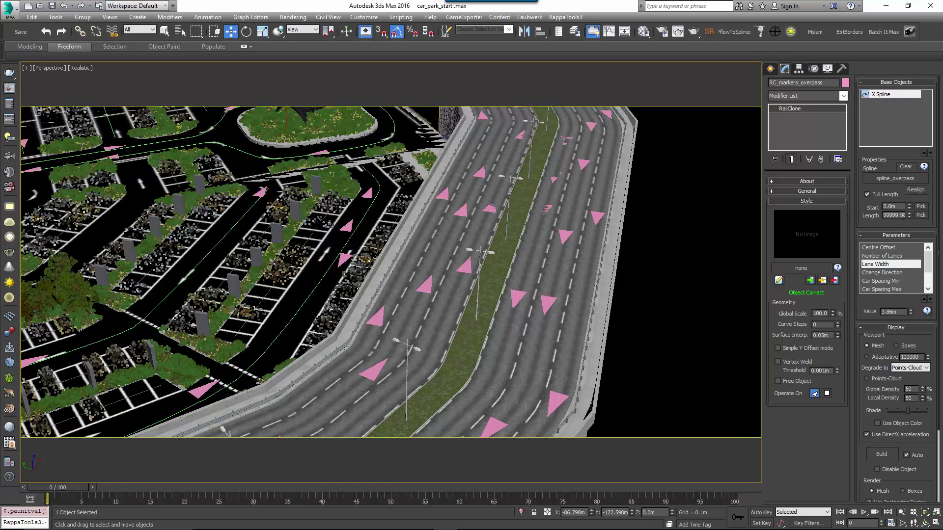
- Flip the travel direction of the overpass markers with Change Direction and restore it
click(884, 272)
click(891, 313)
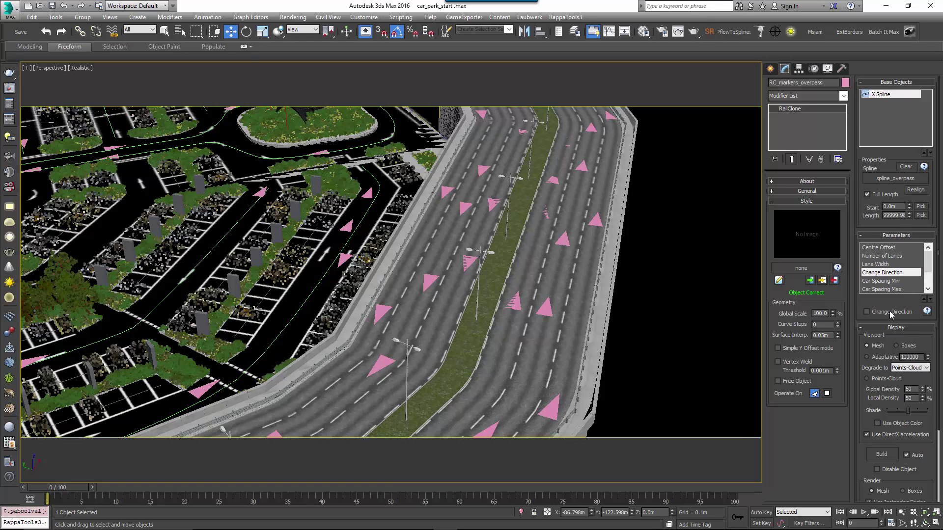
click(866, 312)
- Adjust the overpass markers' Car Spacing Max and set their Lane Jiggle to 0.278 m
click(881, 289)
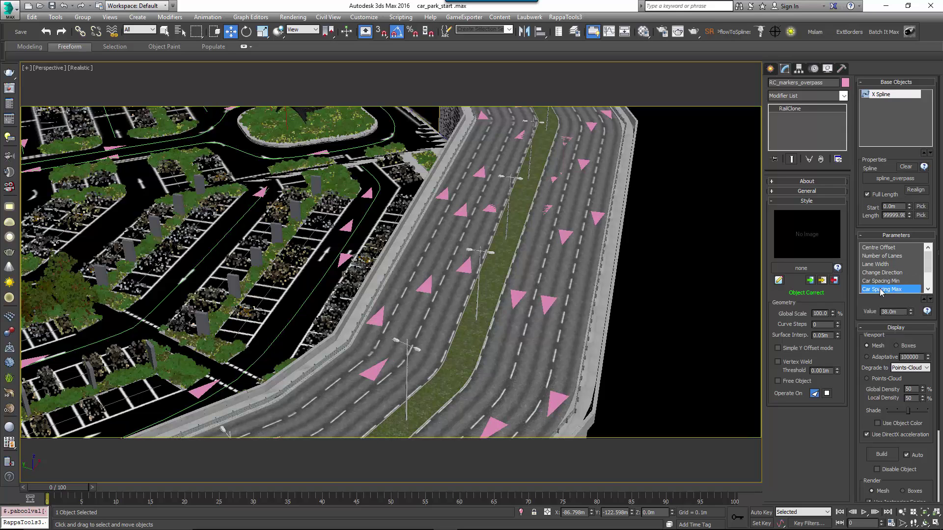
drag(911, 315, 917, 296)
scroll(917, 285, down, 2)
click(915, 281)
drag(910, 312, 911, 307)
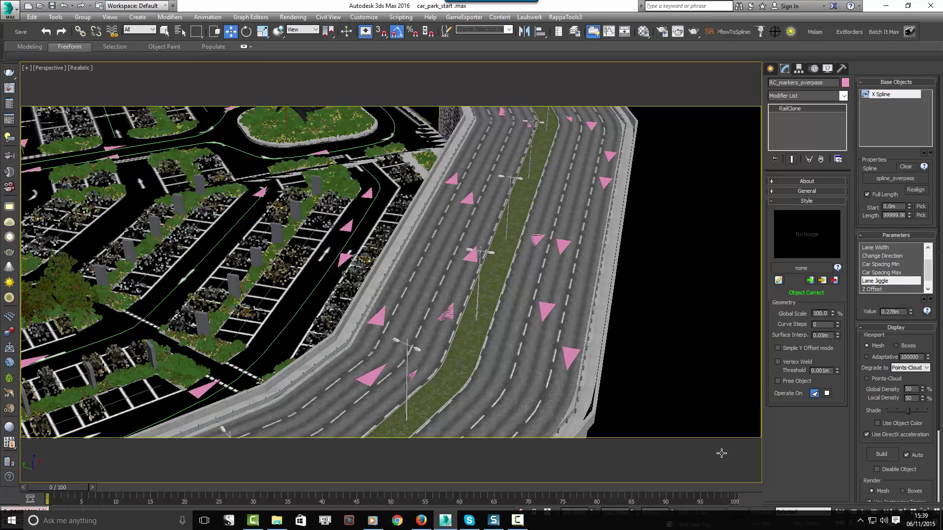
- Clone the parked-cars object Forest002 as a copy named traffic
click(286, 268)
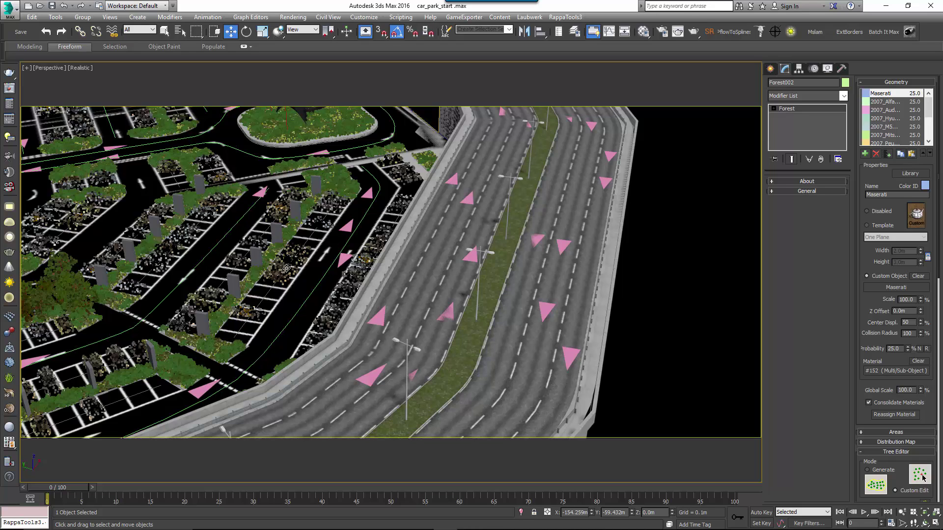
key(ctrl+v)
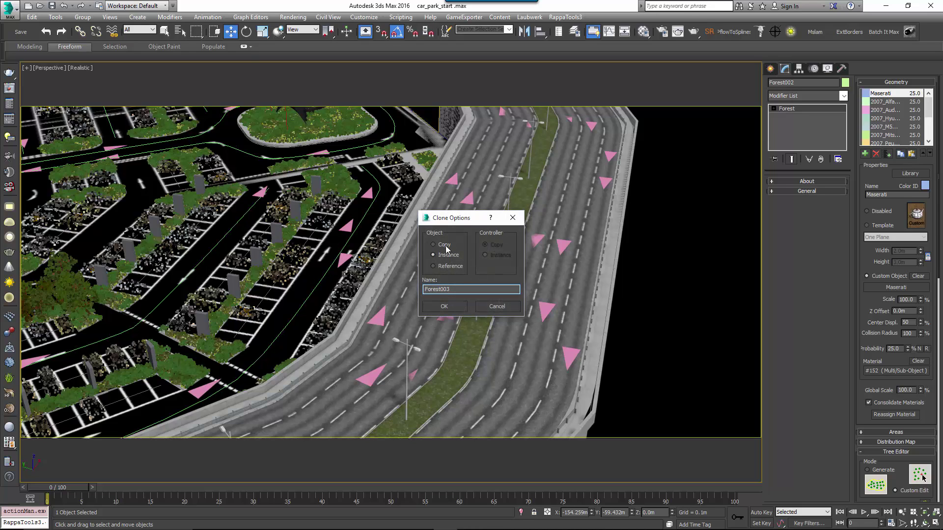
key(Tab)
text(traffix)
key(Return)
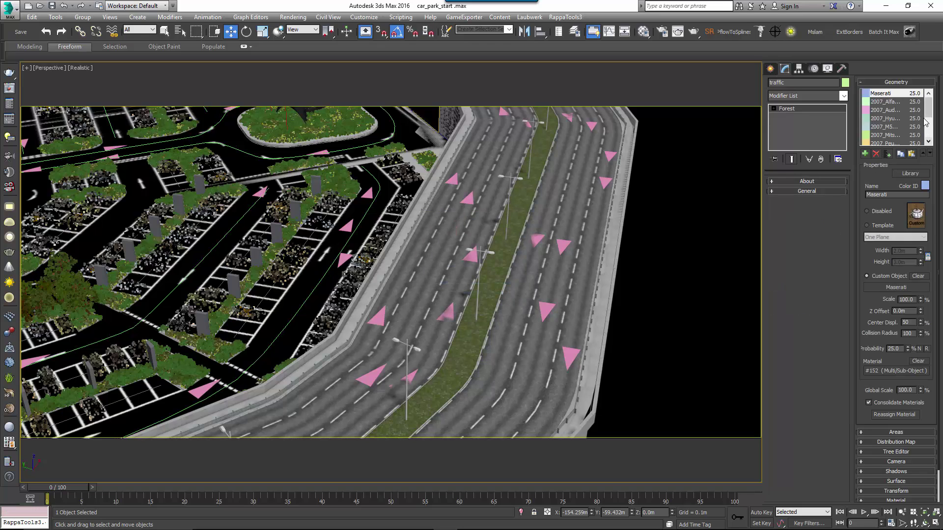
- Delete the Spaces item from the traffic object's geometry list
scroll(919, 121, down, 2)
click(882, 135)
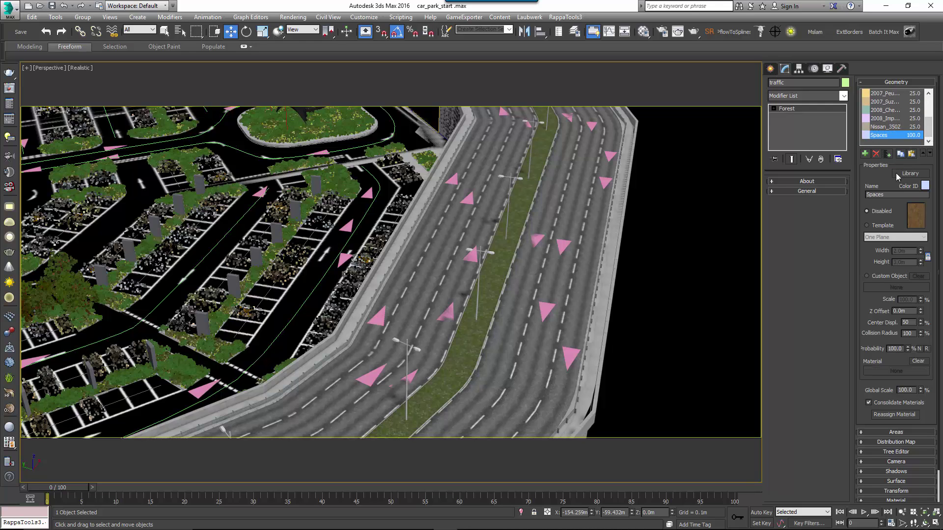
click(875, 154)
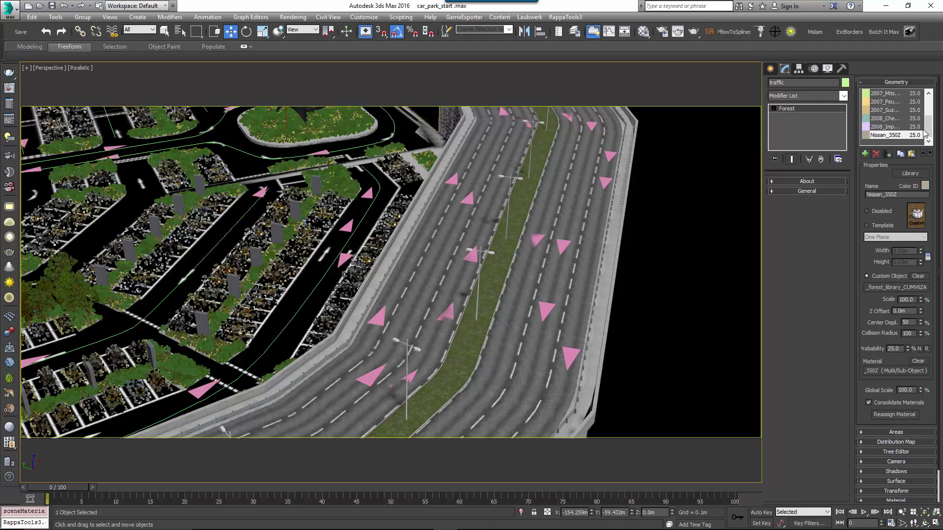
click(900, 83)
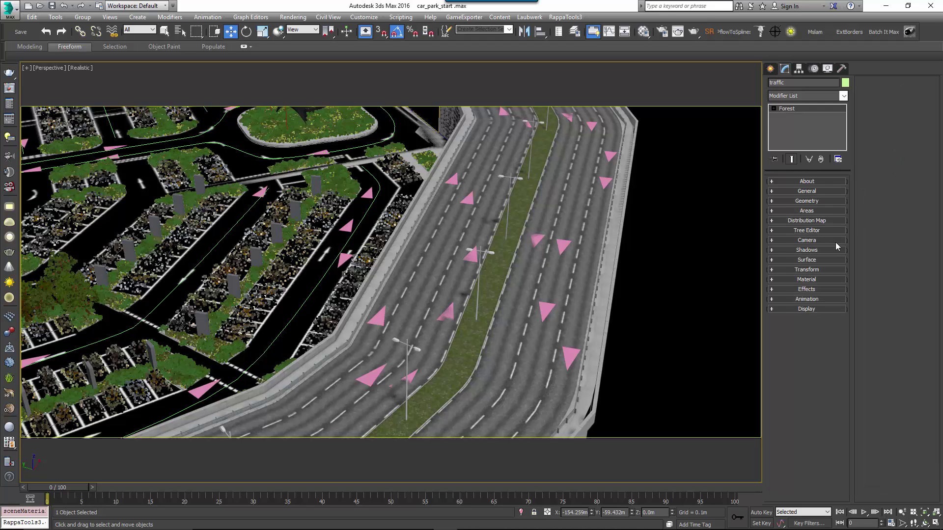
- Disable random translation, random rotation and horizontal mirroring in the traffic object's transform settings
click(825, 270)
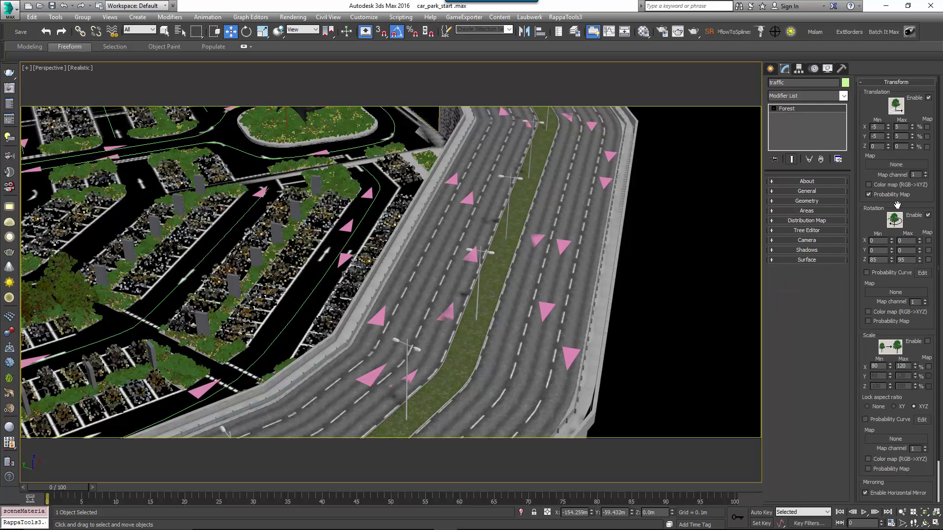
click(929, 97)
click(928, 215)
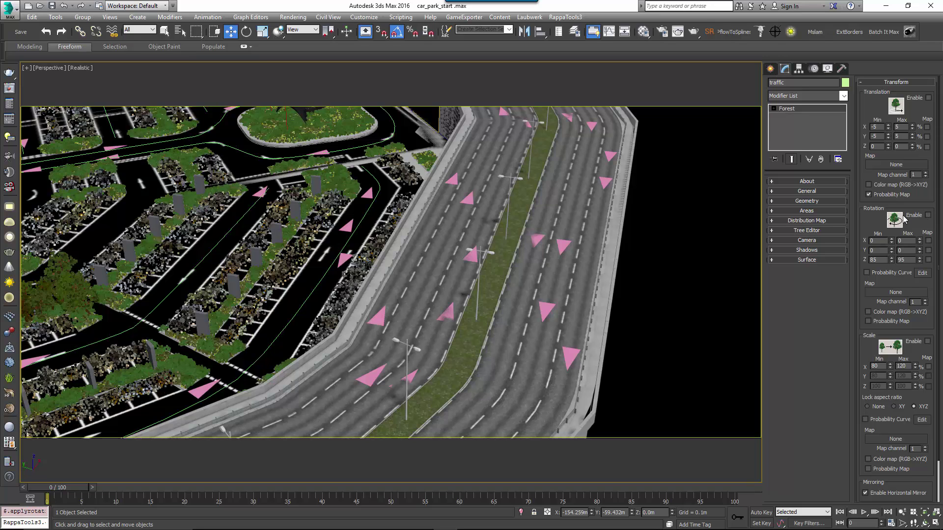
scroll(874, 393, down, 3)
click(866, 448)
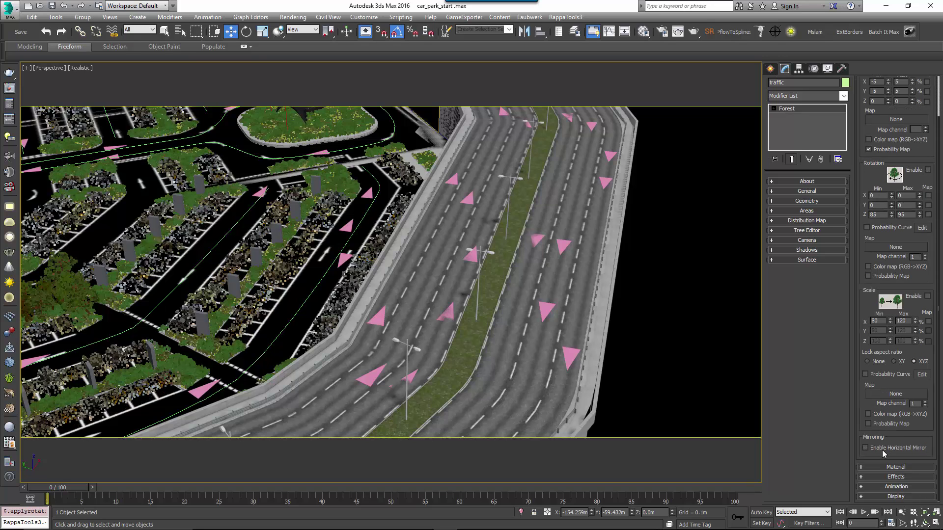
scroll(884, 129, up, 3)
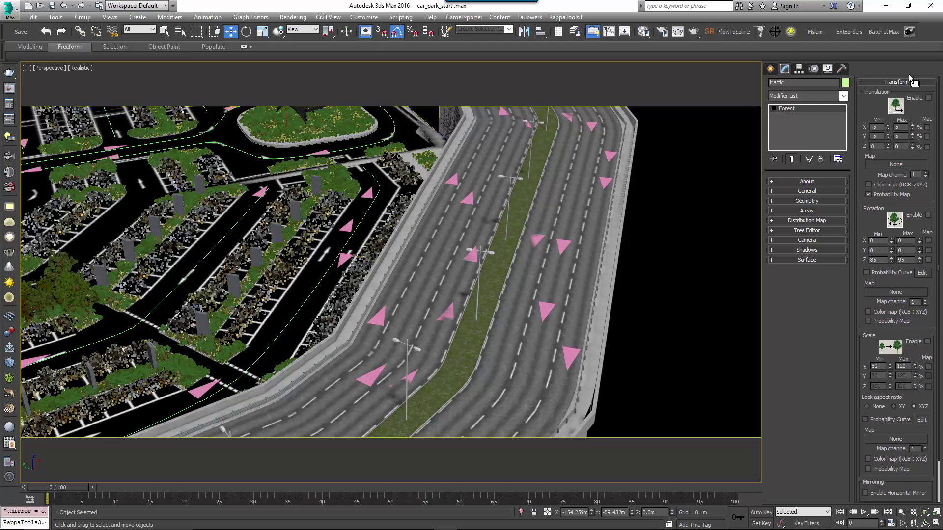
click(900, 82)
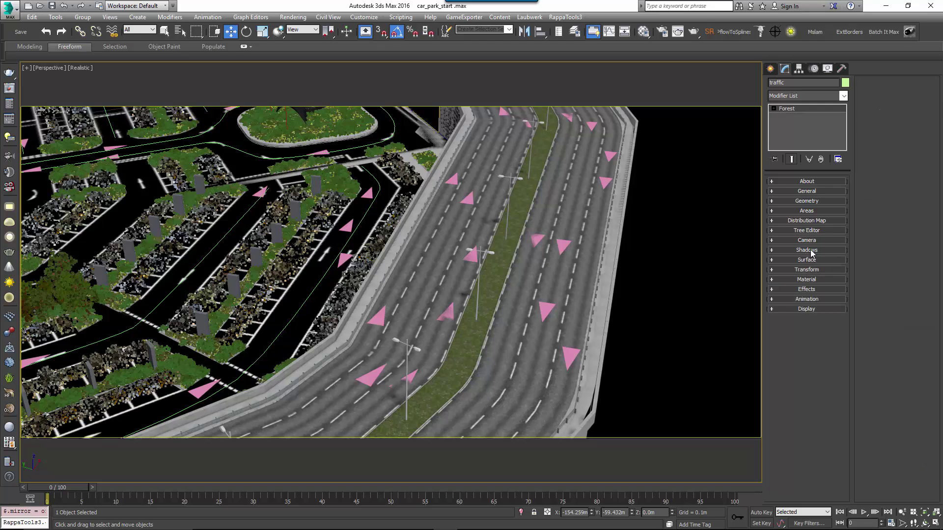
- Assign RC_markers_double, RC_markers_overpass and RC_markers_single as the traffic object's reference objects for creating items
click(809, 233)
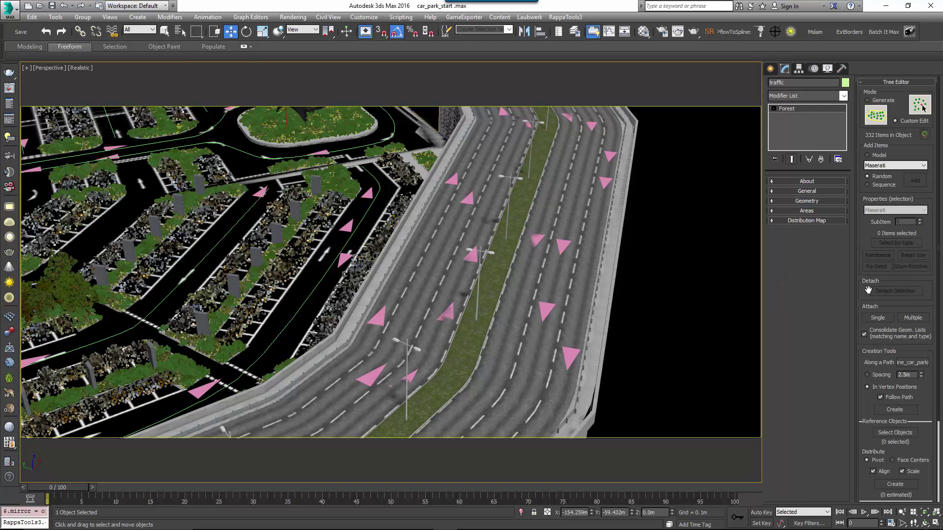
drag(872, 292, 847, 172)
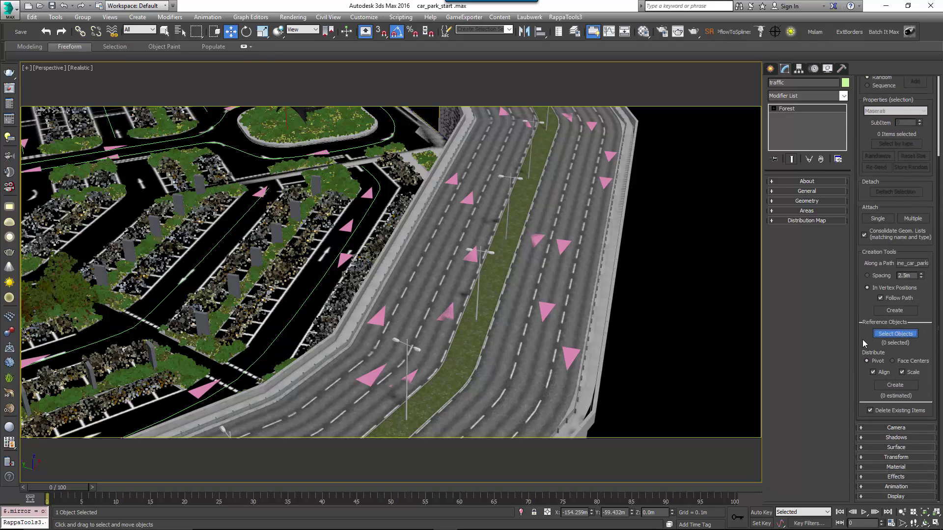
click(895, 333)
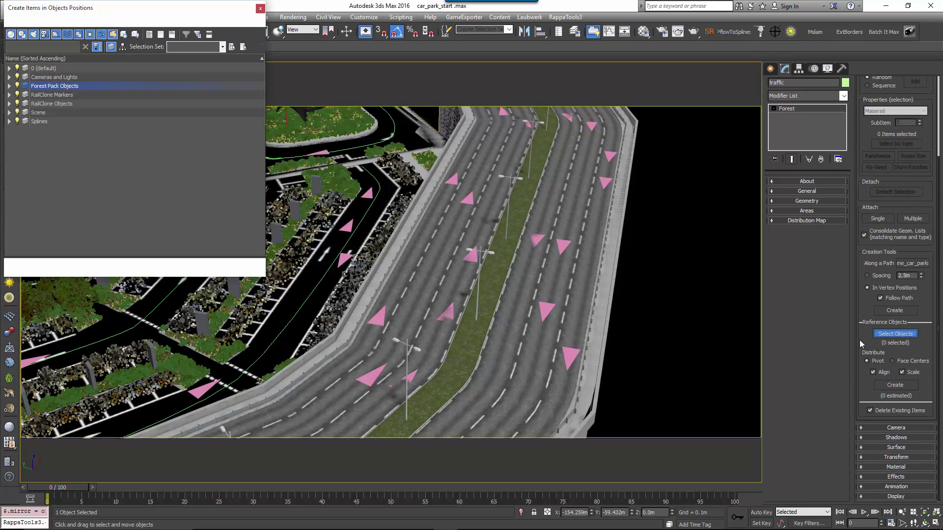
click(9, 95)
click(53, 104)
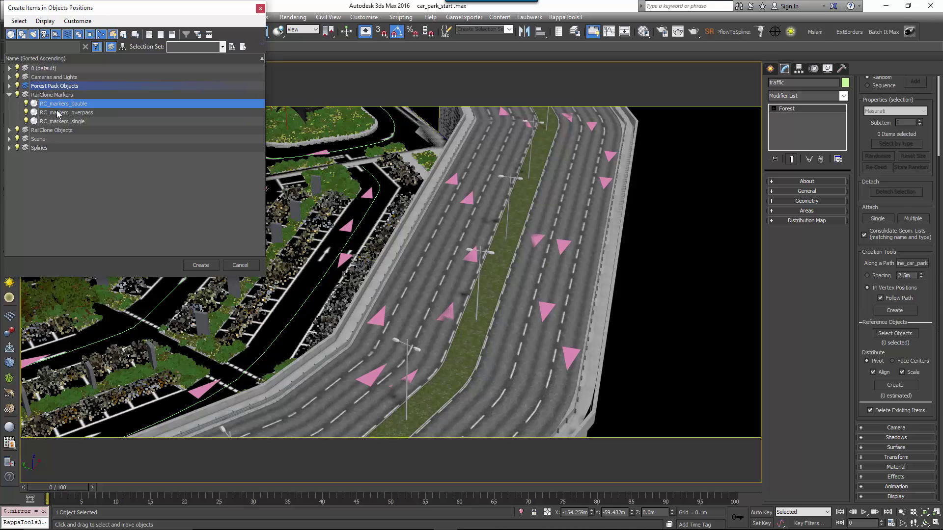
shift+click(62, 121)
click(201, 265)
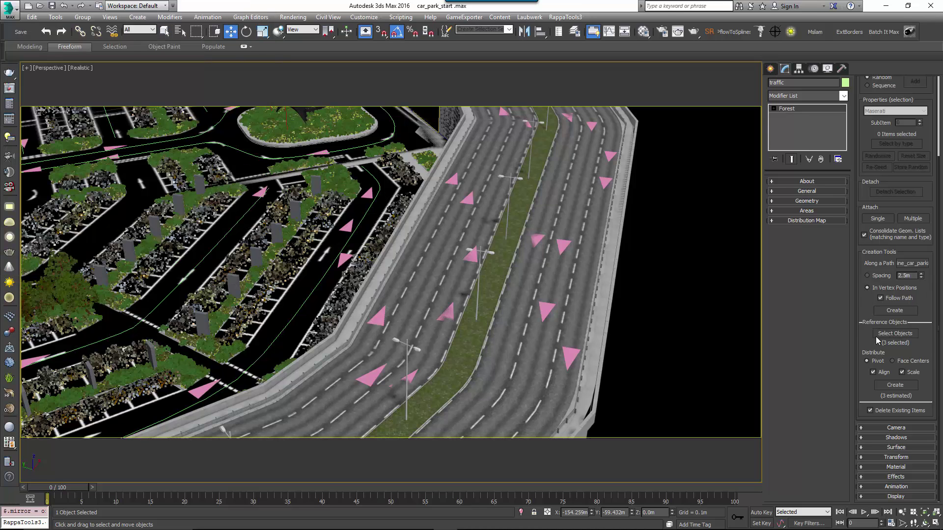
- Create the traffic cars on the face centers of the reference markers and check them around the roundabout
click(893, 362)
click(900, 385)
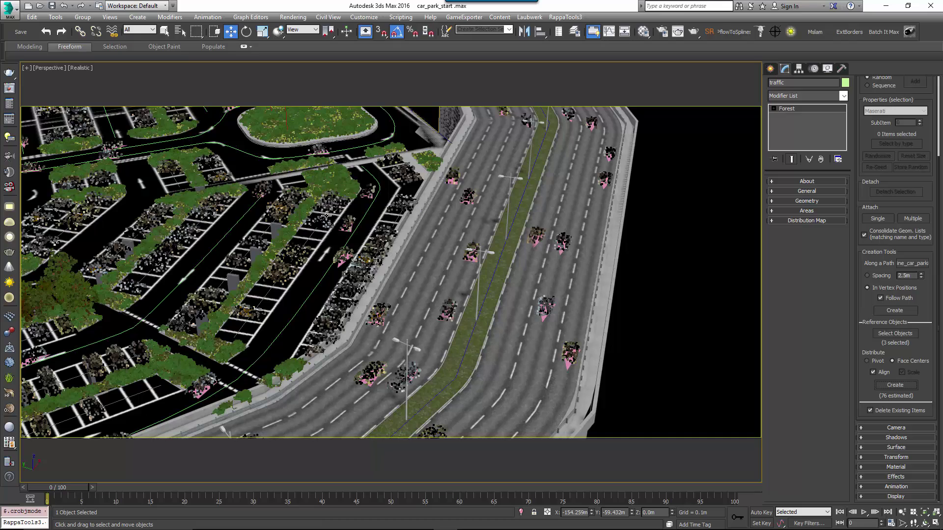
alt+middle_drag(362, 290, 473, 337)
scroll(473, 337, up, 5)
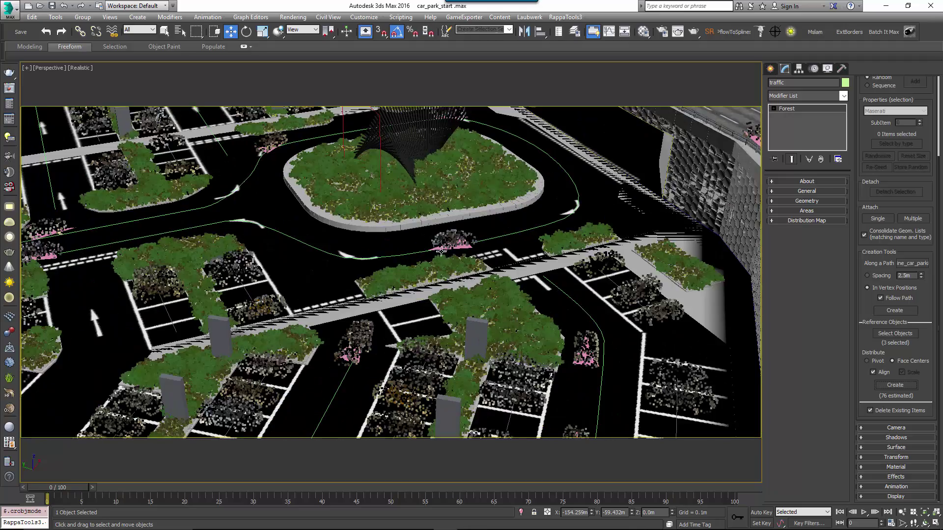
middle_drag(441, 248, 471, 305)
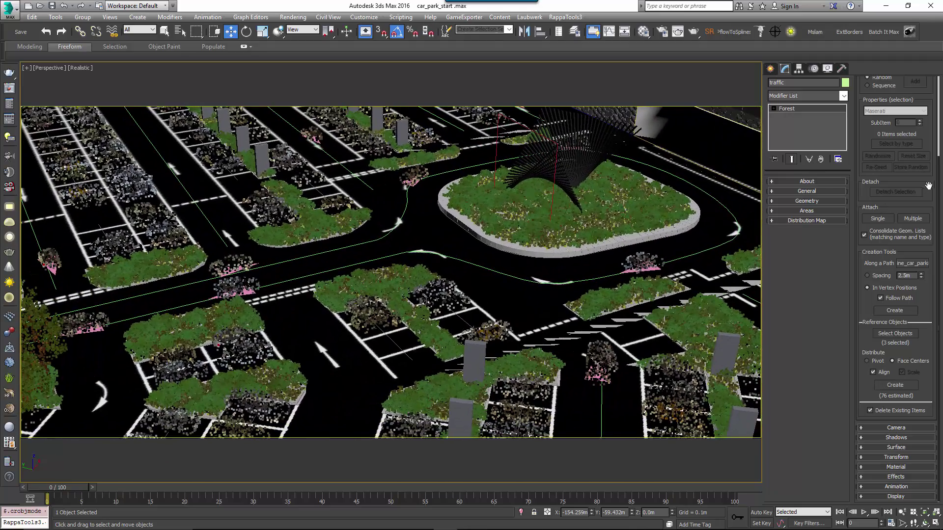
- Switch the traffic object to individual item editing and delete a car near the pedestrian crossing
scroll(927, 255, up, 3)
click(925, 134)
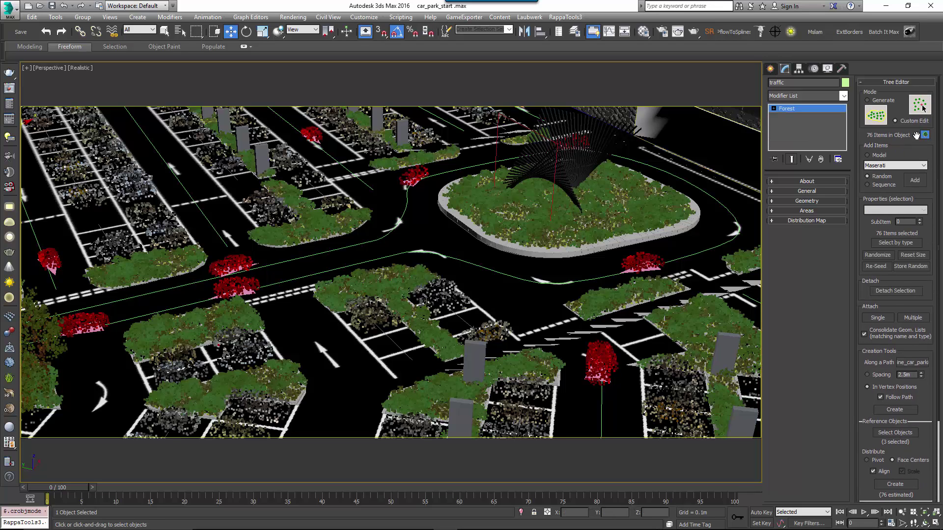
click(774, 108)
click(788, 116)
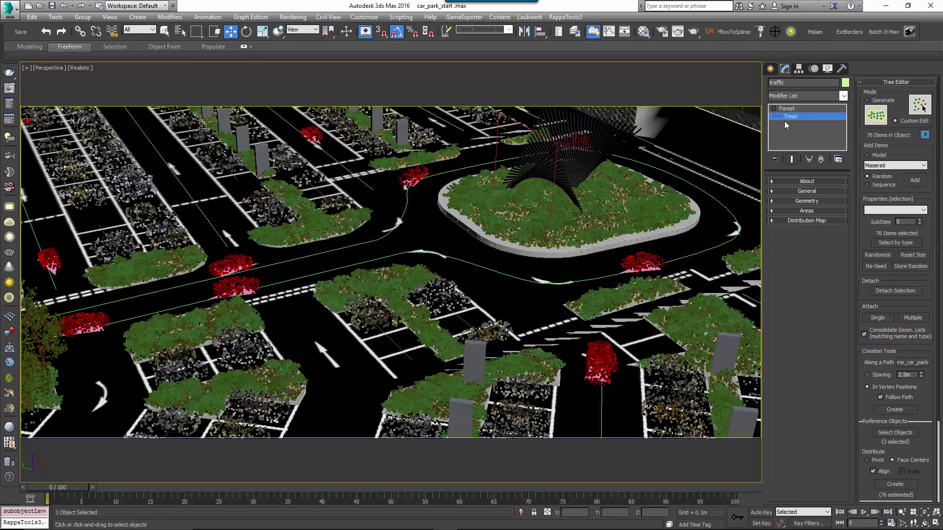
click(569, 363)
click(600, 364)
key(Delete)
- Copy the 2007_Audi_A3 car forward along the road towards the roundabout, to about X 18.9 m, Y 5.6 m
click(244, 284)
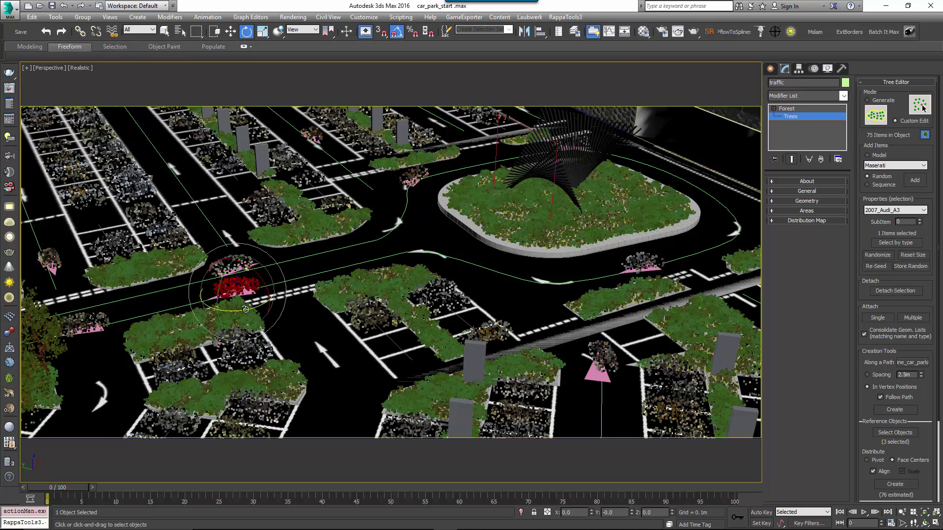
shift+drag(234, 289, 352, 261)
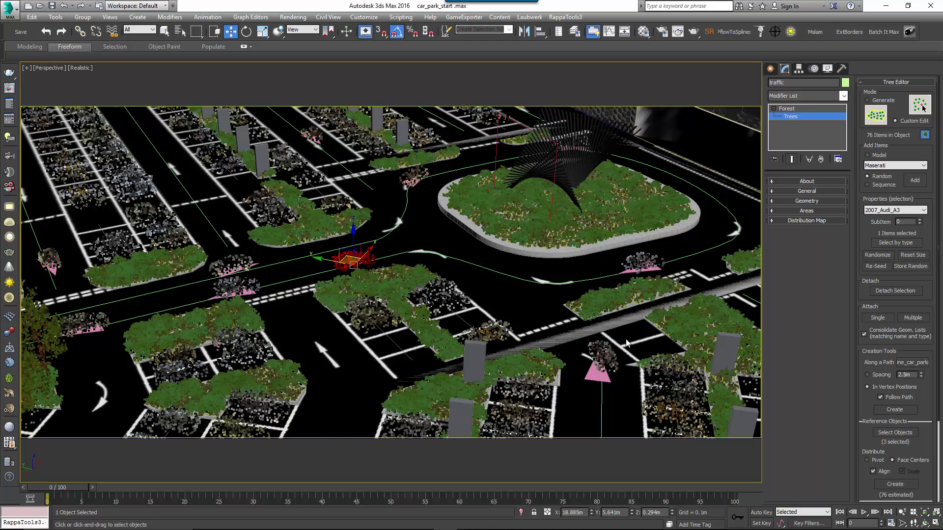
- Randomize the 2007_Hyundai_Getz on the car park's near exit lane and re-seed the 2007_Alfa_Romeo_159 at the near side of the roundabout
click(598, 355)
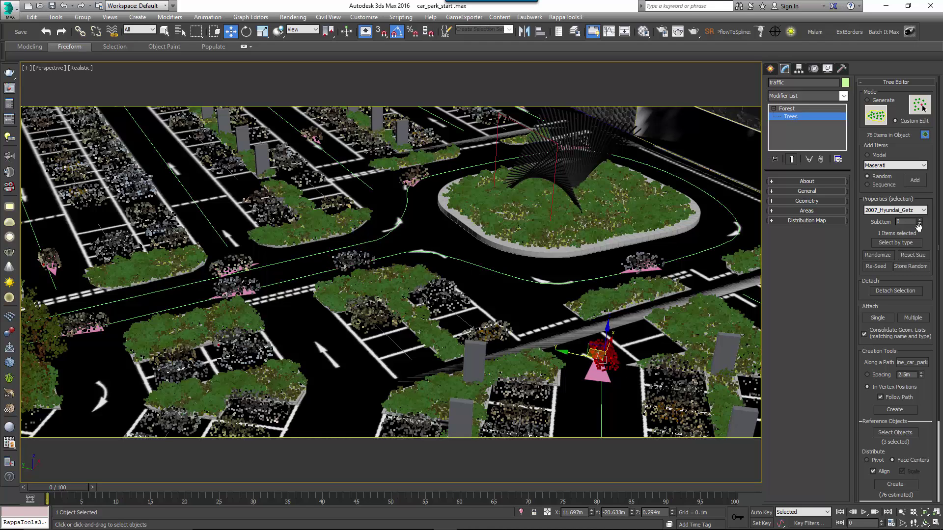
click(871, 256)
click(483, 307)
click(647, 259)
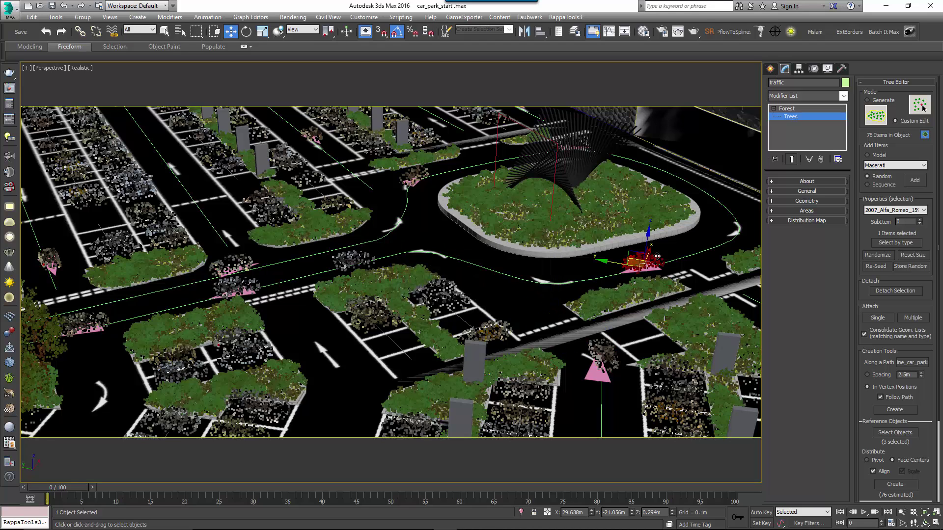
click(880, 266)
click(473, 309)
- Change the traffic car at the roundabout's far-left entrance to the 2007_M5_Touring model
click(410, 180)
click(895, 210)
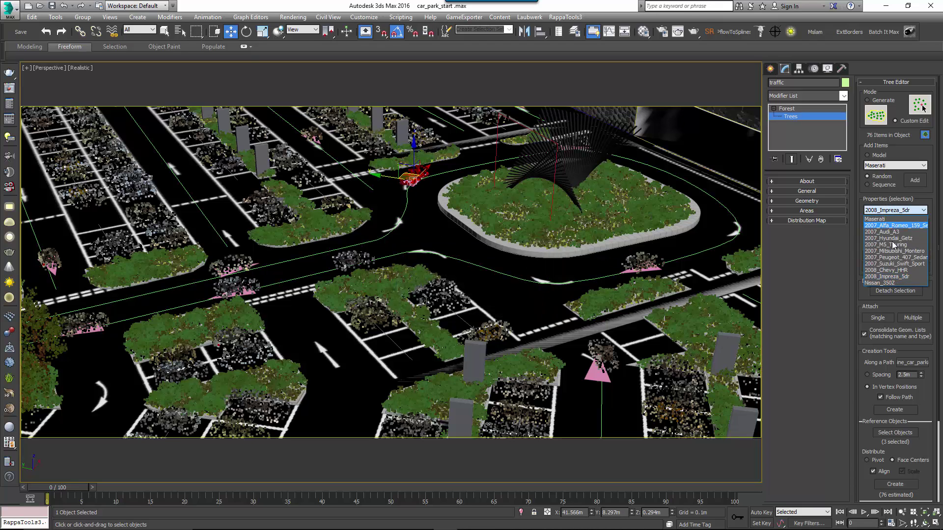
click(898, 245)
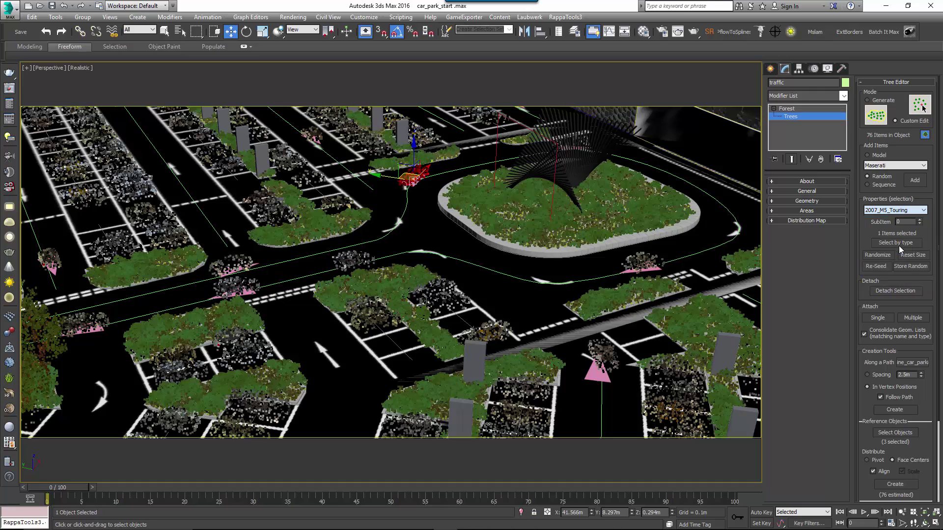
- Add a random-model car and a 2007_Alfa_Romeo_159 on the road under the overpass beside the roundabout
middle_drag(630, 349, 505, 305)
scroll(589, 256, up, 3)
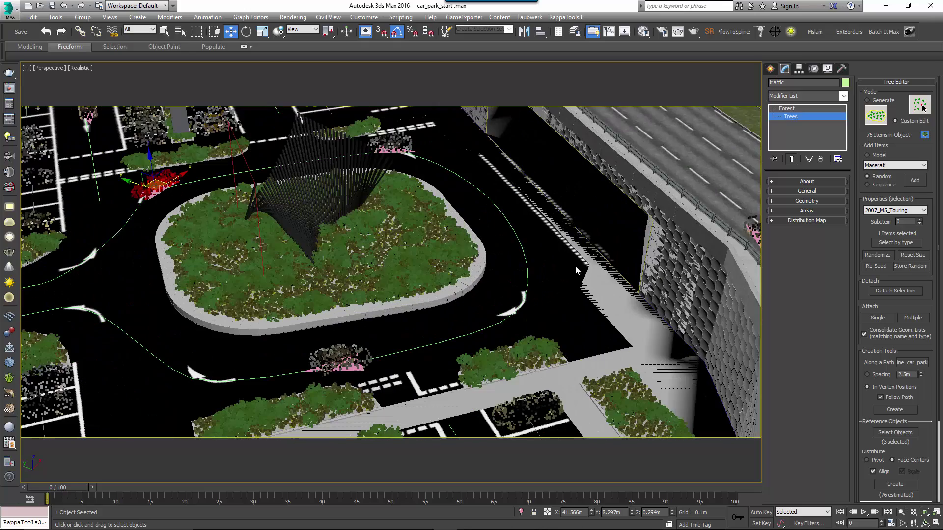
click(909, 182)
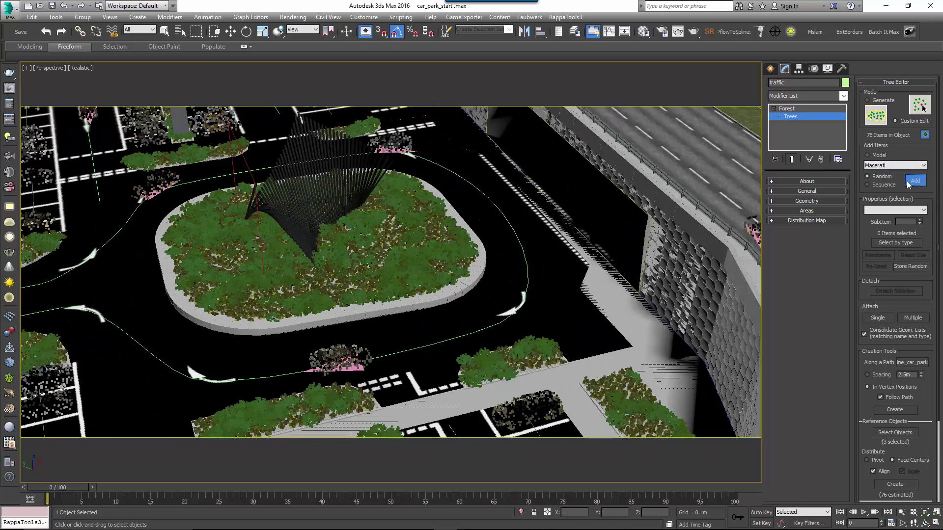
click(614, 228)
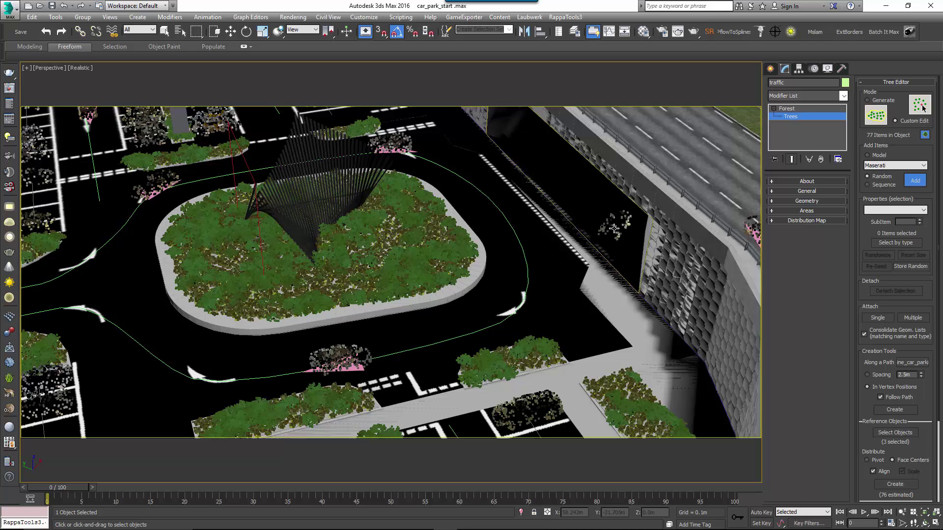
click(882, 167)
click(882, 181)
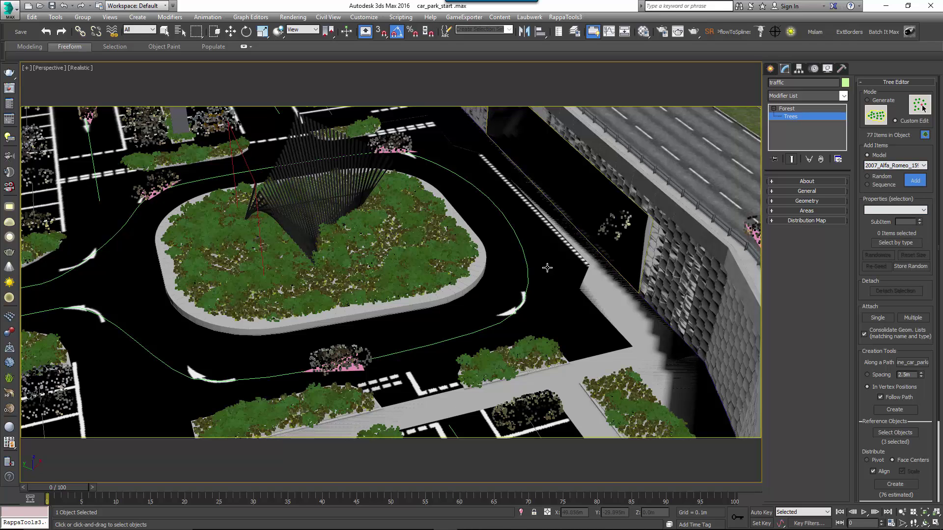
click(551, 164)
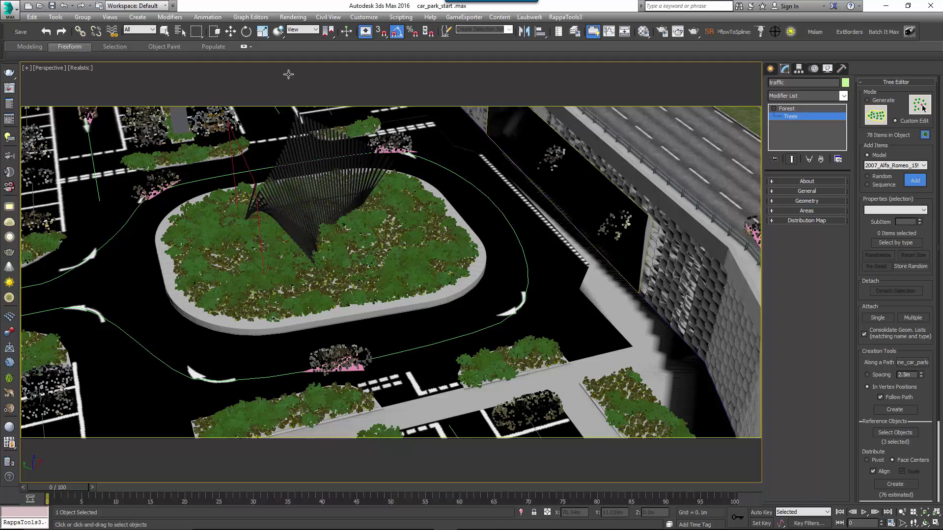
- Rotate the two added cars under the overpass about their vertical axes and show the scene through PhysCamera002
click(246, 31)
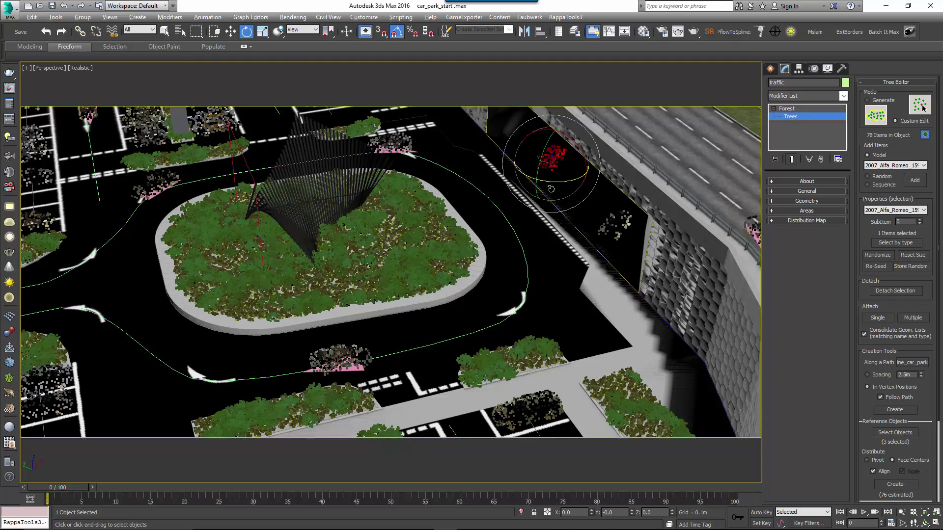
click(549, 158)
key(z)
click(638, 290)
drag(641, 315, 611, 289)
key(w)
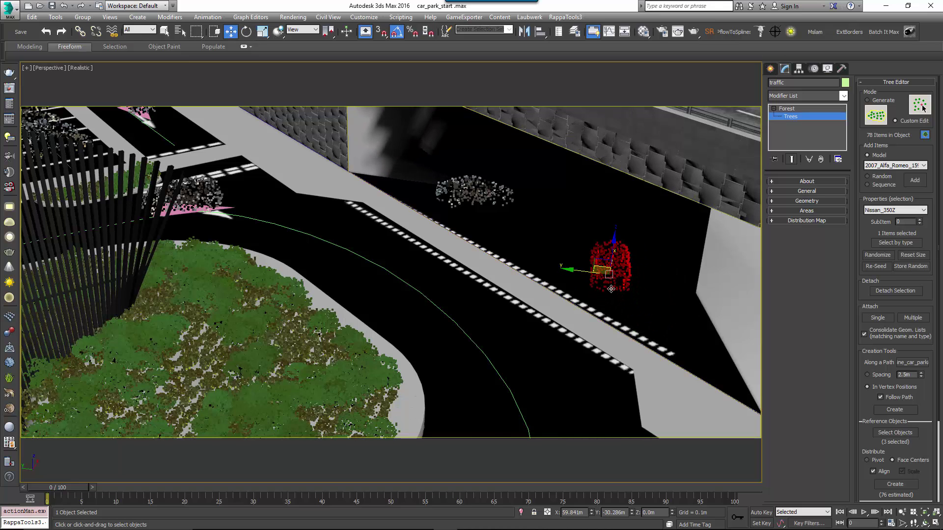
key(c)
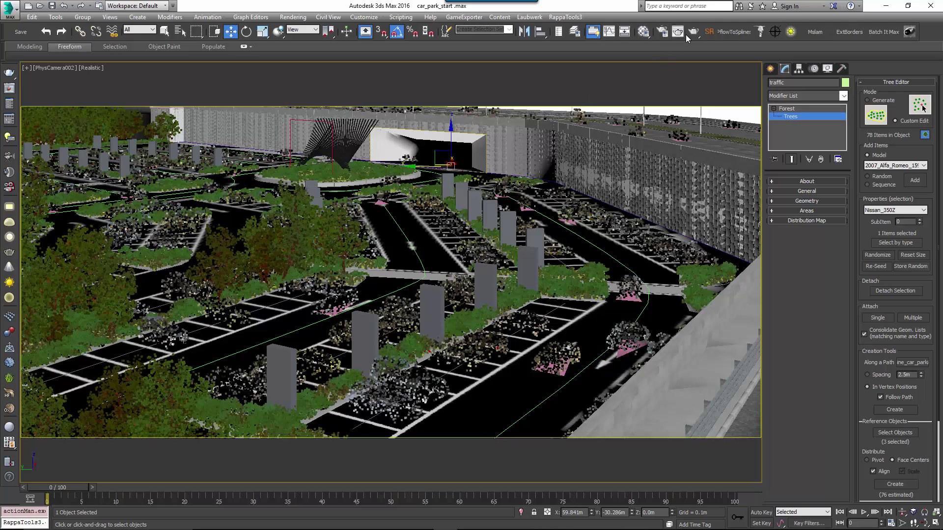